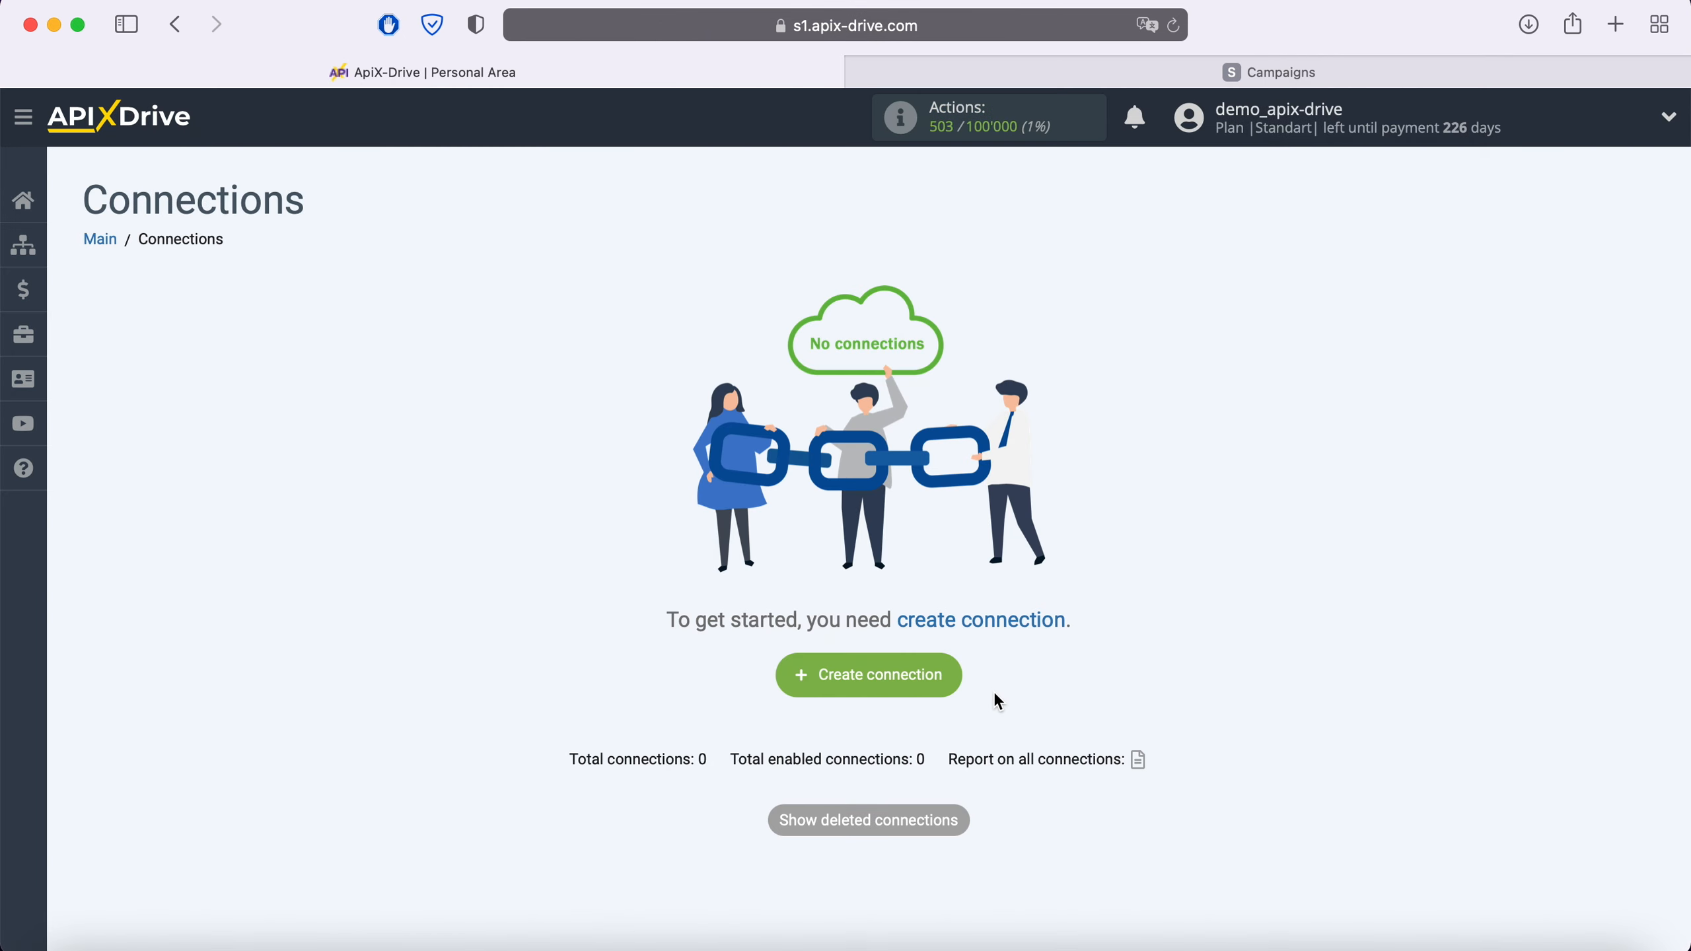
# Create a new connection and choose Facebook as its data source system
pyautogui.click(954, 686)
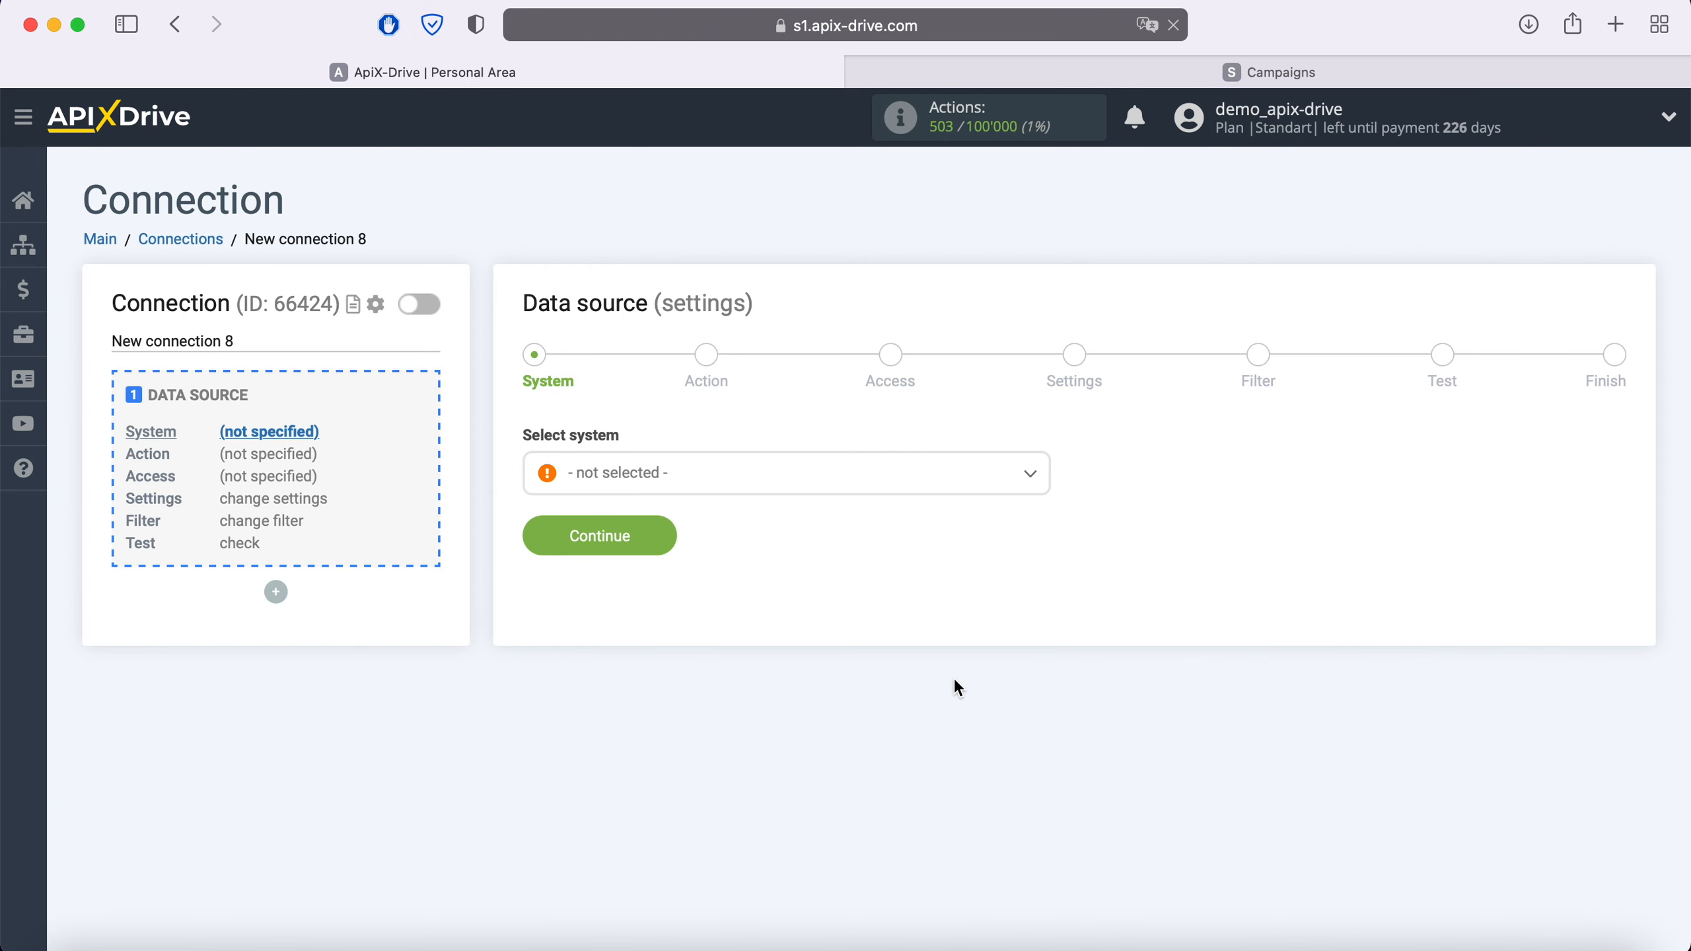
pyautogui.click(733, 474)
pyautogui.scroll(-10, 759, 642)
pyautogui.scroll(-15, 759, 642)
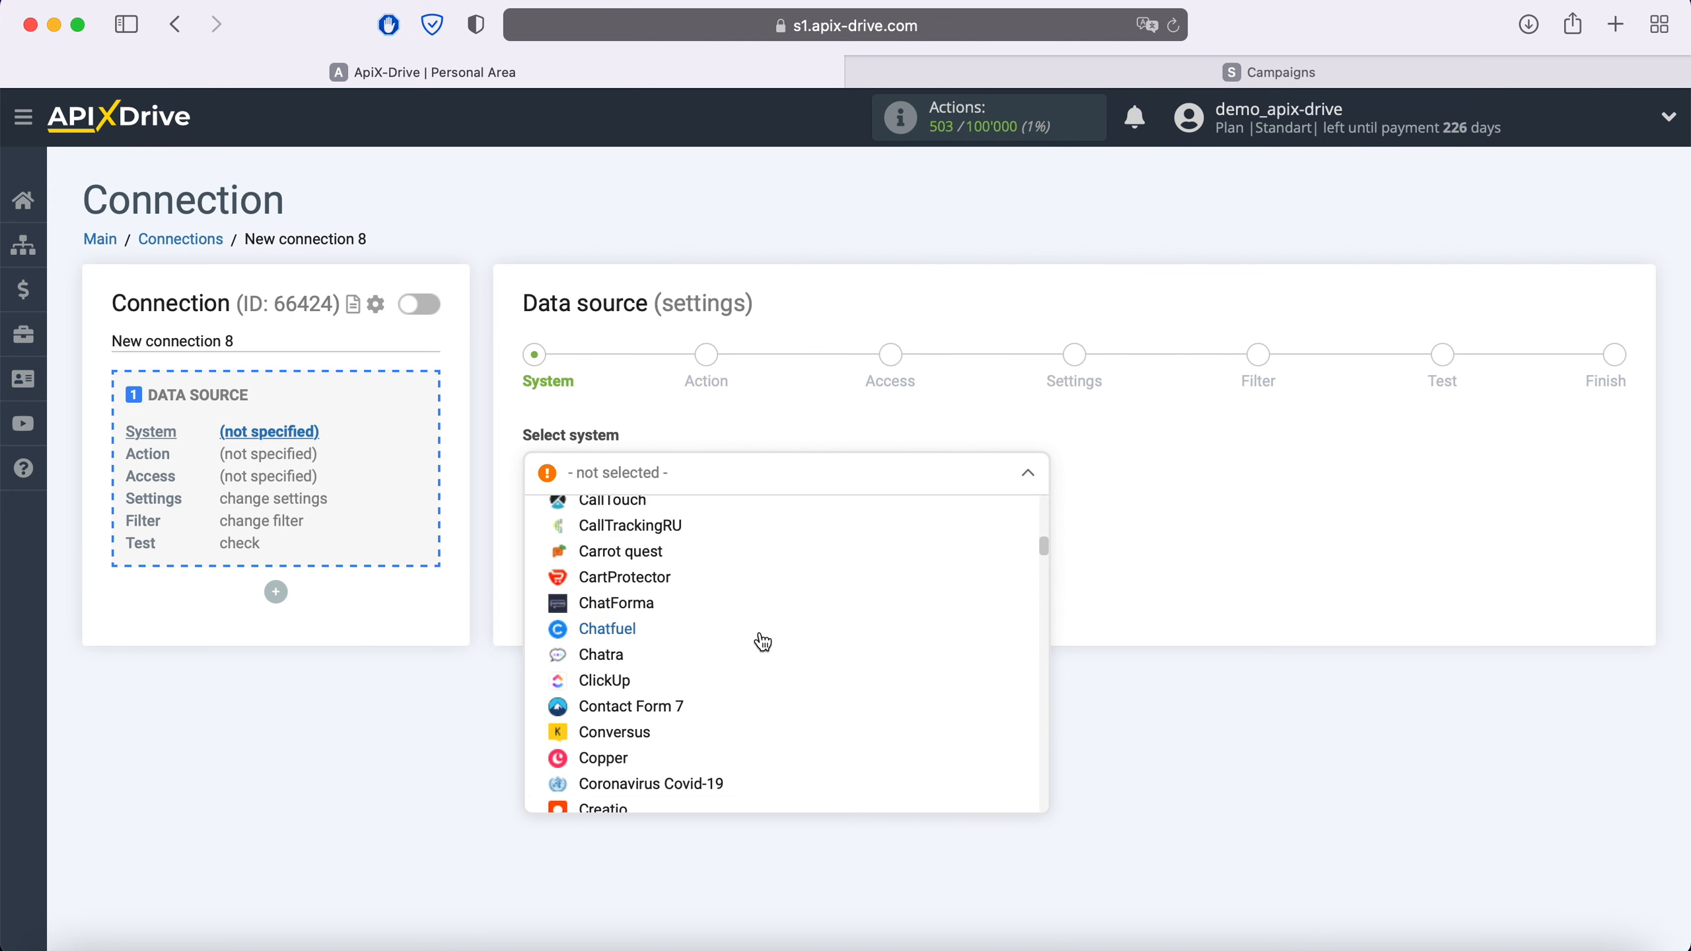
pyautogui.click(612, 645)
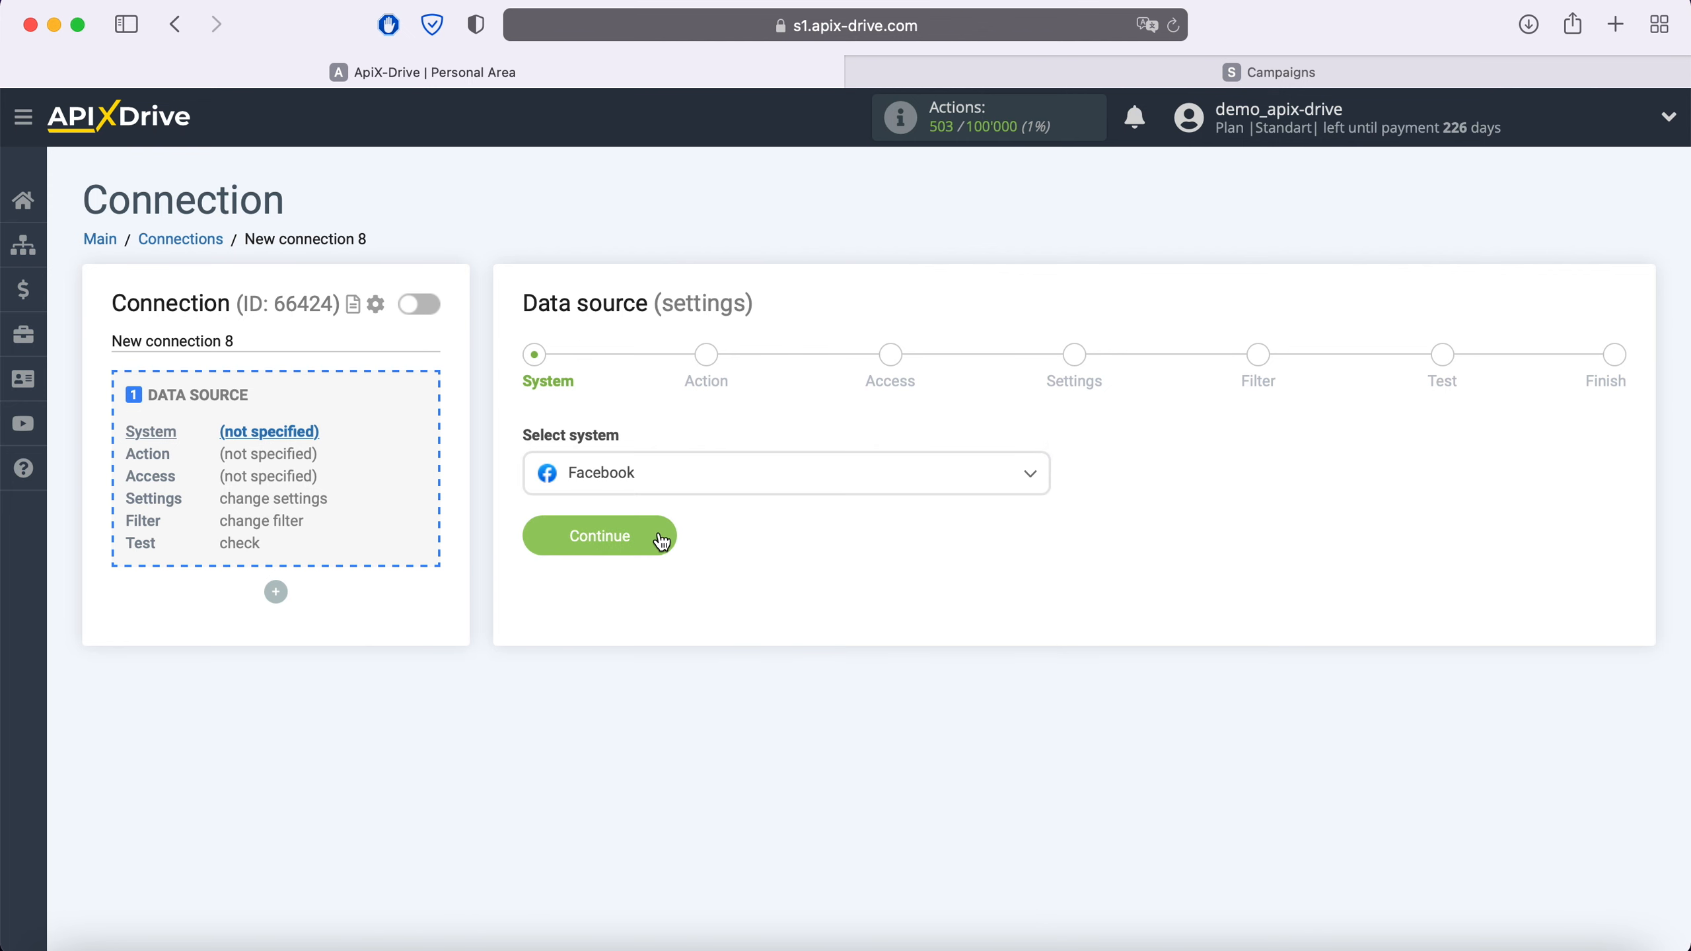
pyautogui.click(660, 540)
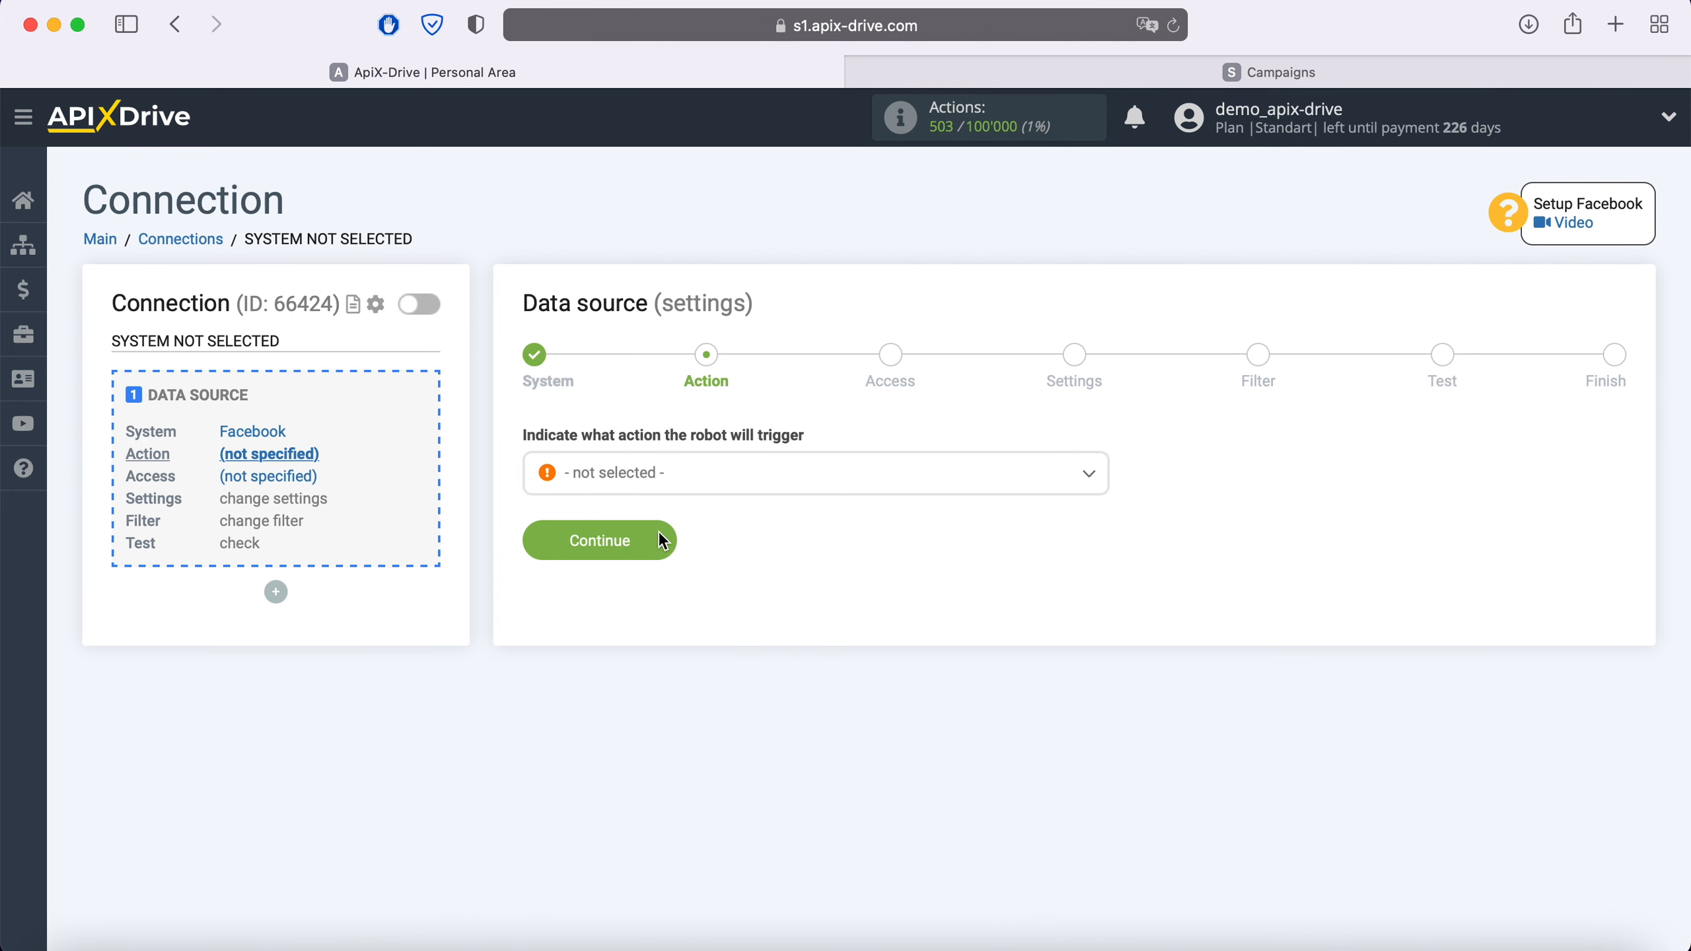
# Set the Facebook source action to Get Leads (new) and proceed to the access stage
pyautogui.click(685, 485)
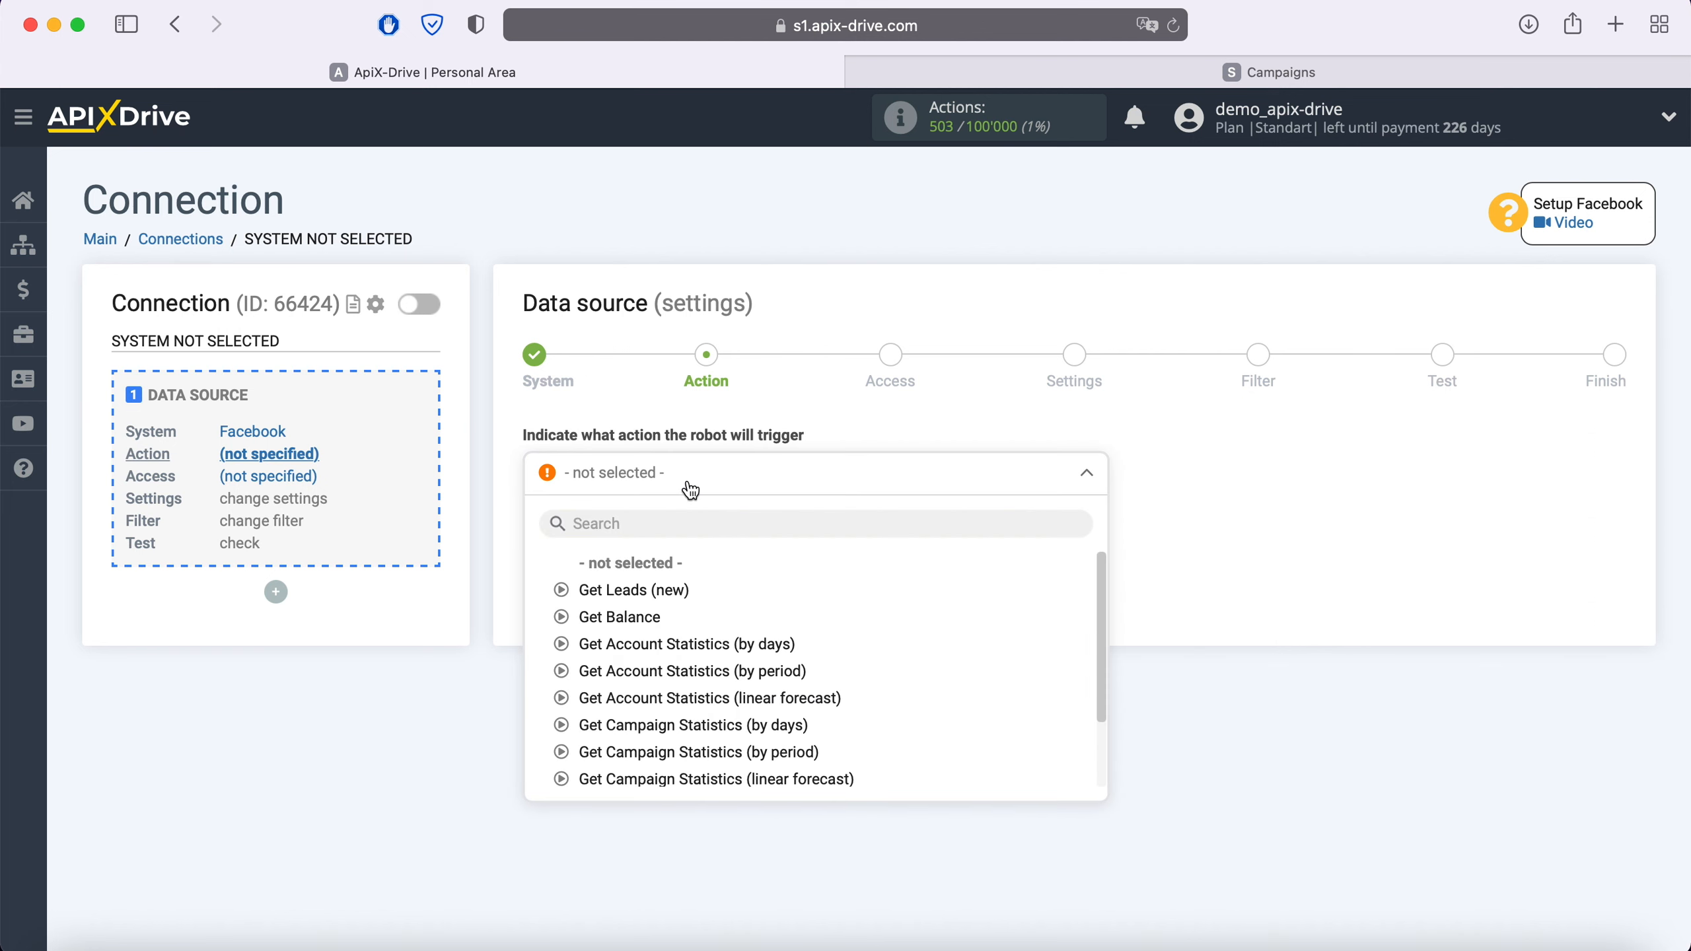
pyautogui.click(689, 587)
pyautogui.click(667, 543)
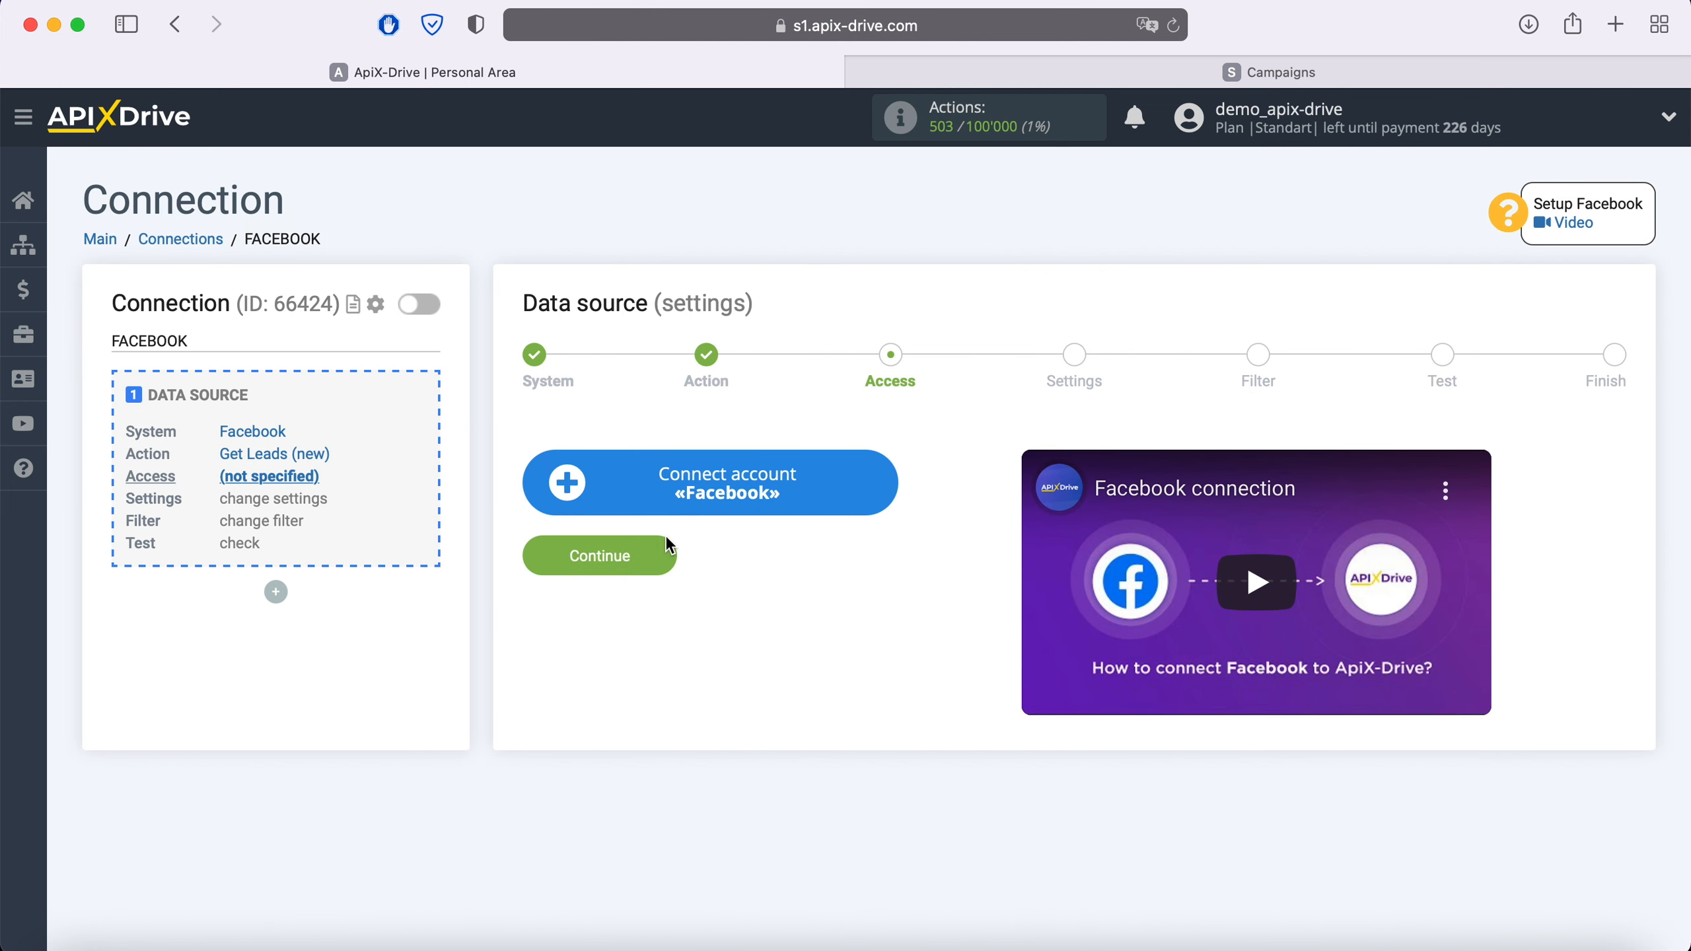
# Start connecting a Facebook account and log in with the saved e-mail and account password
pyautogui.click(877, 480)
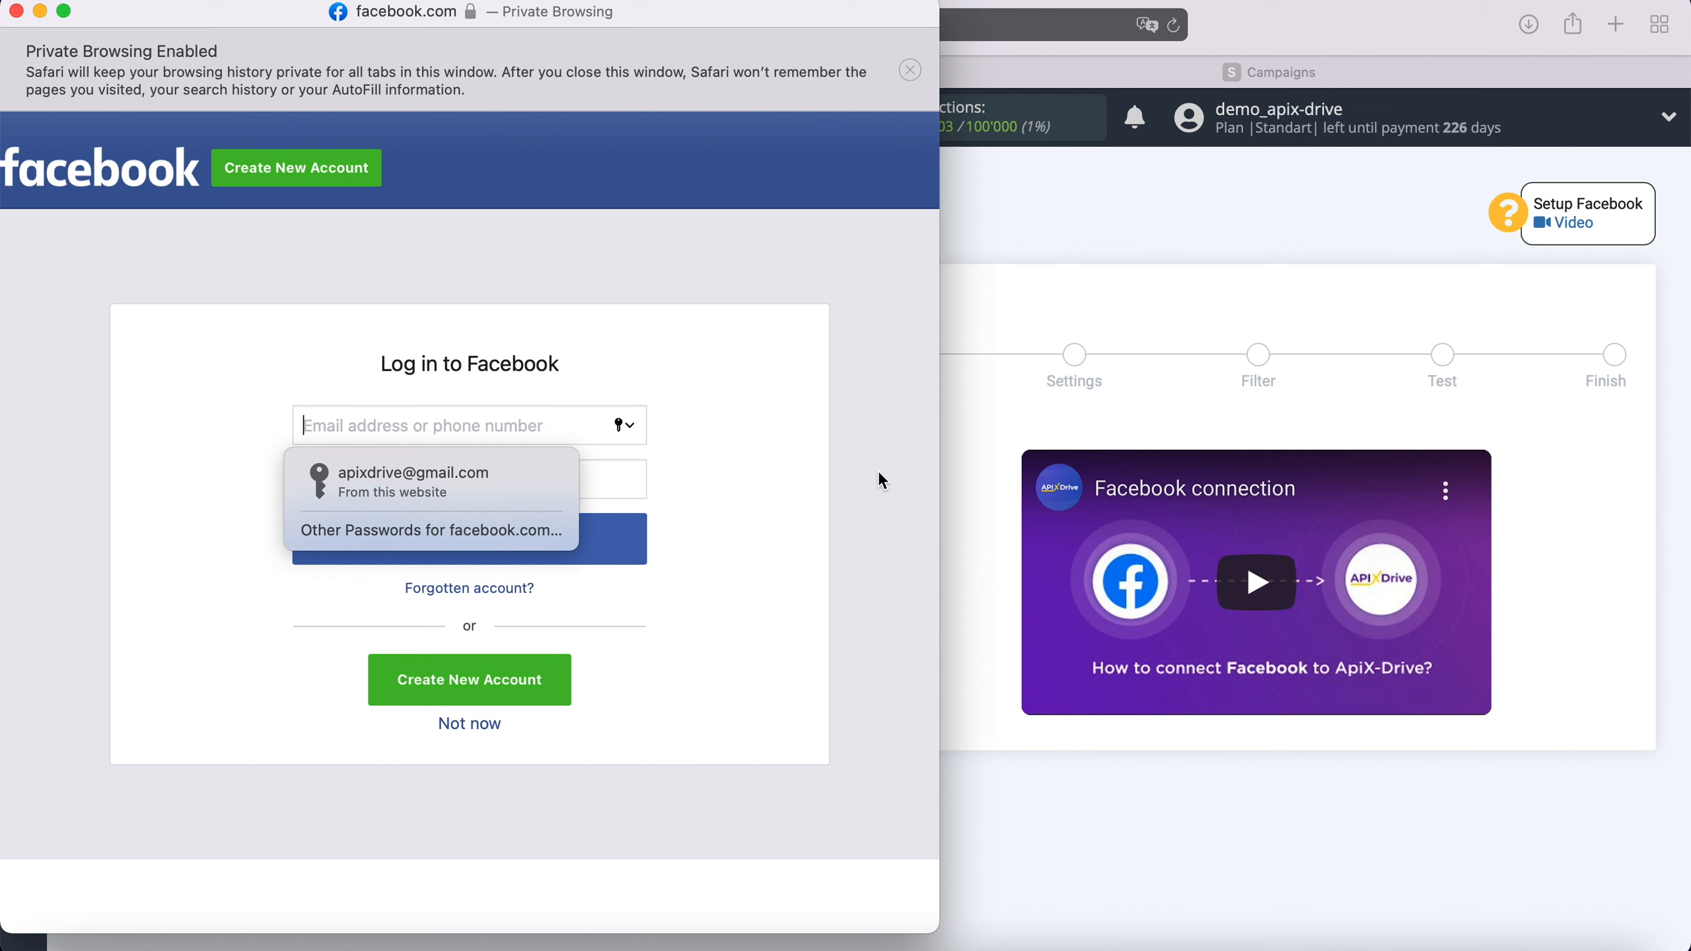
pyautogui.click(508, 487)
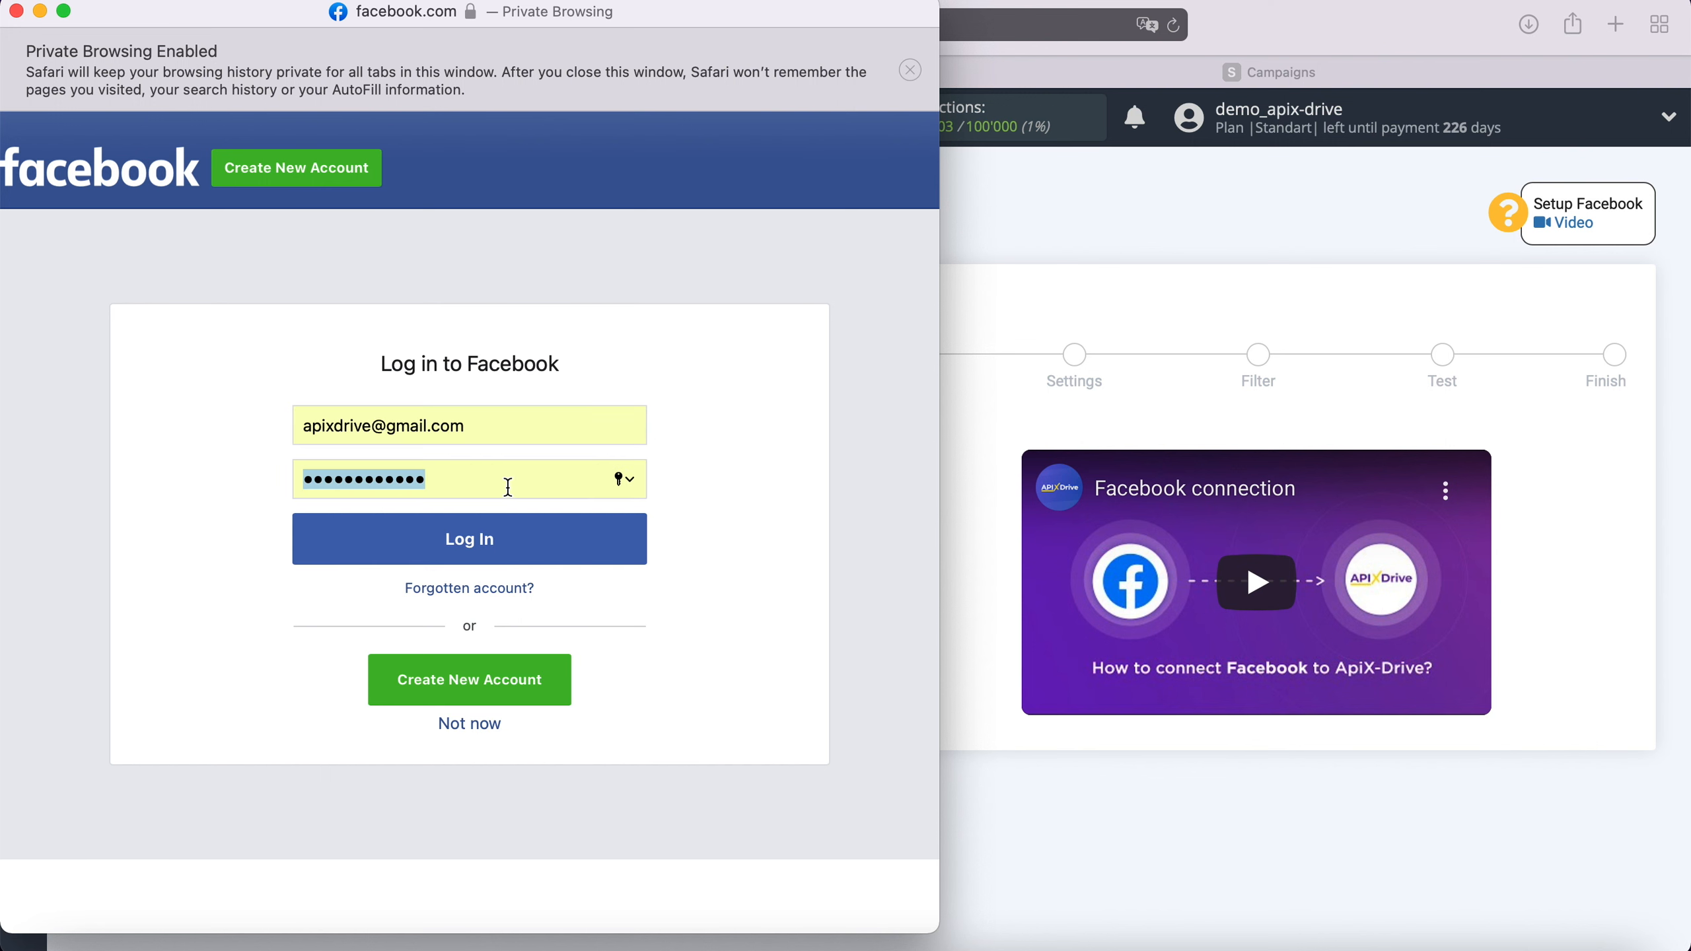
pyautogui.click(510, 532)
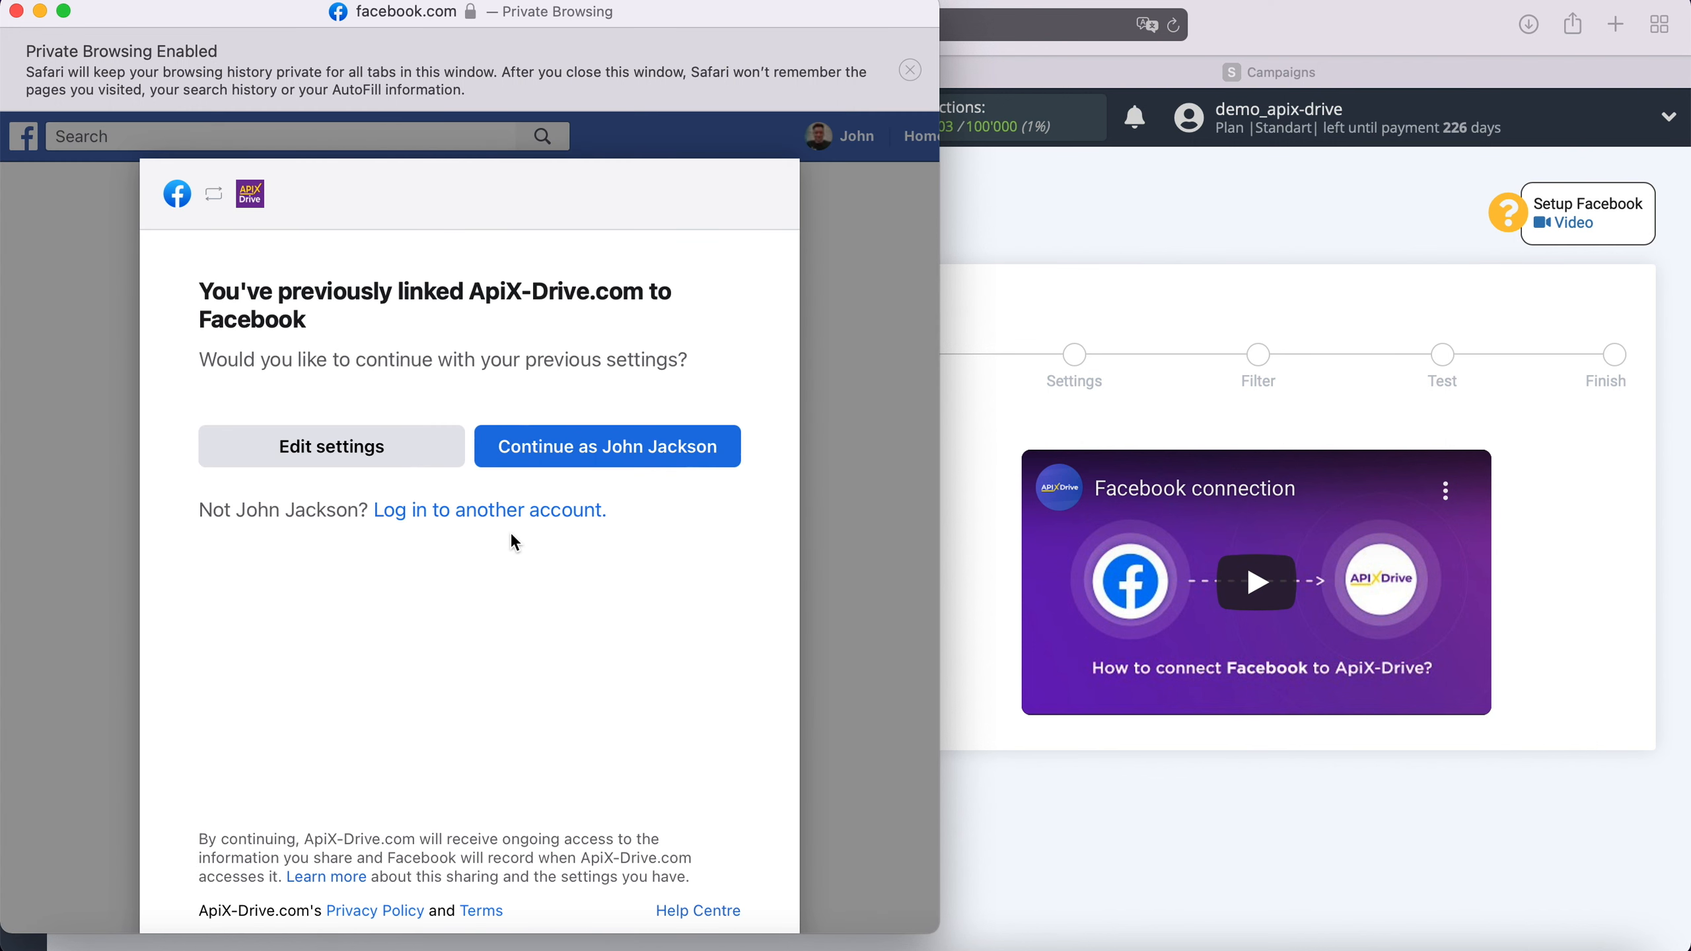
# Review the ApiX-Drive link settings in Facebook, keeping all pages and permissions enabled, and complete the account linking
pyautogui.click(429, 446)
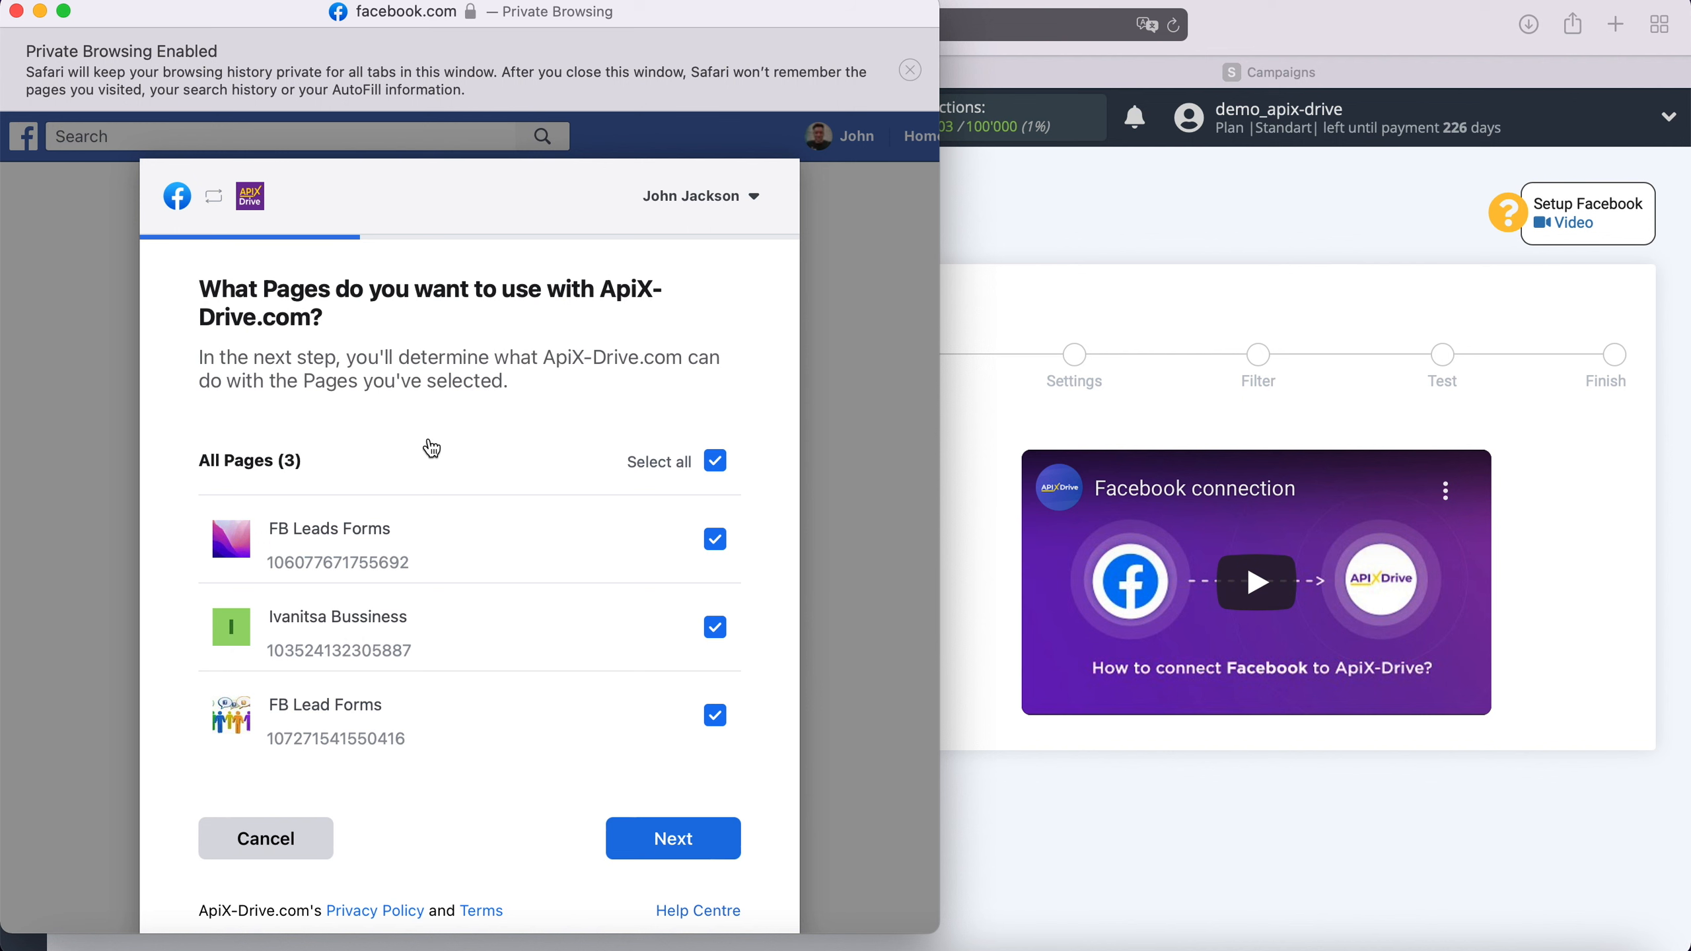
pyautogui.click(721, 840)
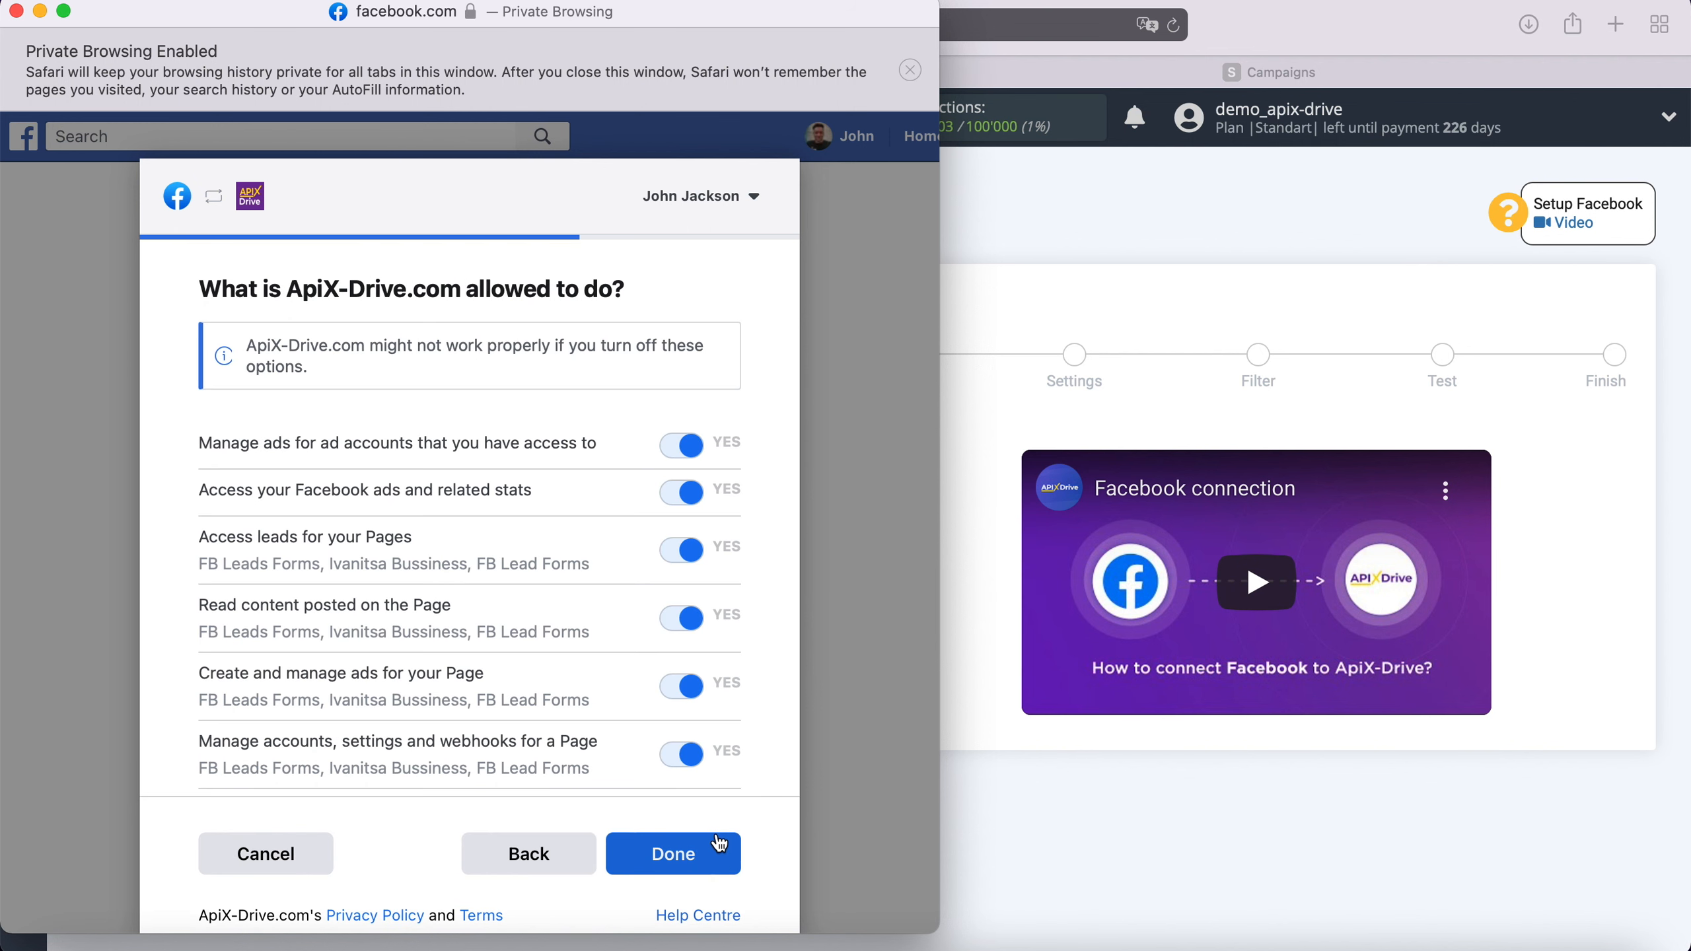
pyautogui.click(720, 844)
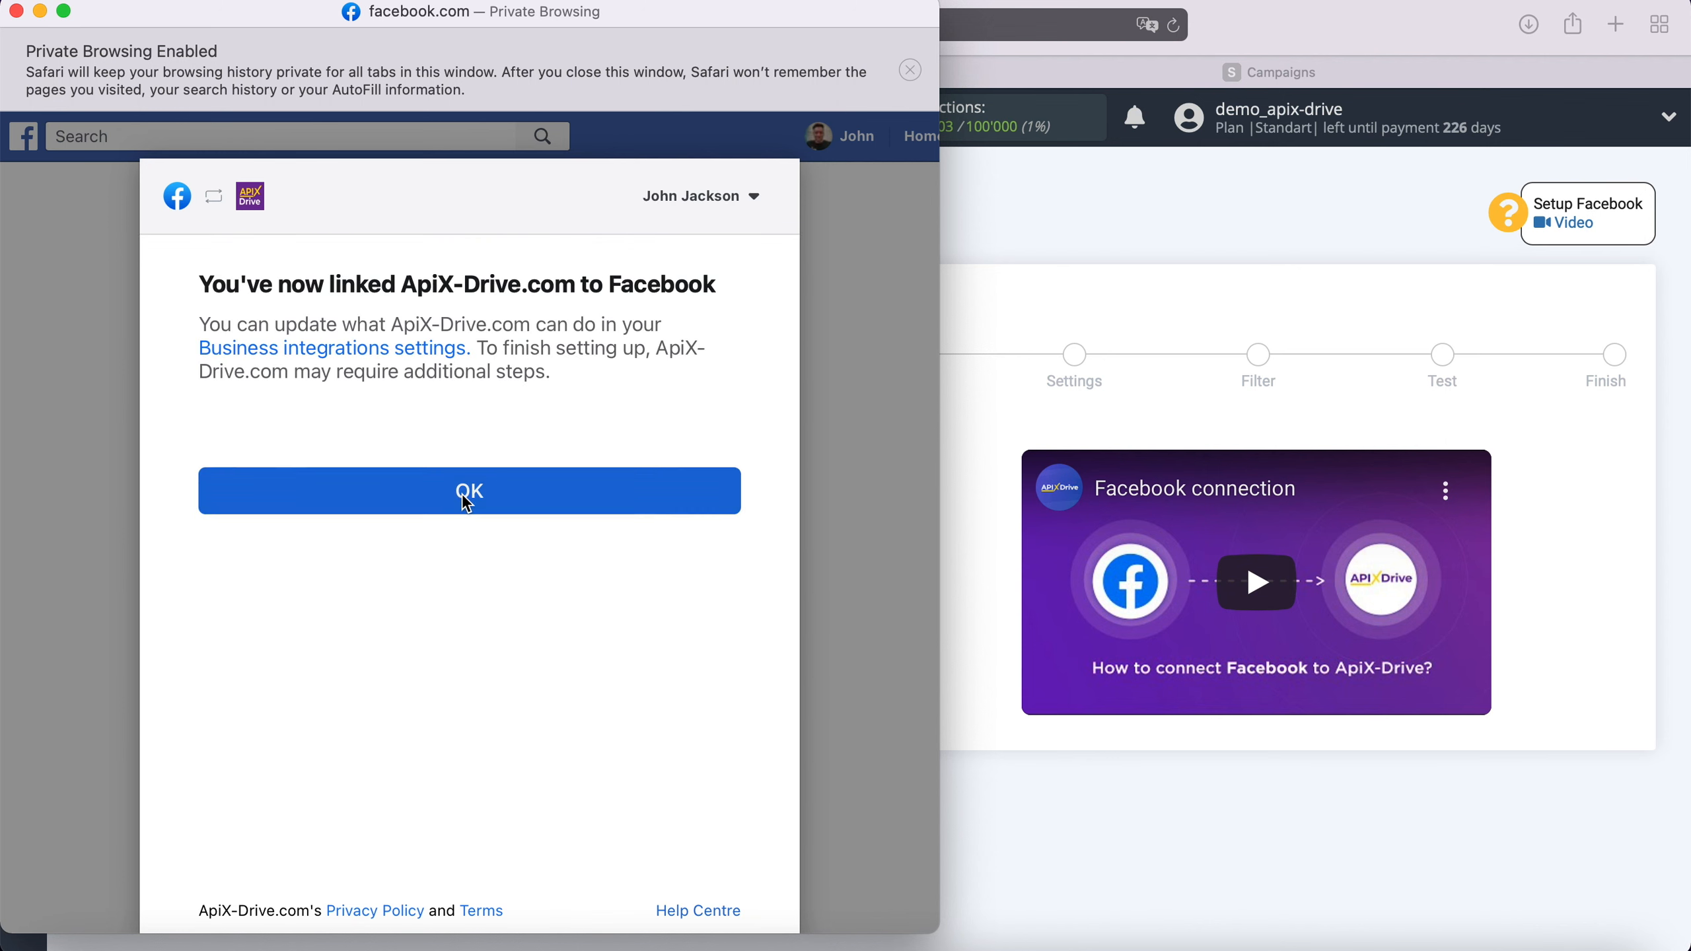
pyautogui.click(467, 501)
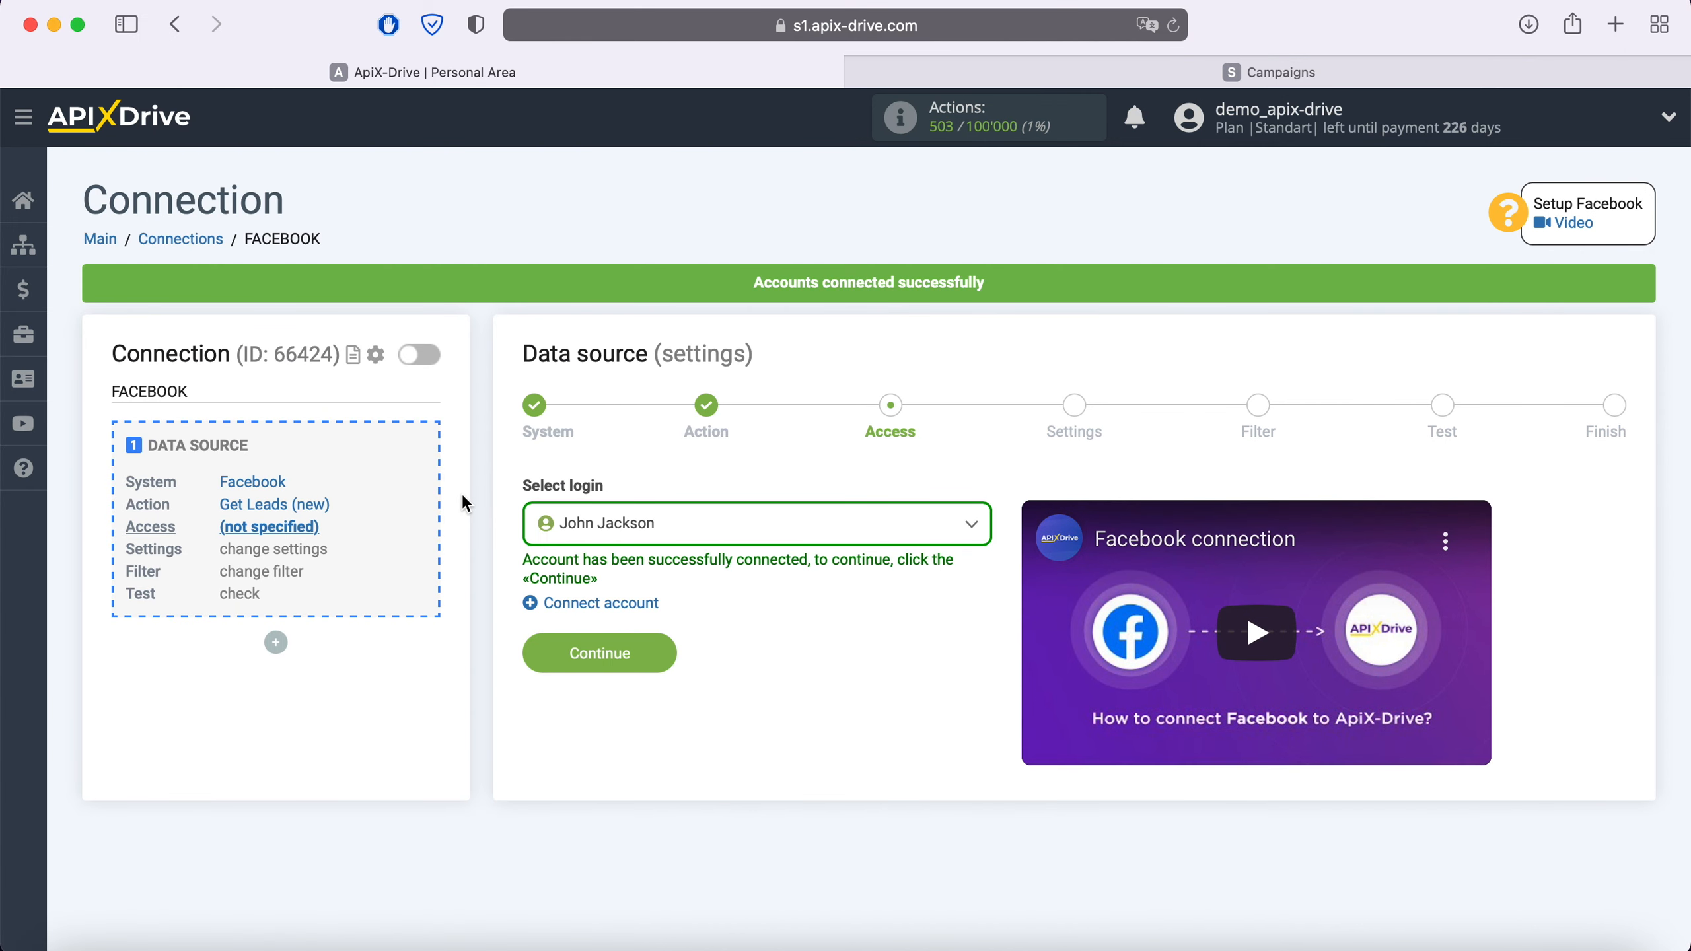
# Select the connected Facebook account as the login for the data source and continue to its settings
pyautogui.click(695, 528)
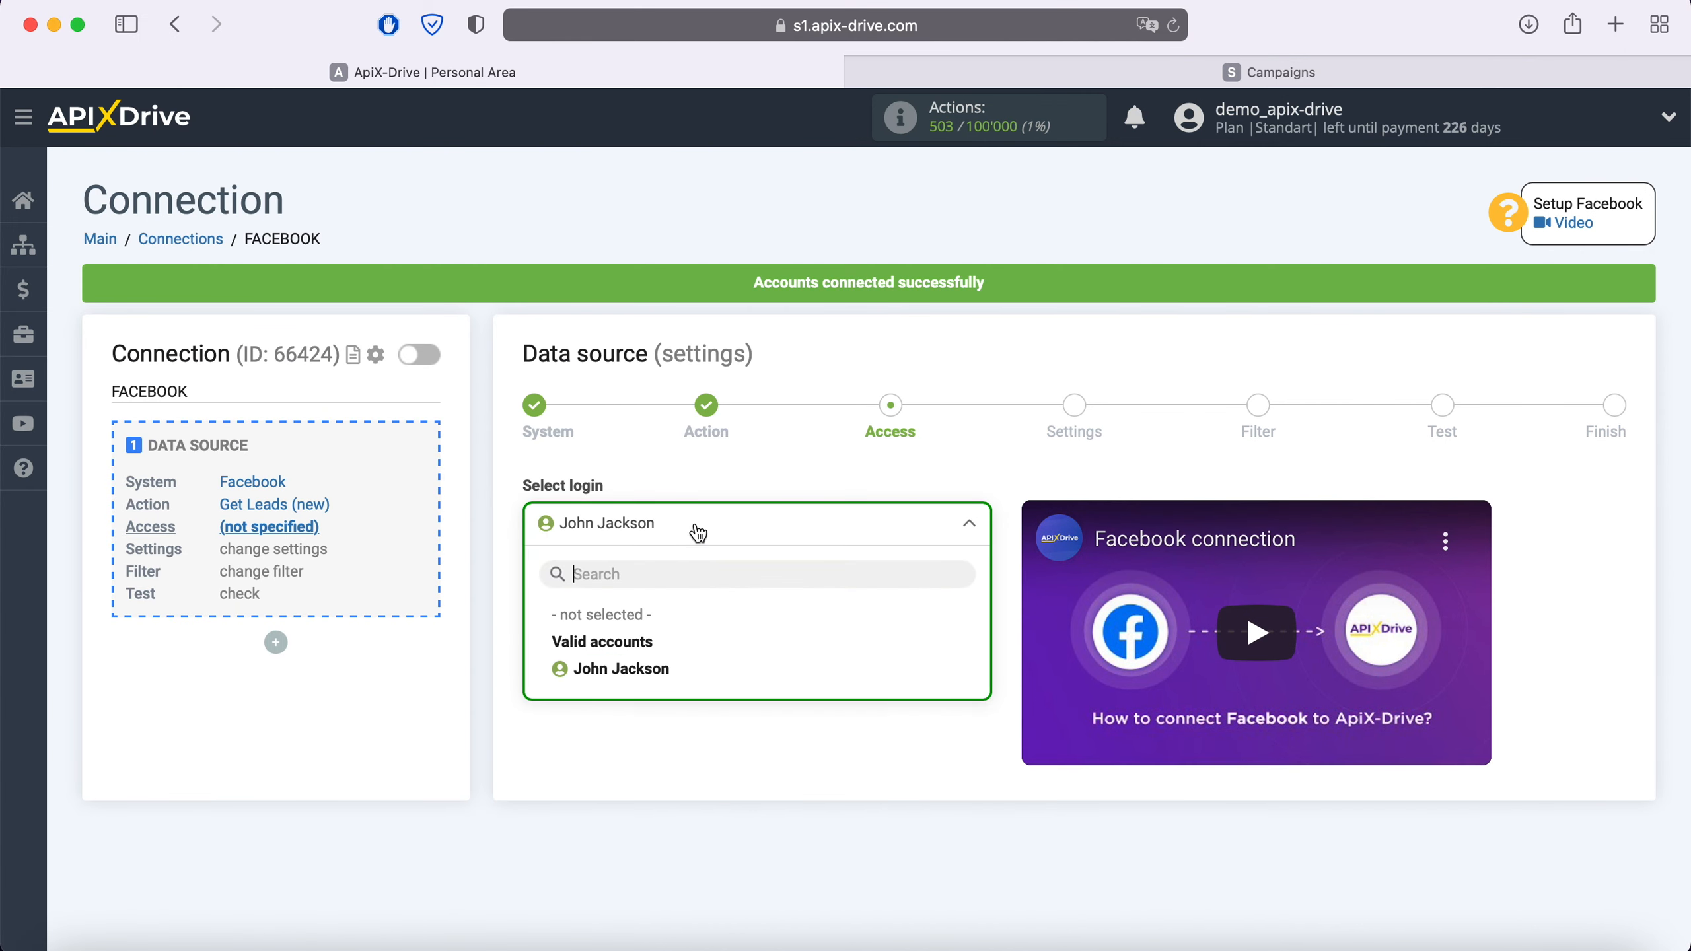
pyautogui.click(663, 669)
pyautogui.click(659, 649)
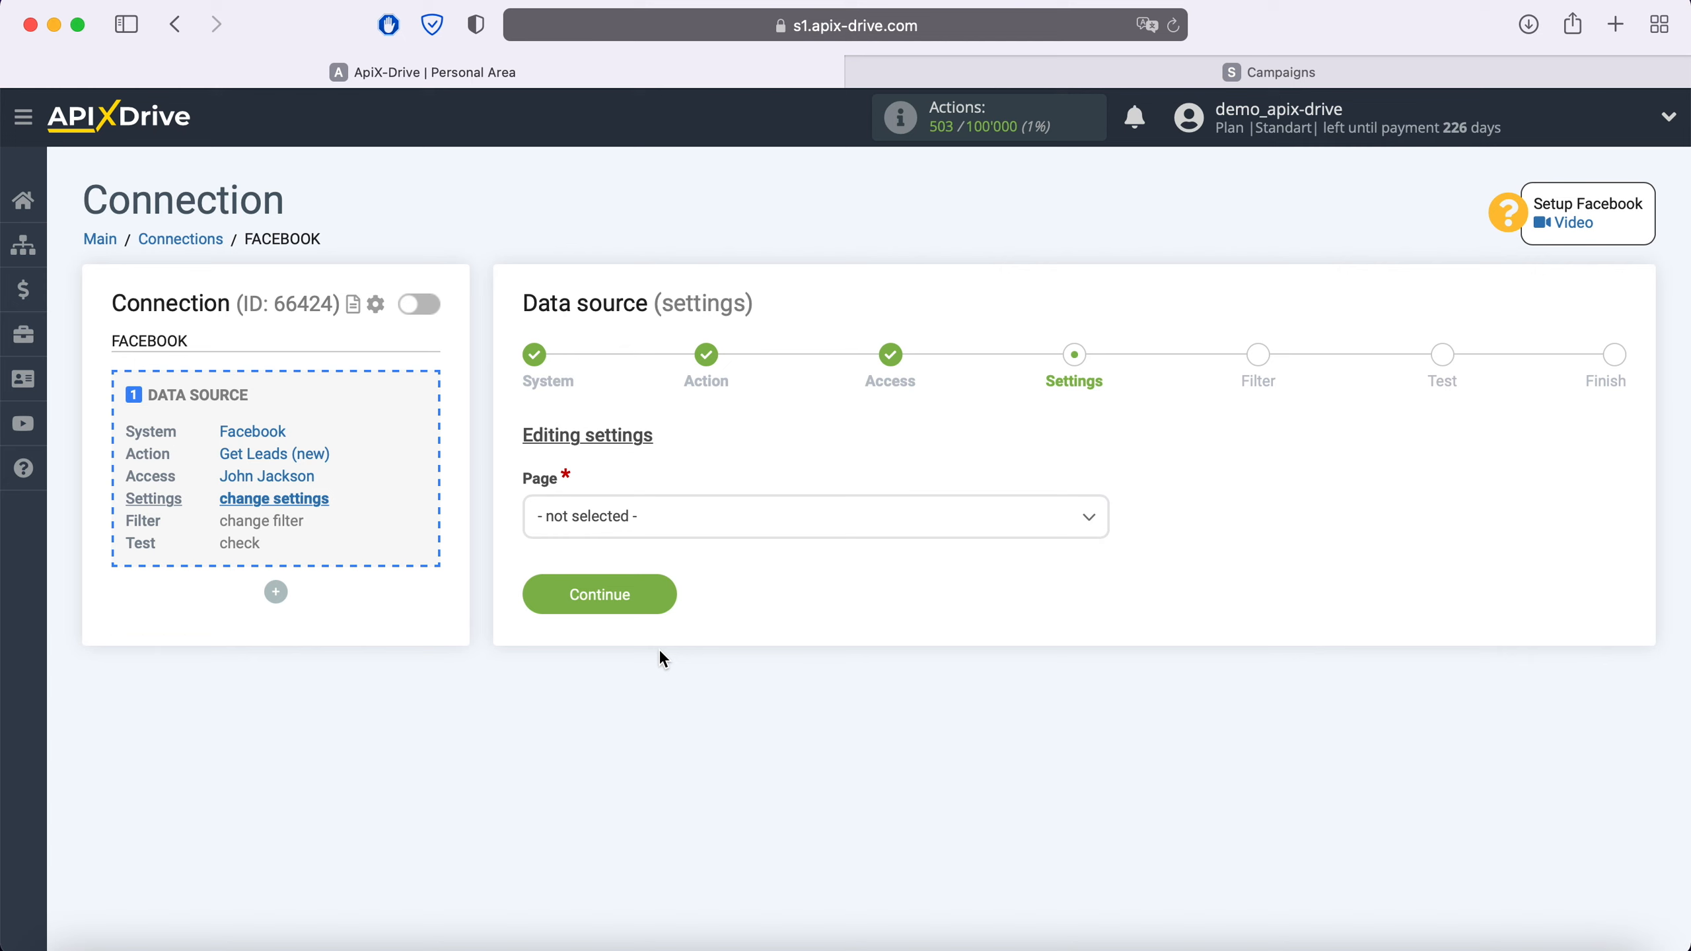
# Choose the FB Leads Forms page, set forms to be selected individually, and include only FB Lead Form 20.05.2021
pyautogui.click(667, 521)
pyautogui.click(643, 664)
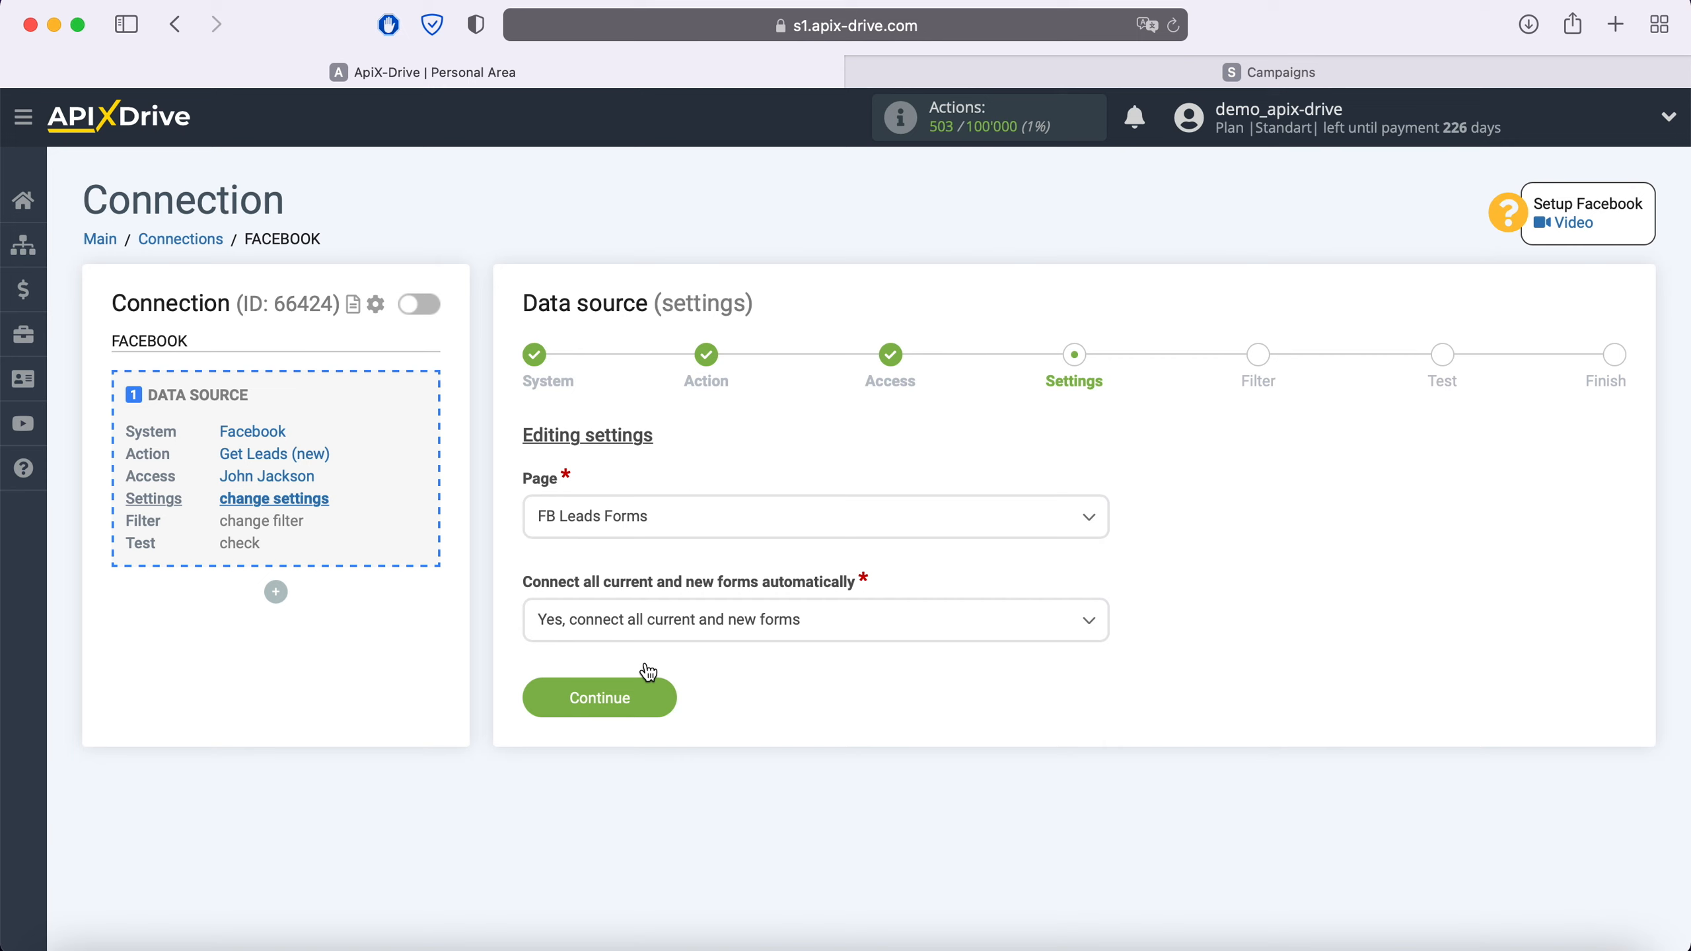
pyautogui.click(829, 621)
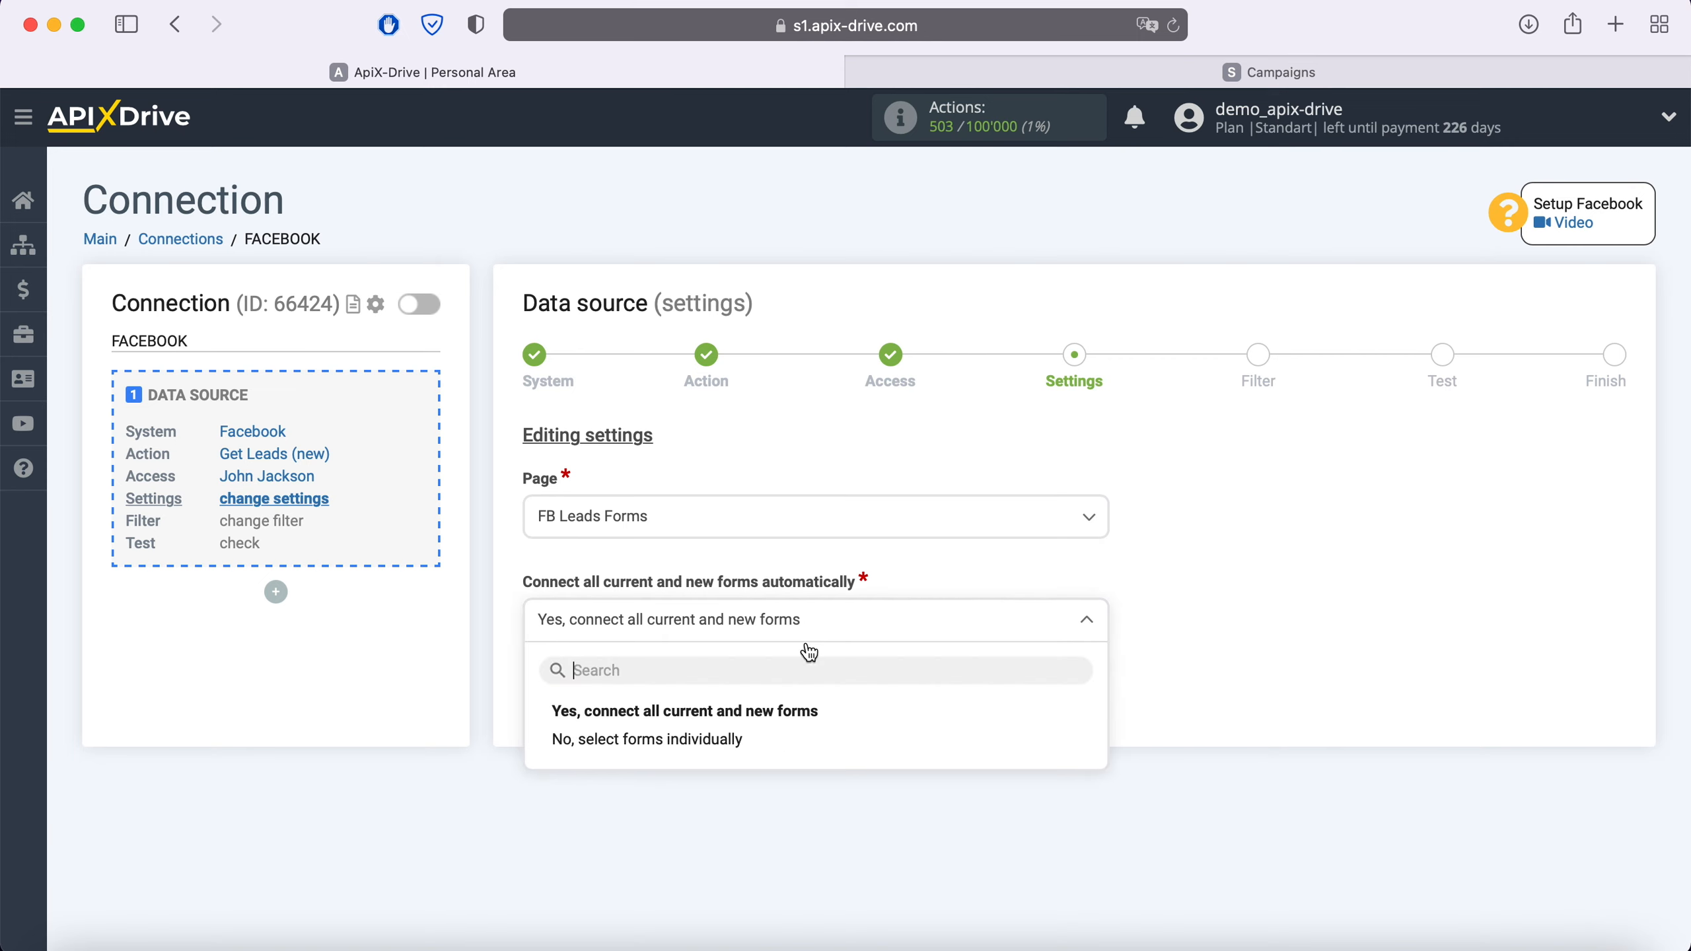
pyautogui.click(770, 744)
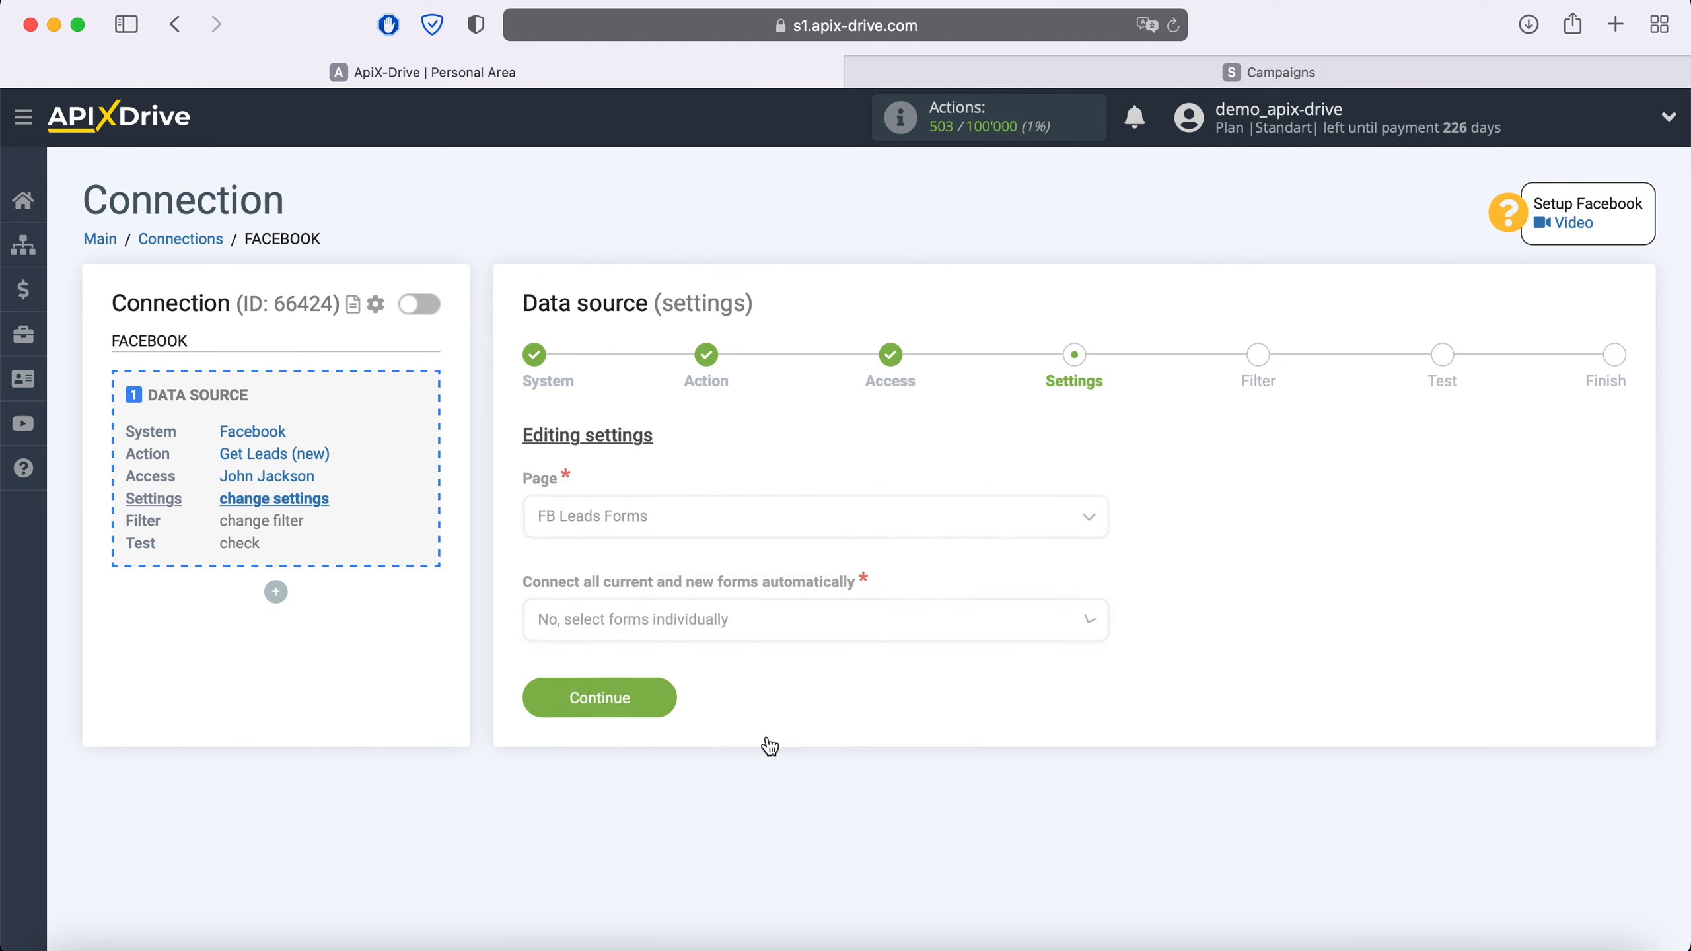
pyautogui.click(533, 714)
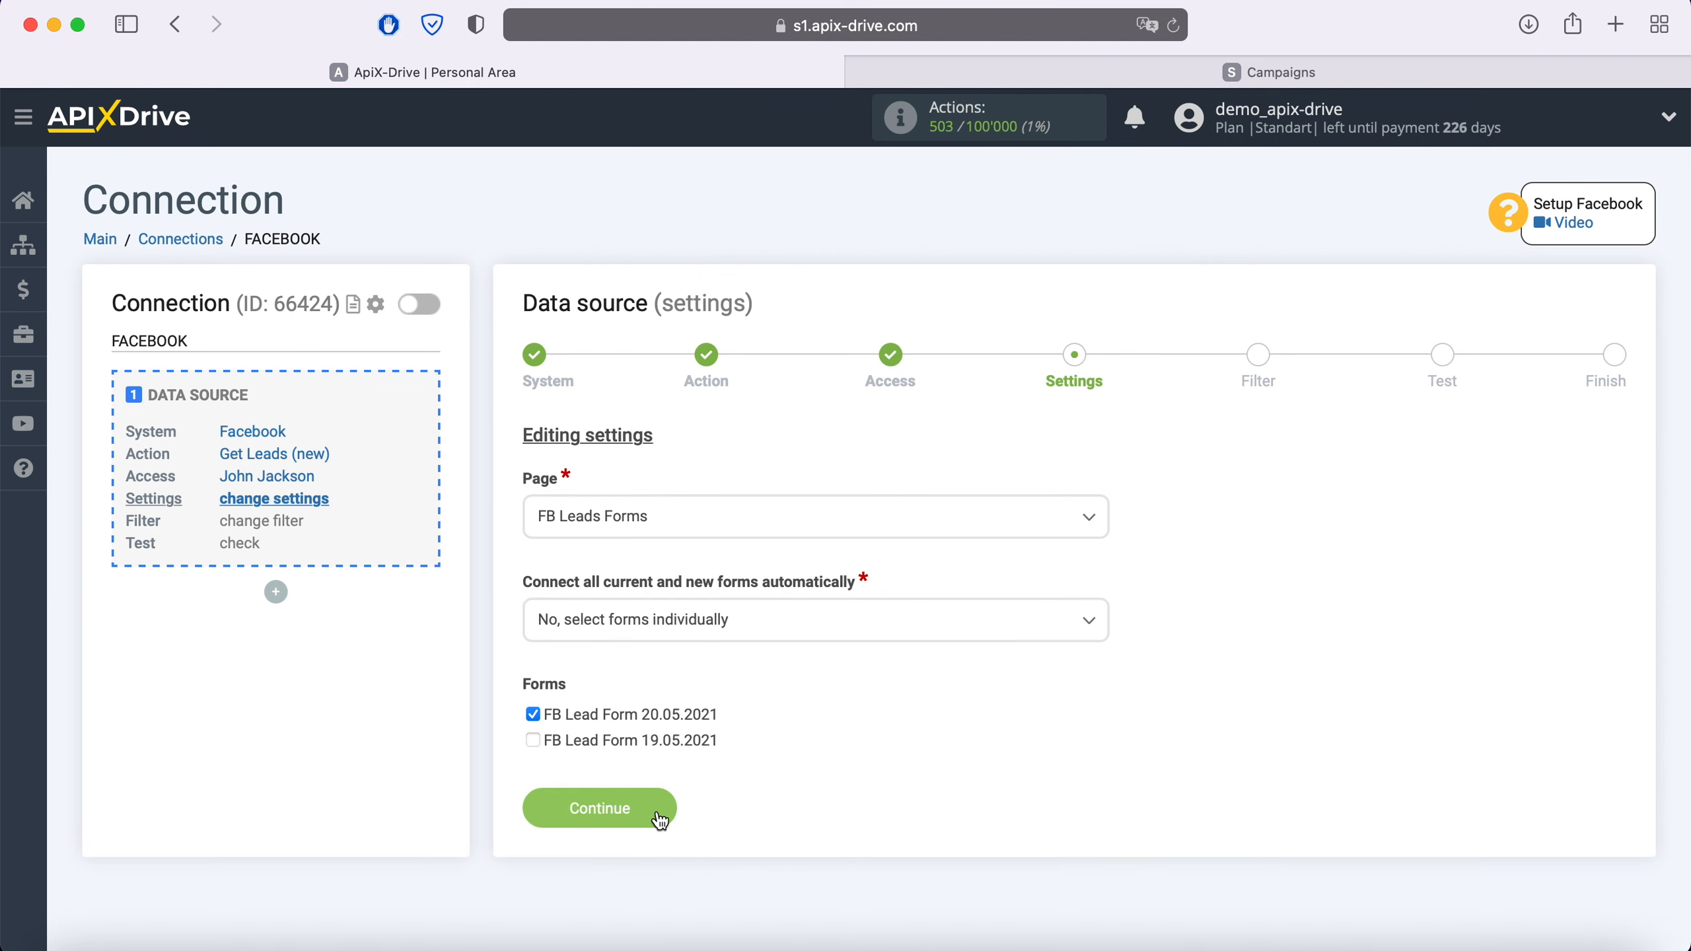
pyautogui.click(599, 808)
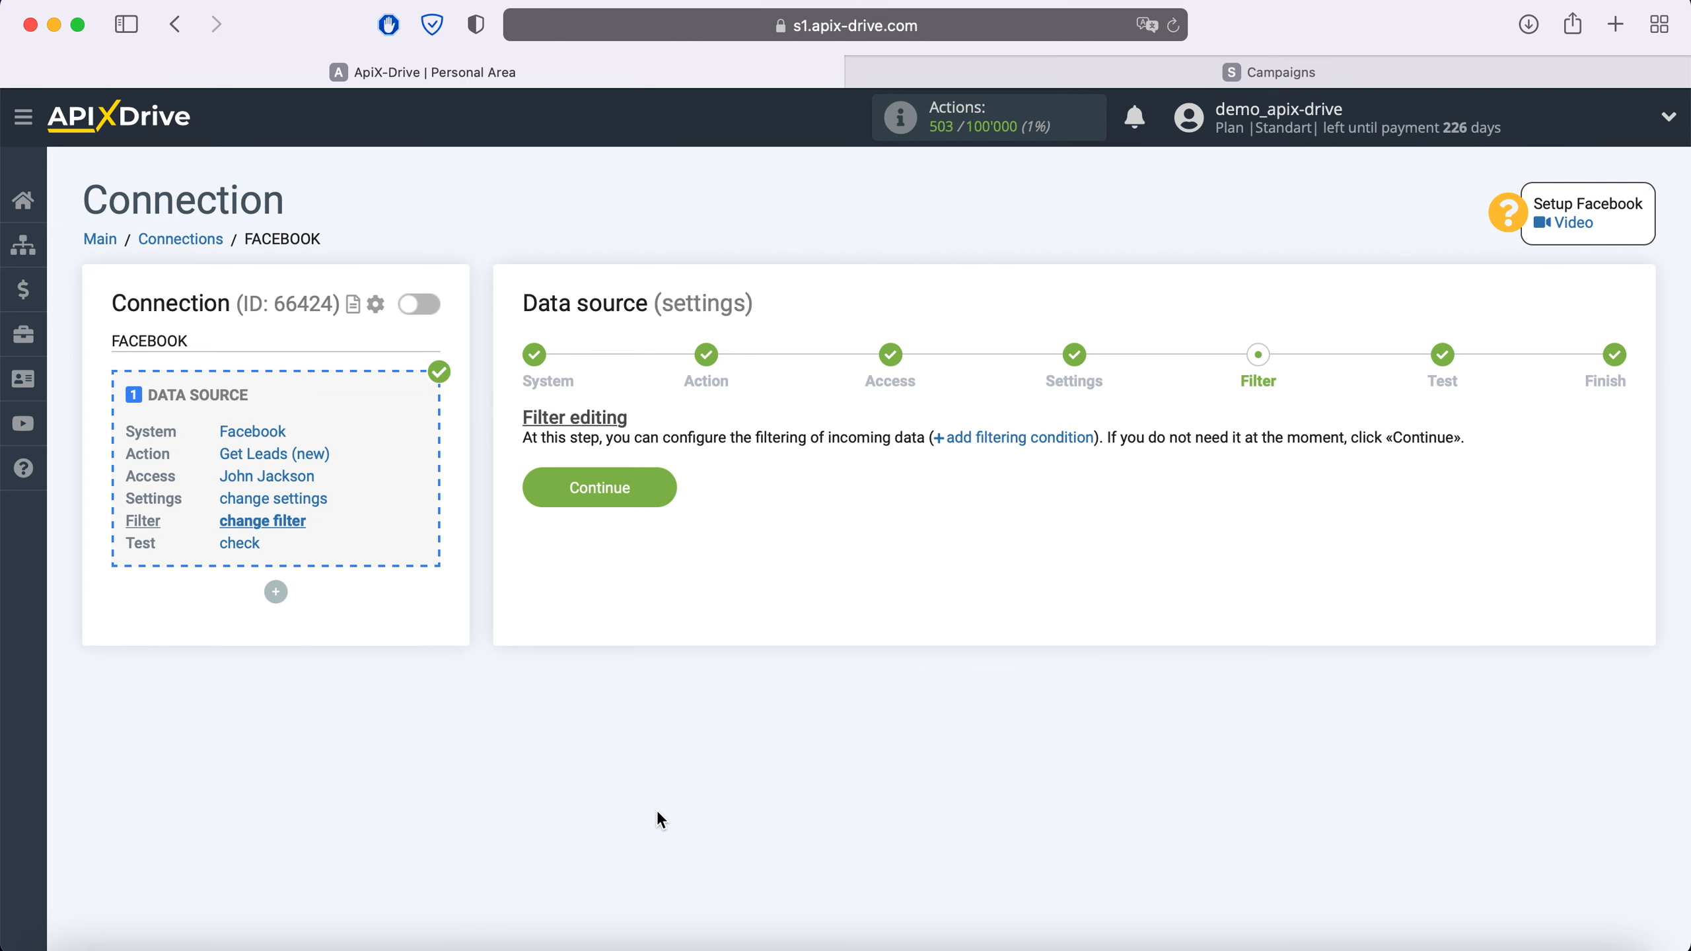
# Continue without a filter condition, review the Facebook test data, and finish the data source setup
pyautogui.click(659, 487)
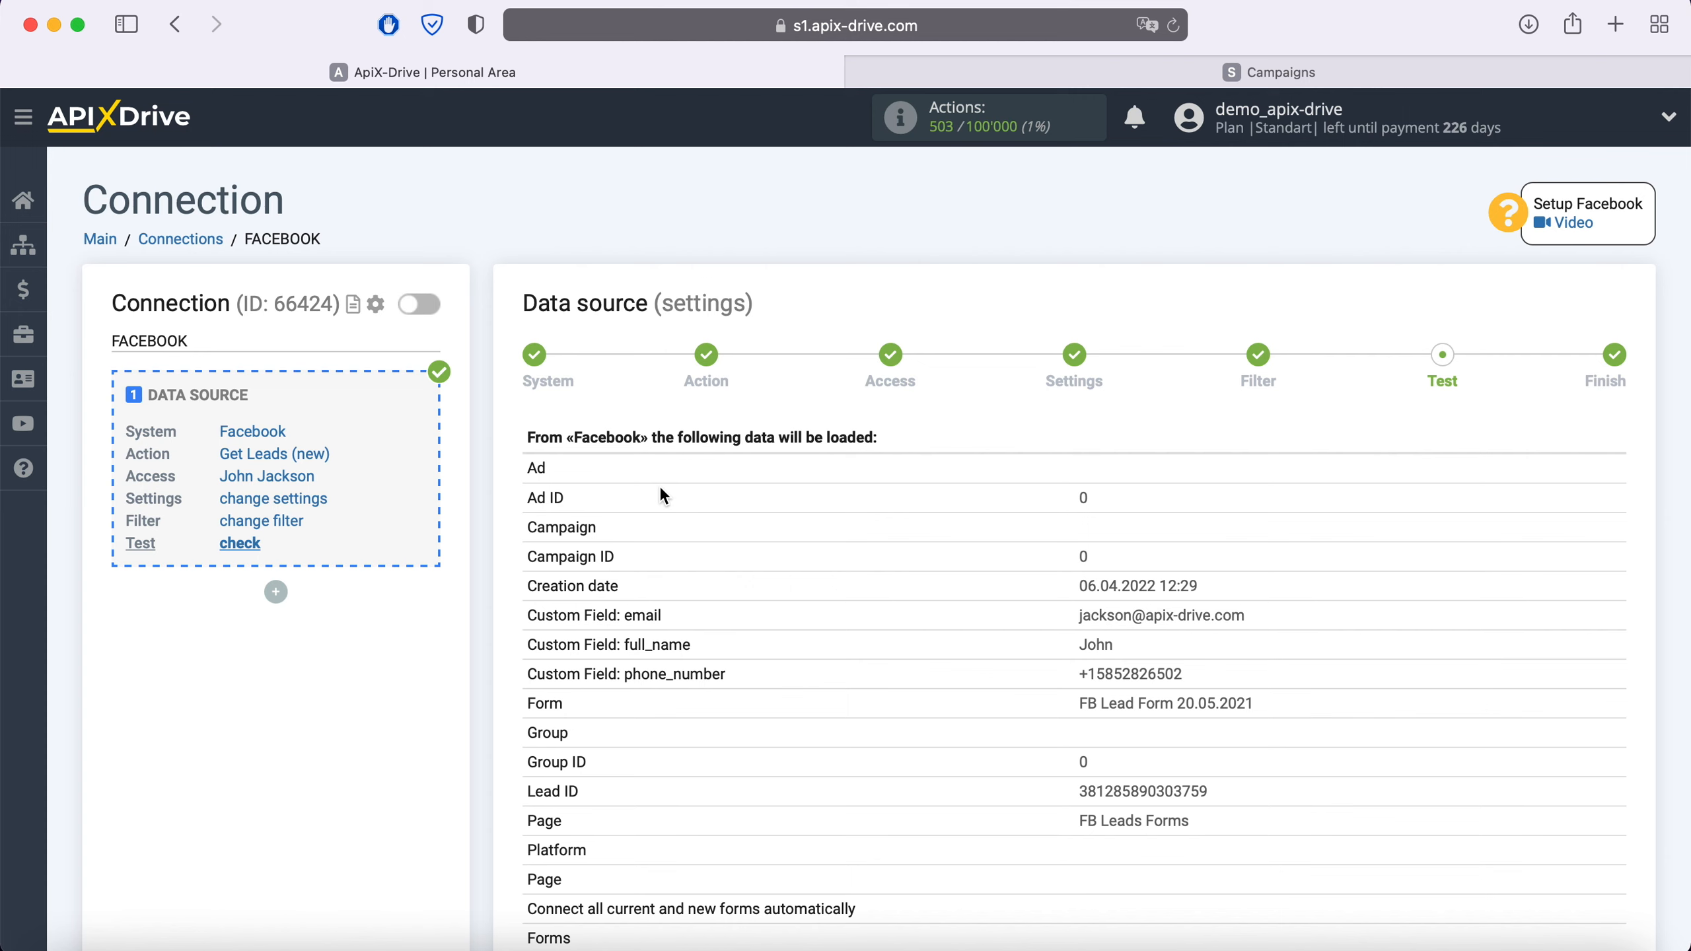
pyautogui.scroll(-3, 662, 496)
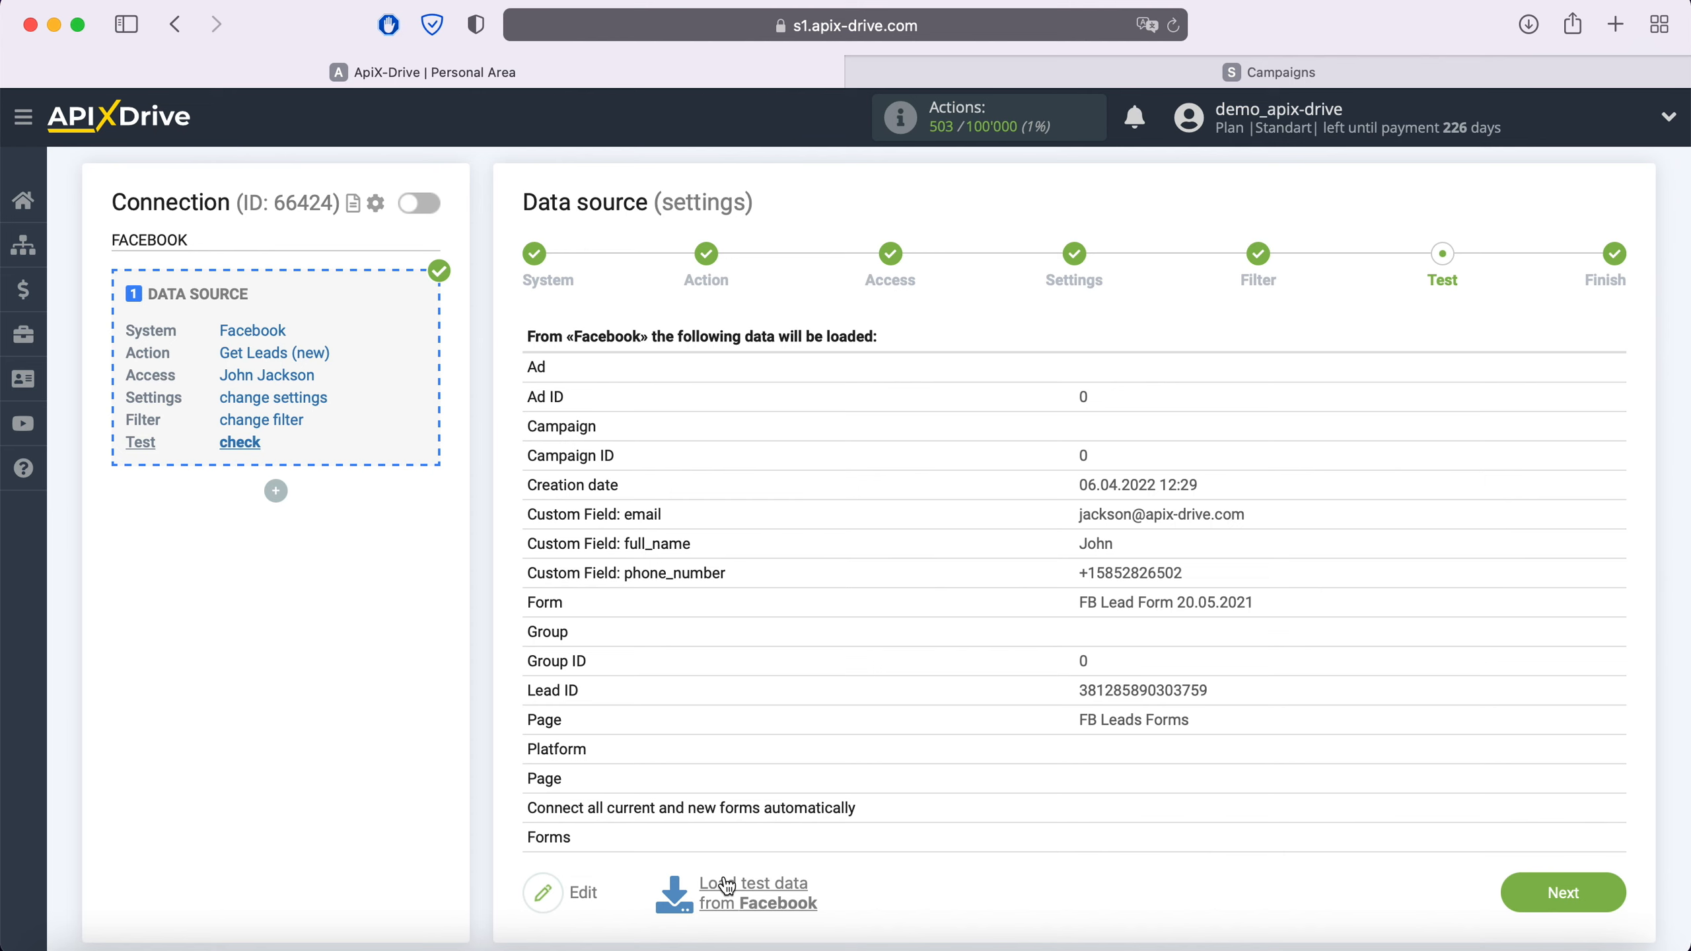
pyautogui.click(1614, 891)
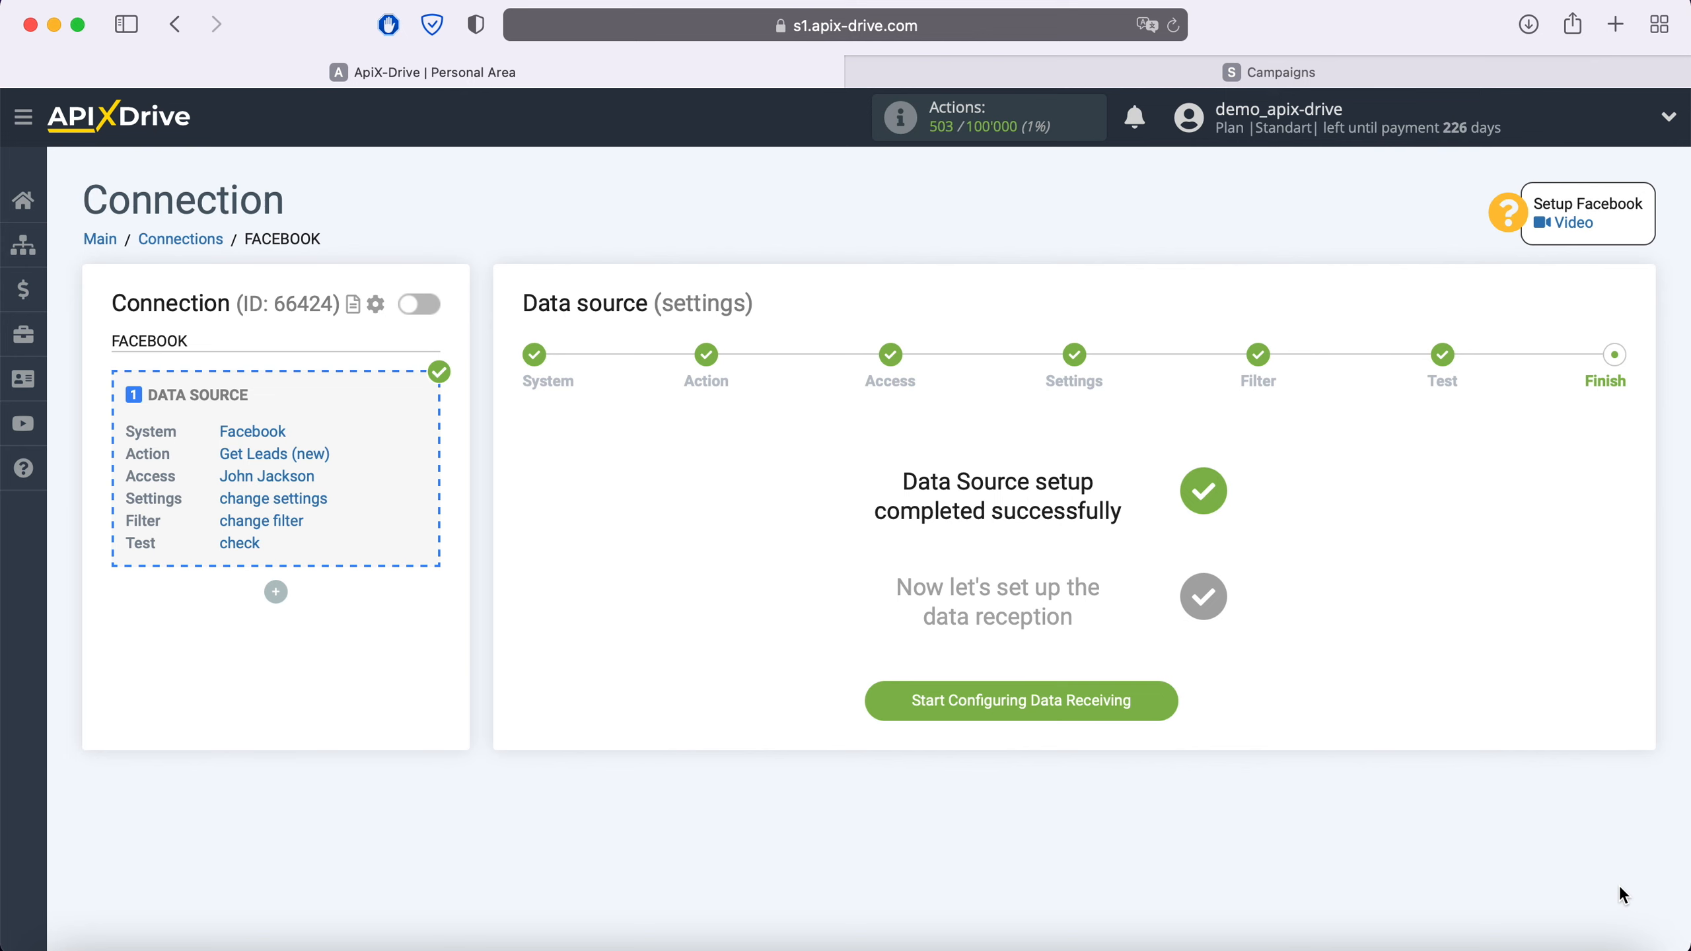
# Start configuring data receiving and choose Sendinblue as the data destination system
pyautogui.click(1159, 690)
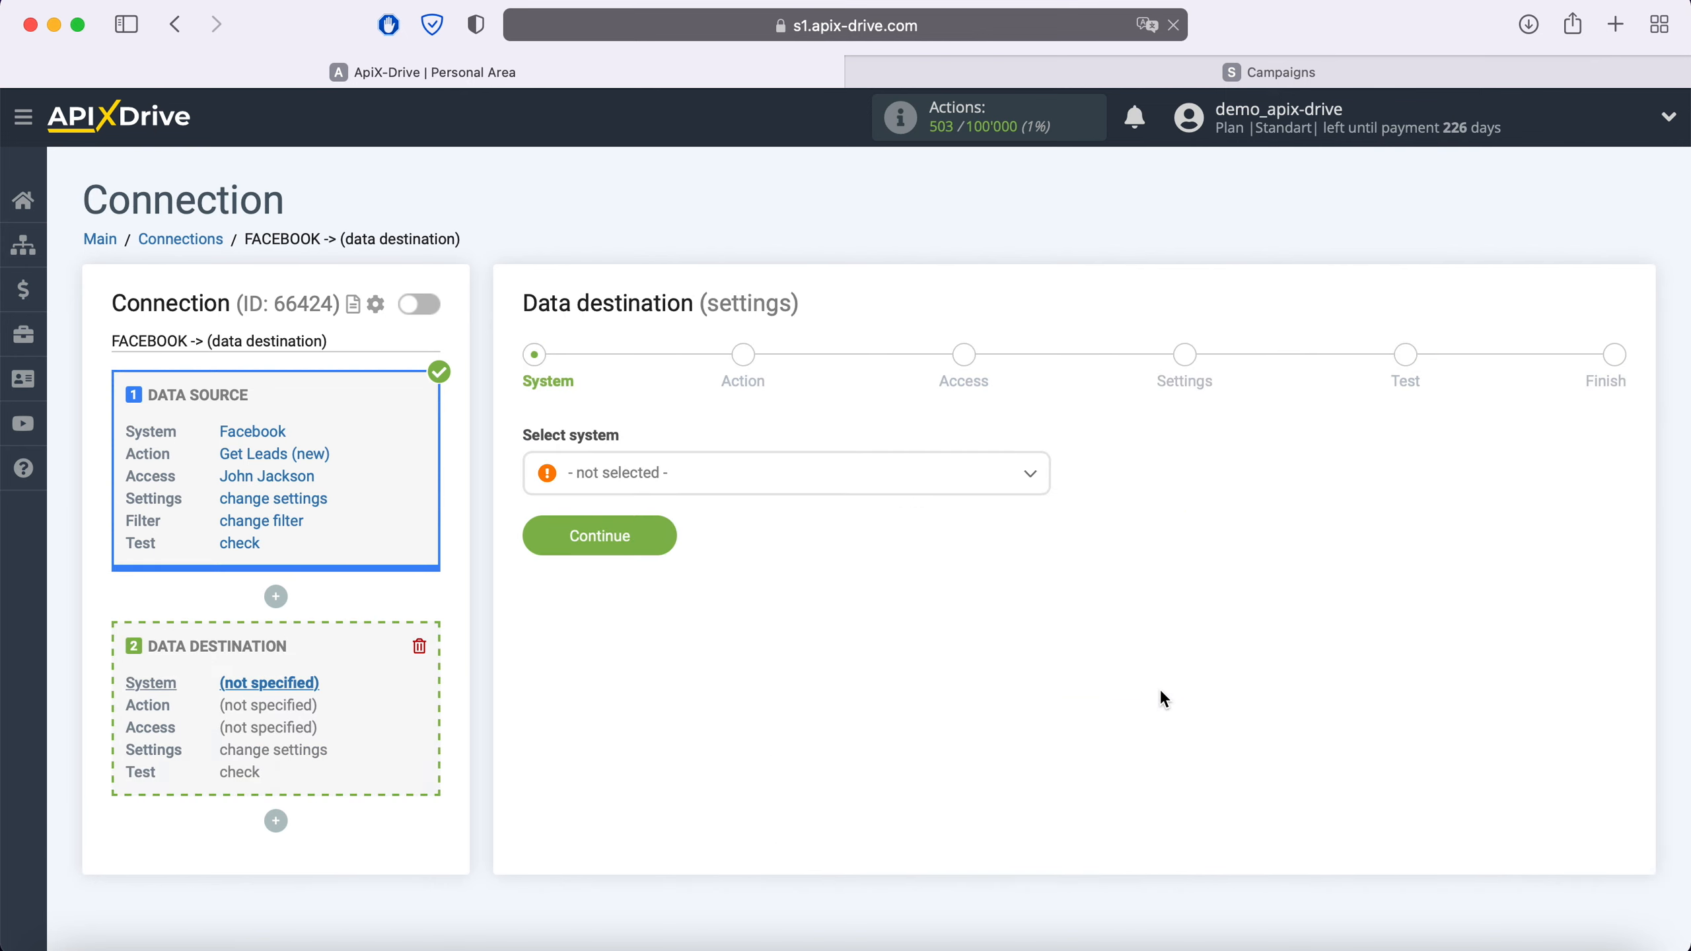
pyautogui.click(868, 486)
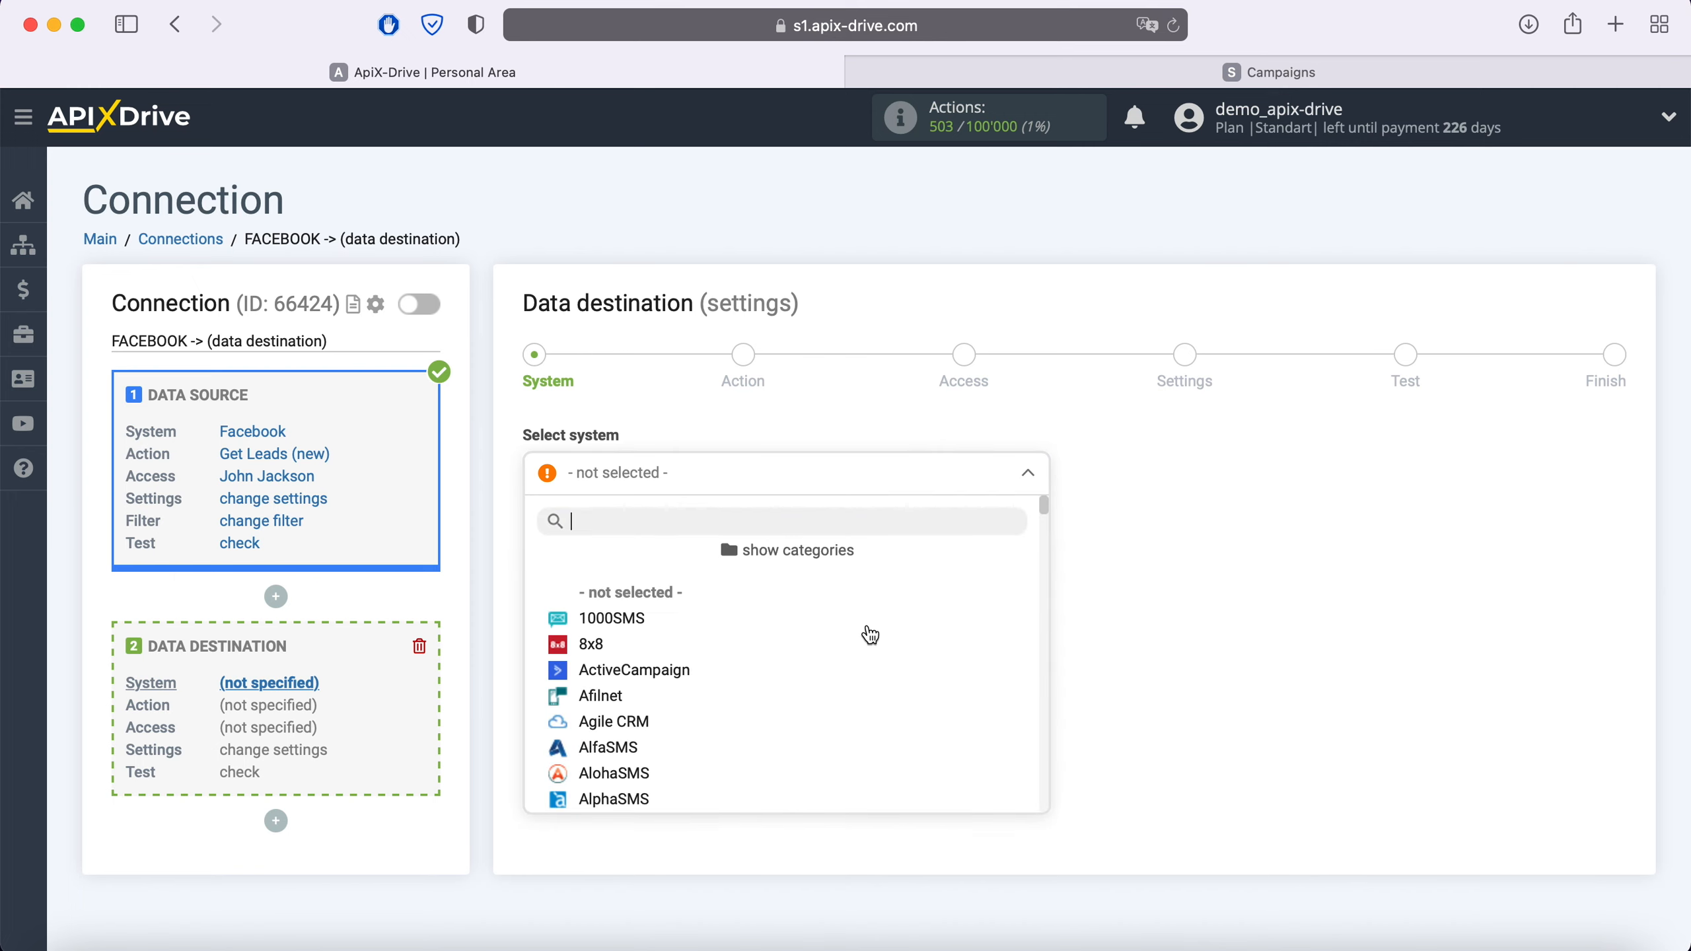
pyautogui.scroll(-10, 867, 636)
pyautogui.scroll(-15, 871, 648)
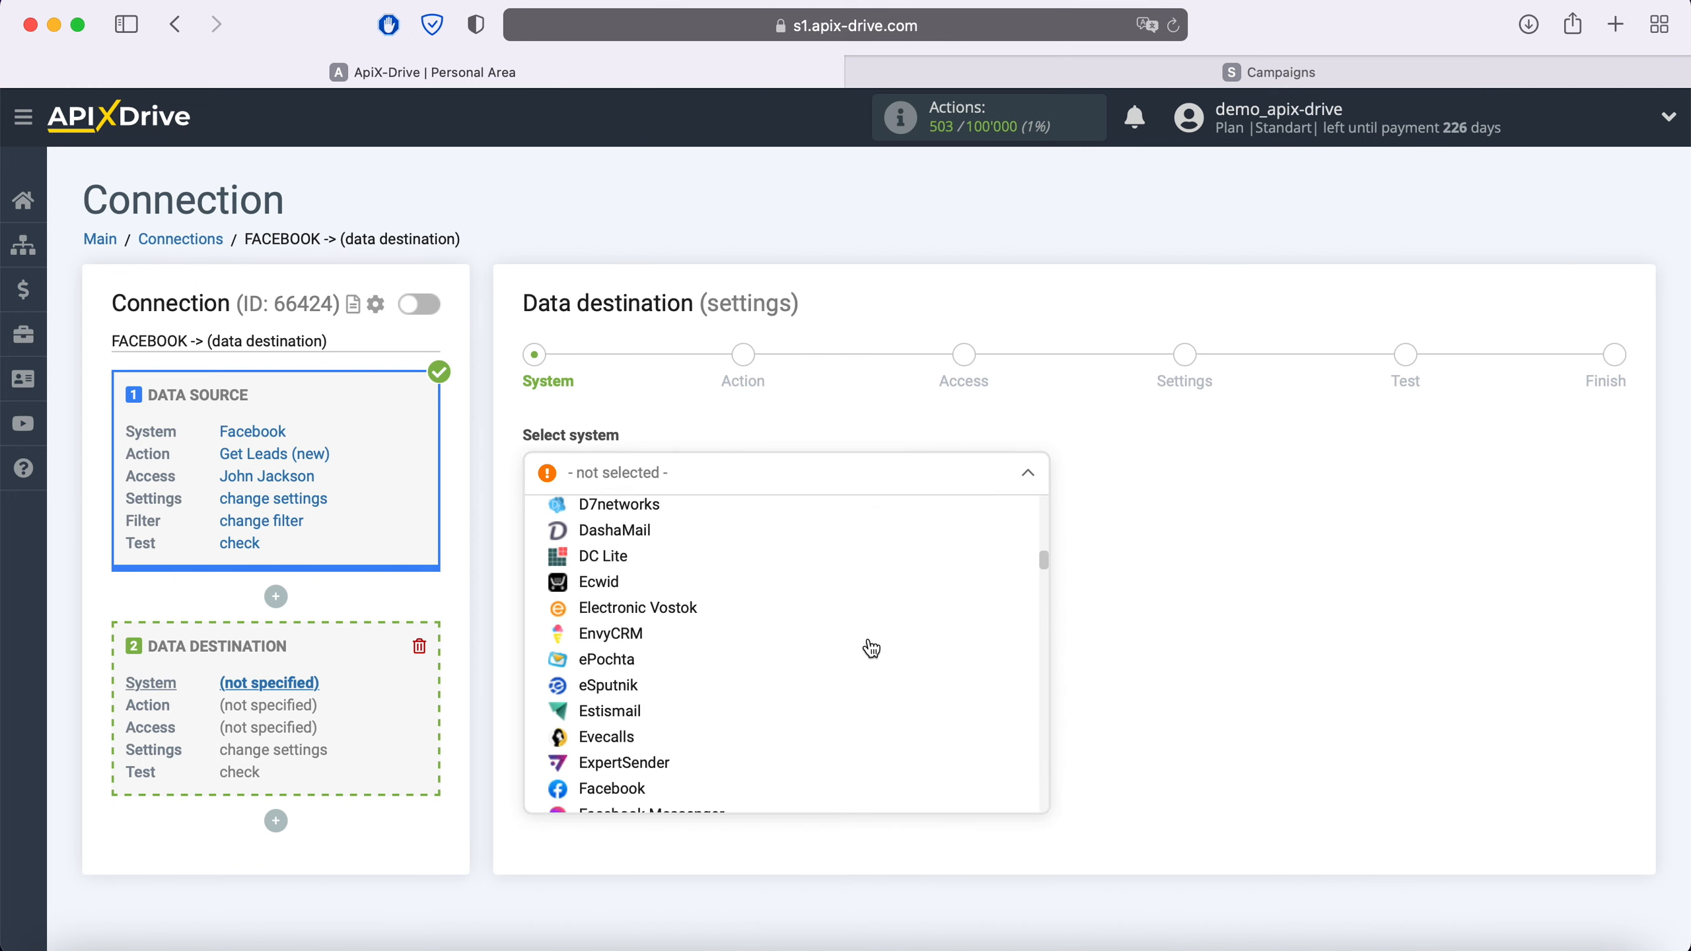
pyautogui.scroll(-20, 870, 649)
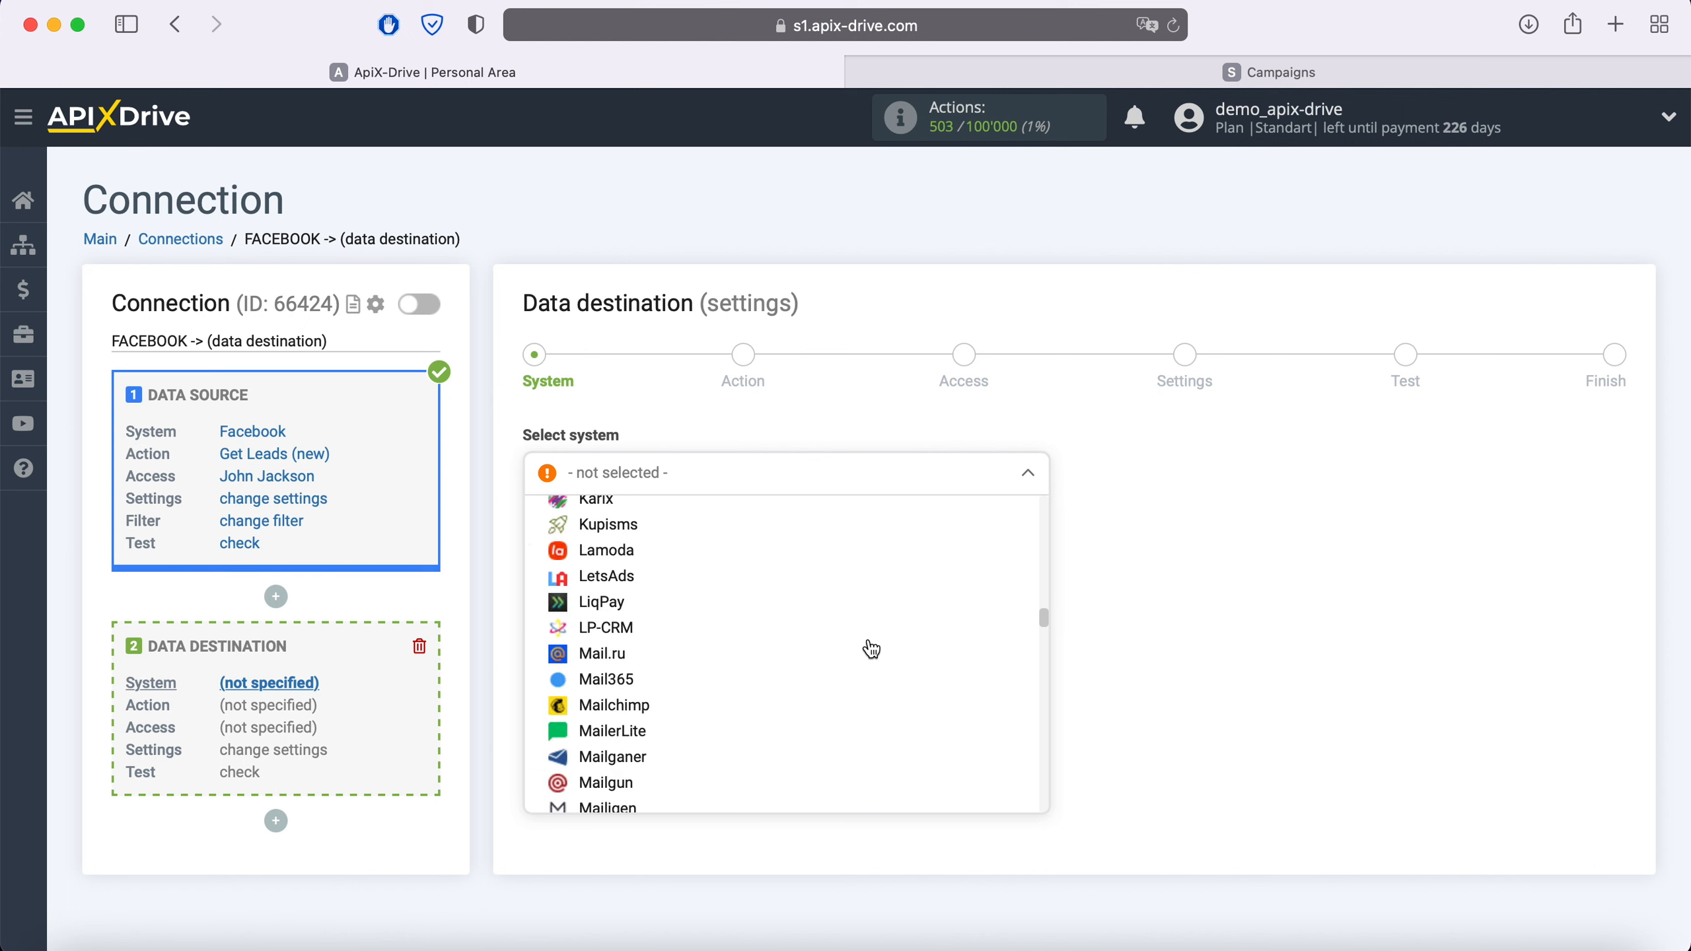
pyautogui.scroll(-20, 870, 649)
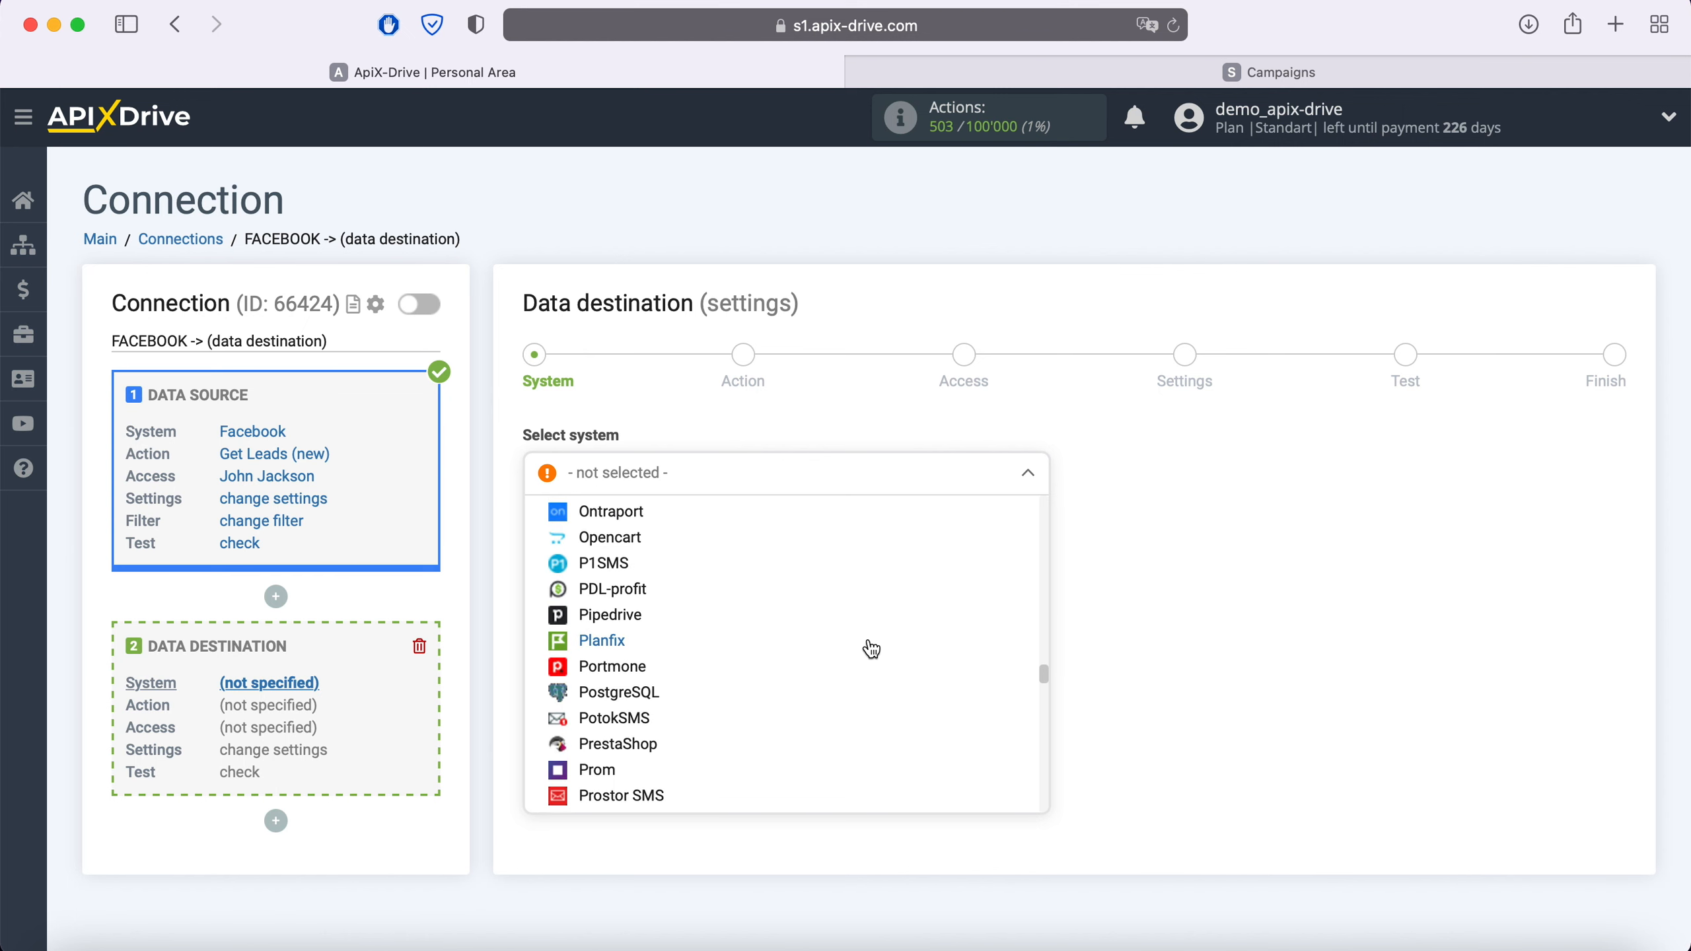
pyautogui.scroll(-5, 871, 648)
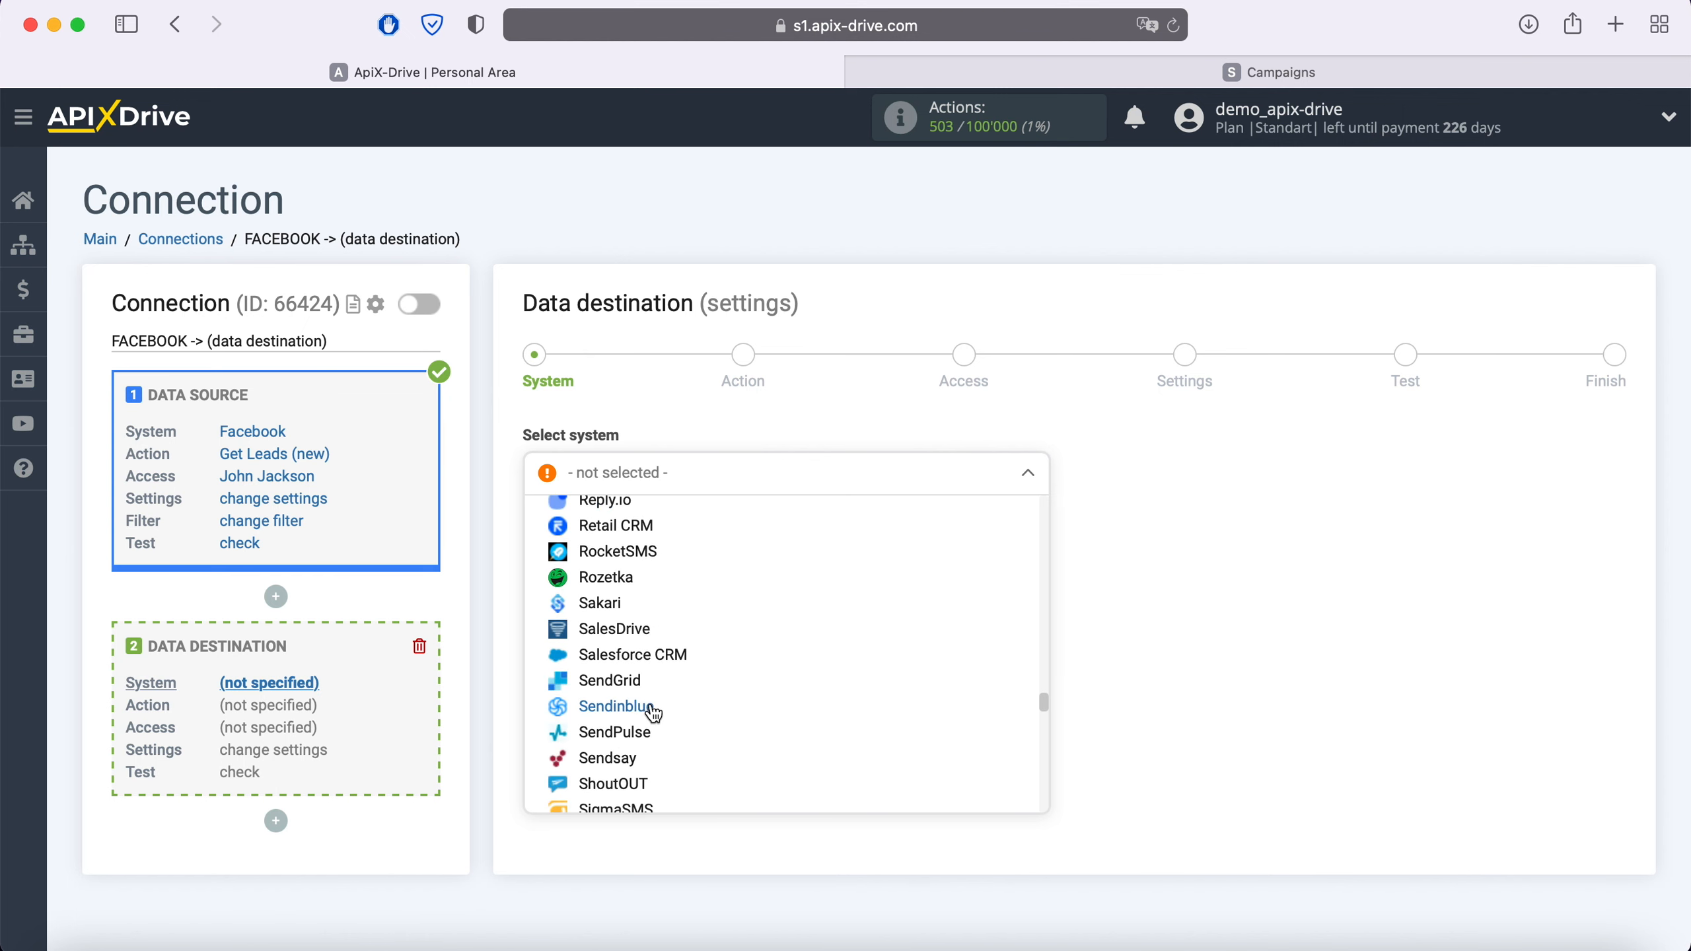
pyautogui.click(649, 711)
pyautogui.click(665, 536)
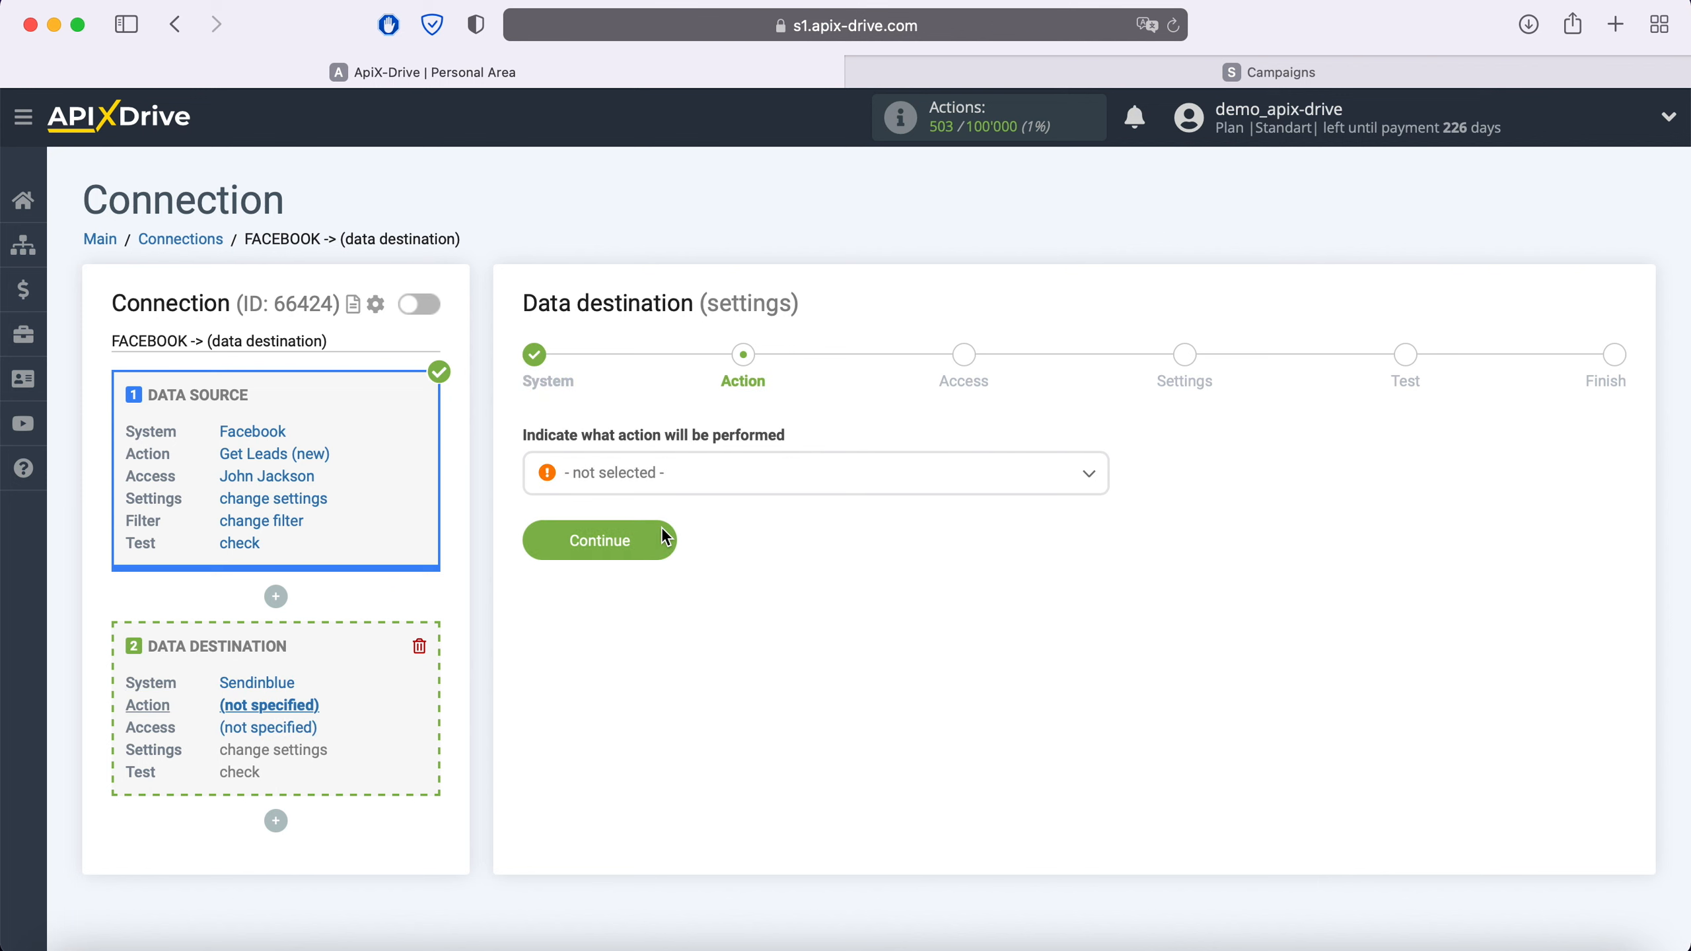
# Set the Sendinblue destination action to Add or Update Contact and proceed to the access stage
pyautogui.click(726, 488)
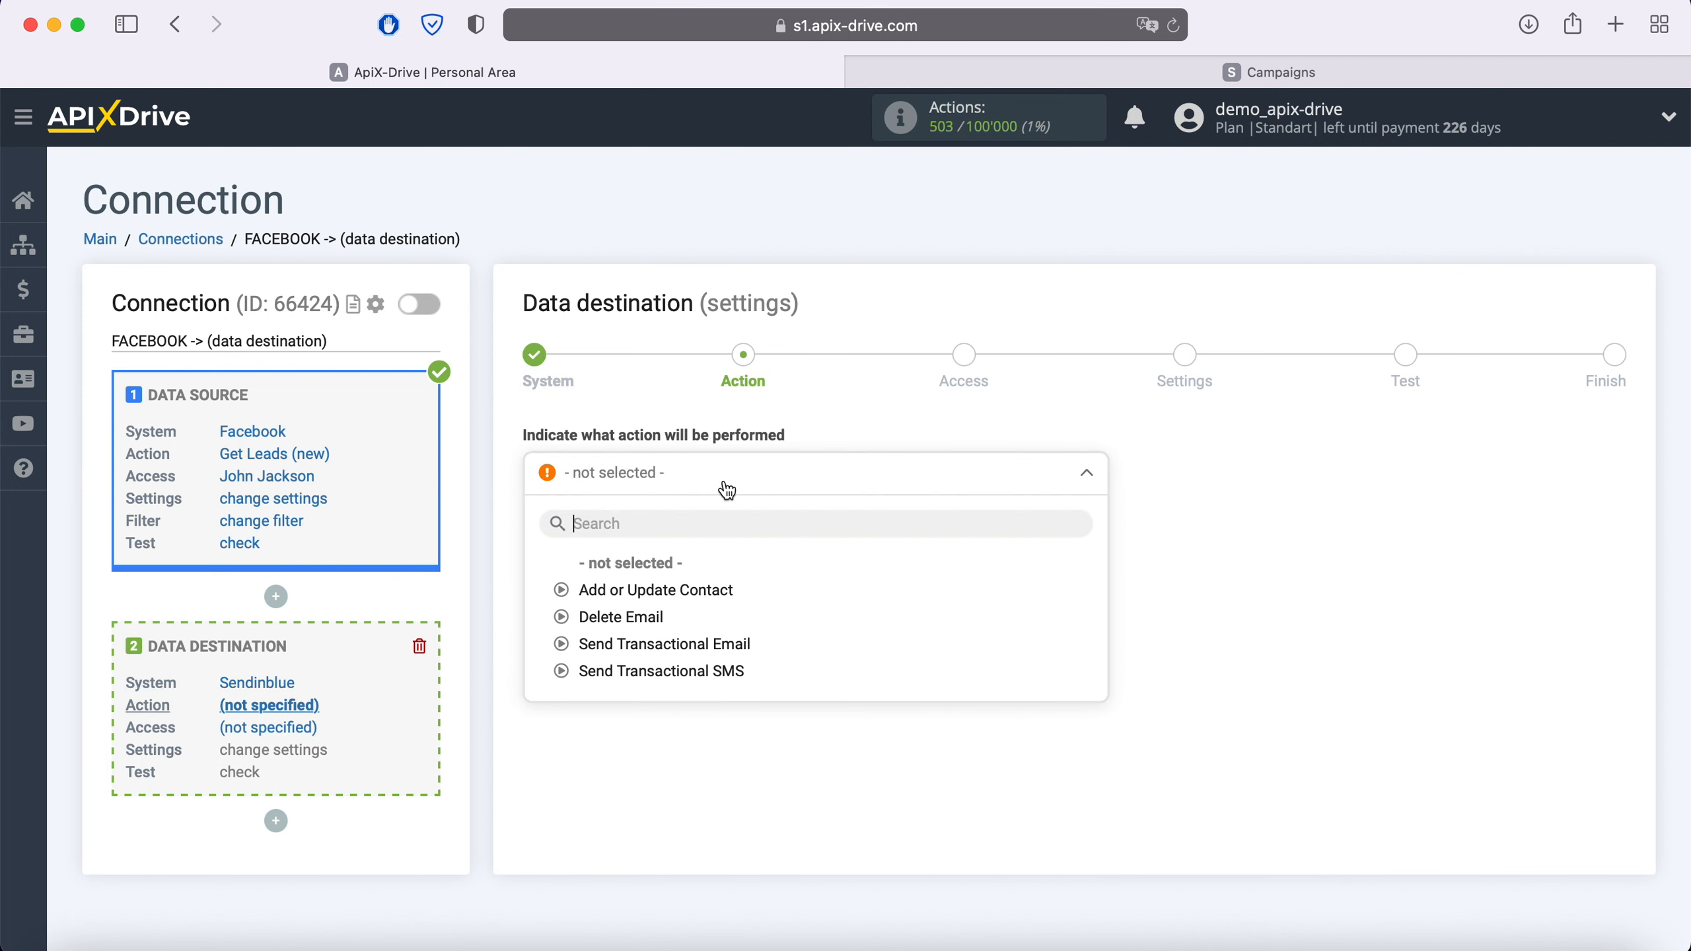
pyautogui.click(706, 591)
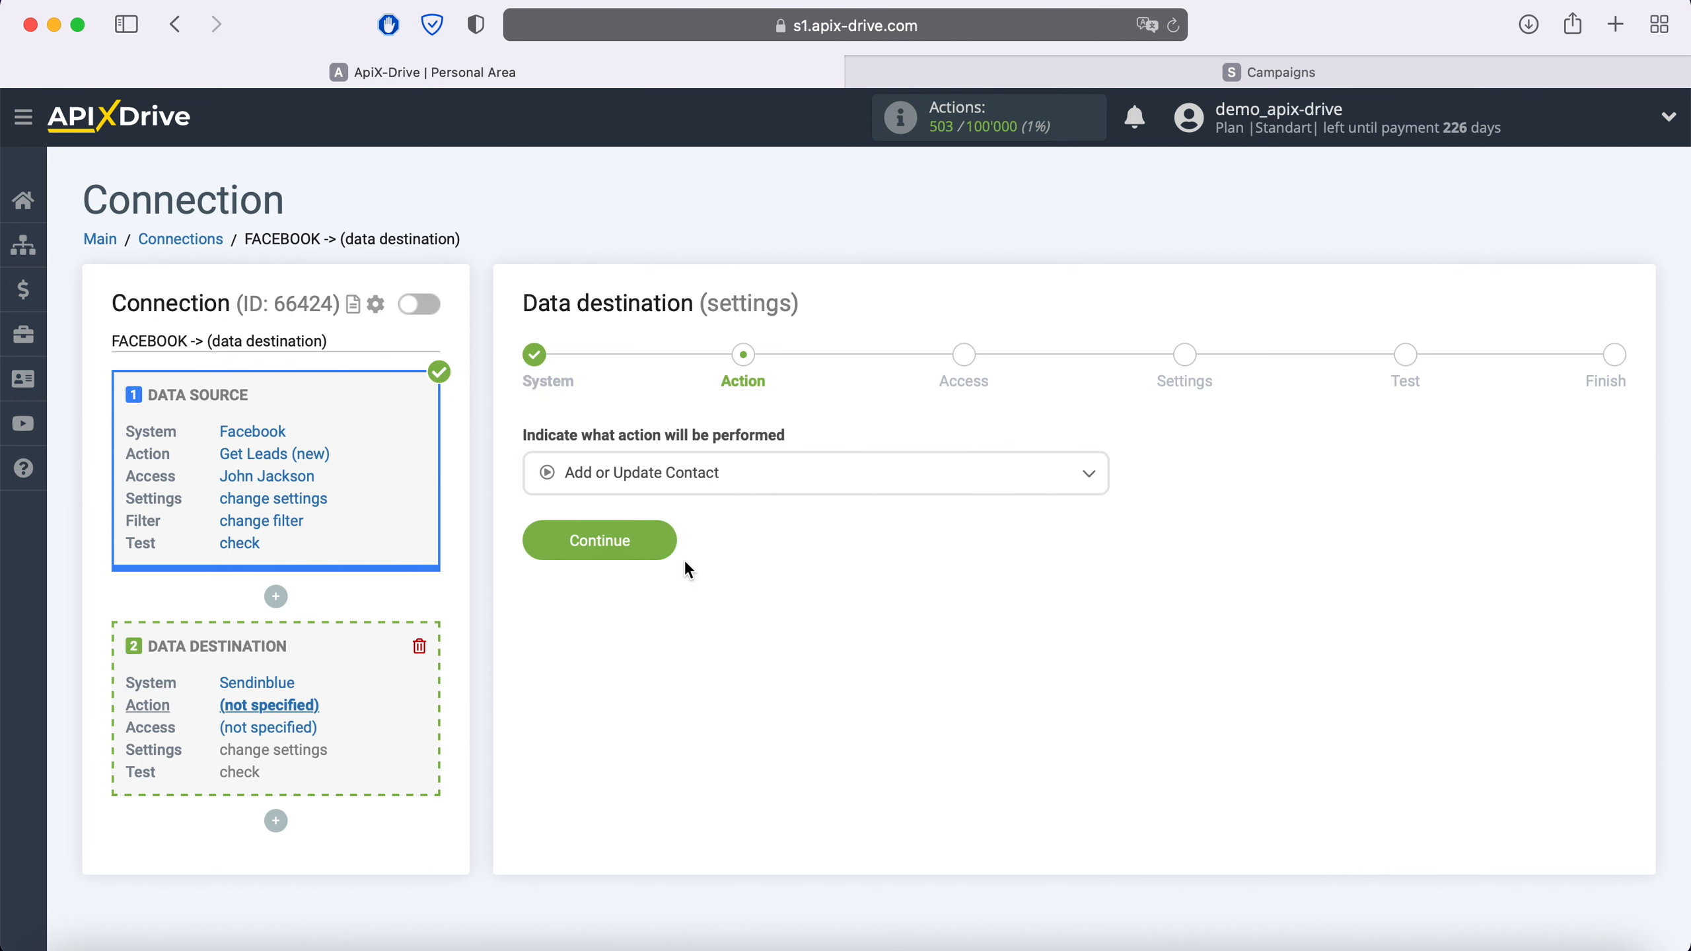
pyautogui.click(664, 542)
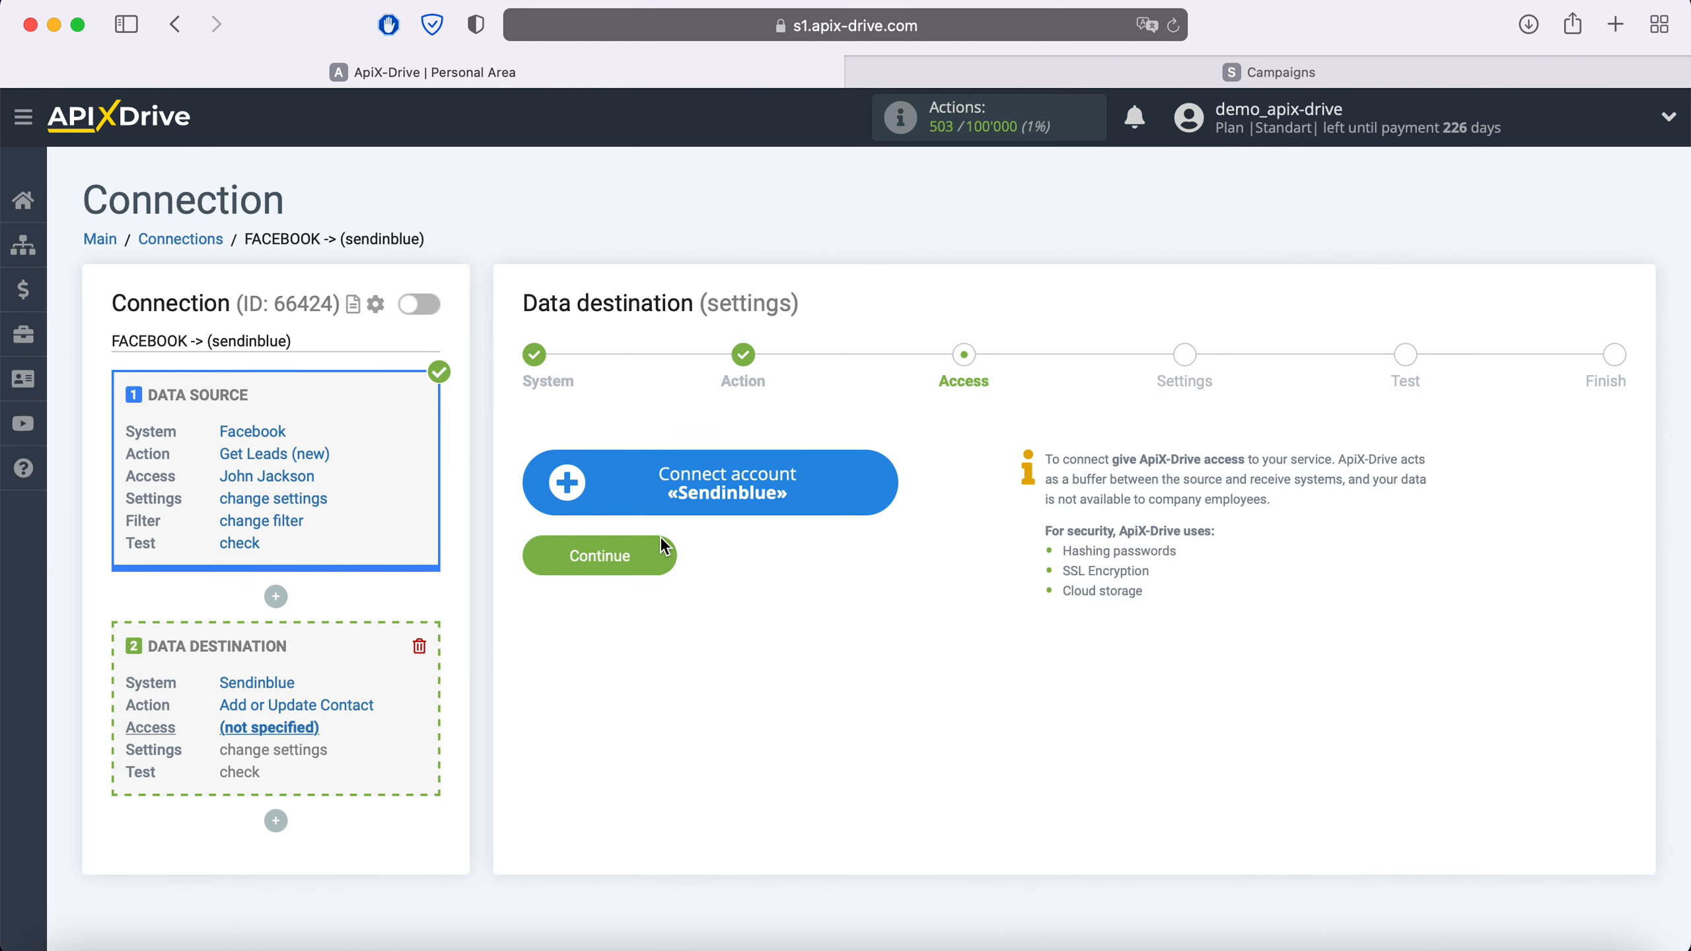
# Start connecting a Sendinblue account, and switch to Sendinblue to open its SMTP & API page
pyautogui.click(882, 486)
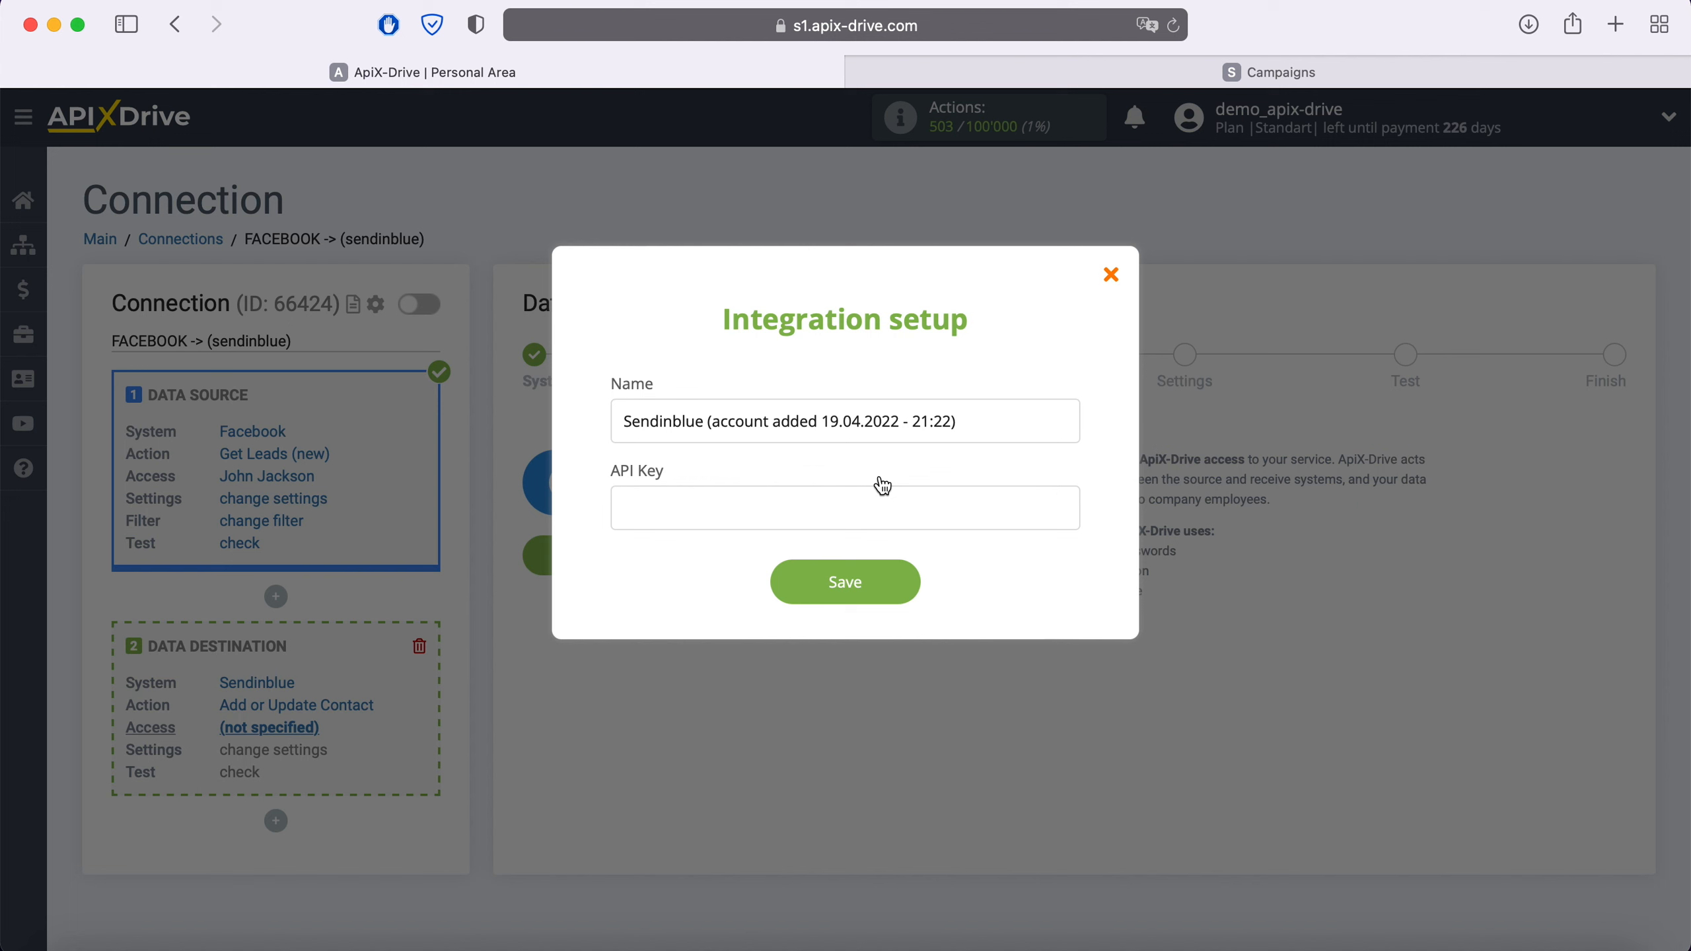
pyautogui.click(1230, 72)
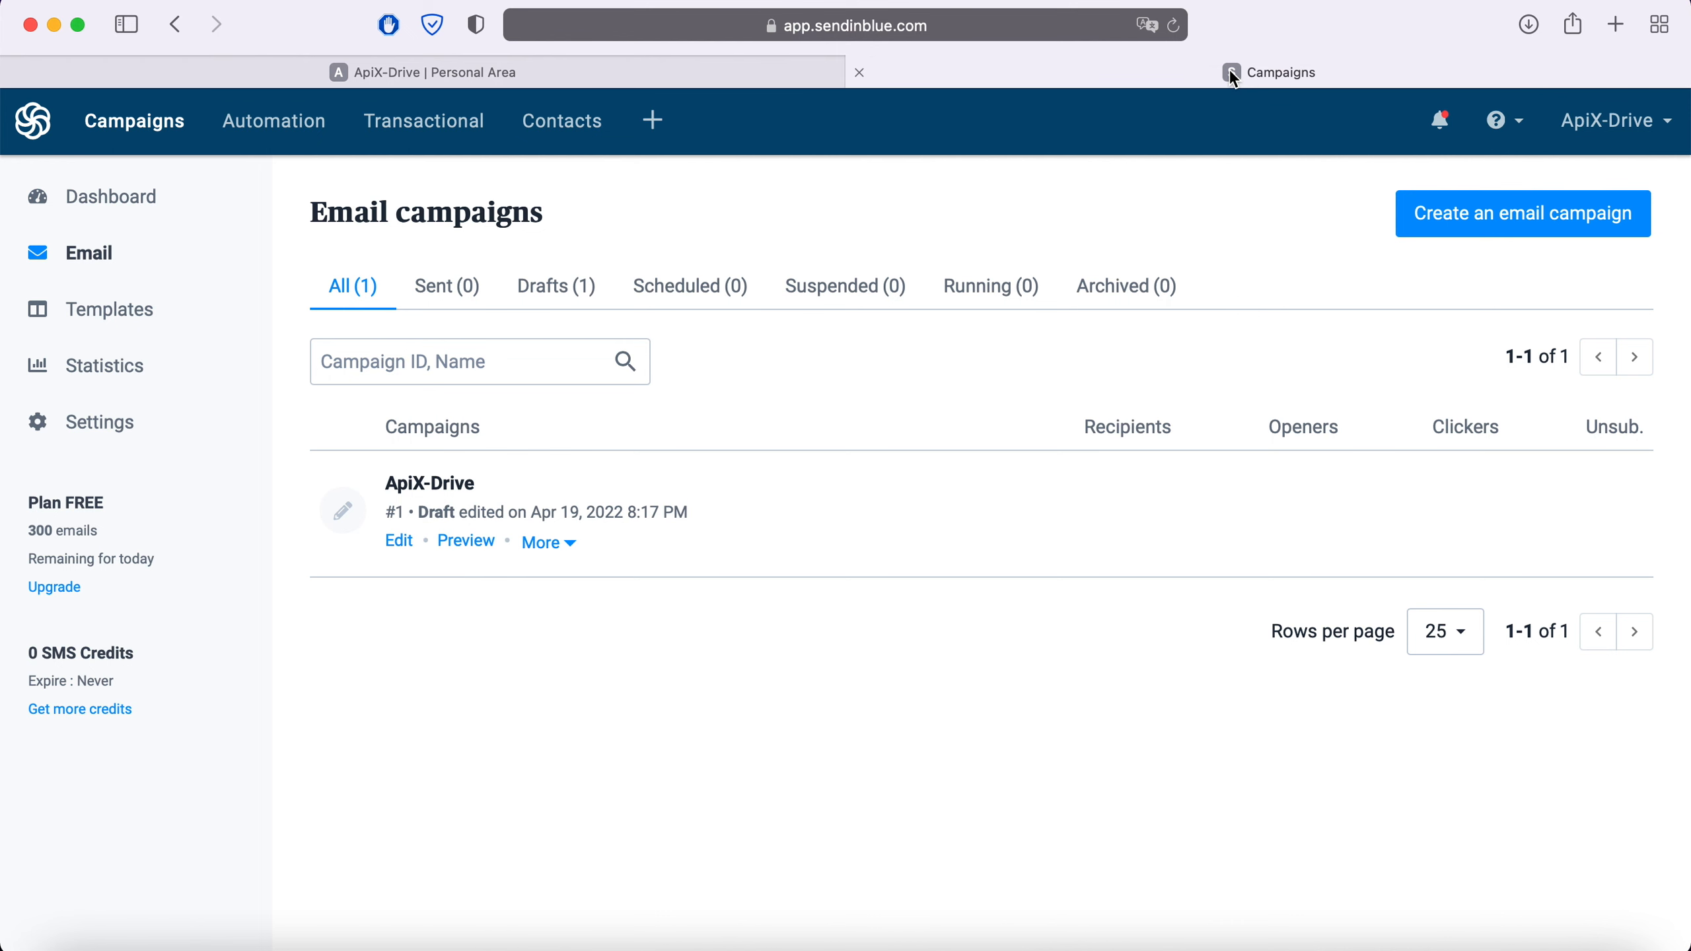
pyautogui.click(1651, 122)
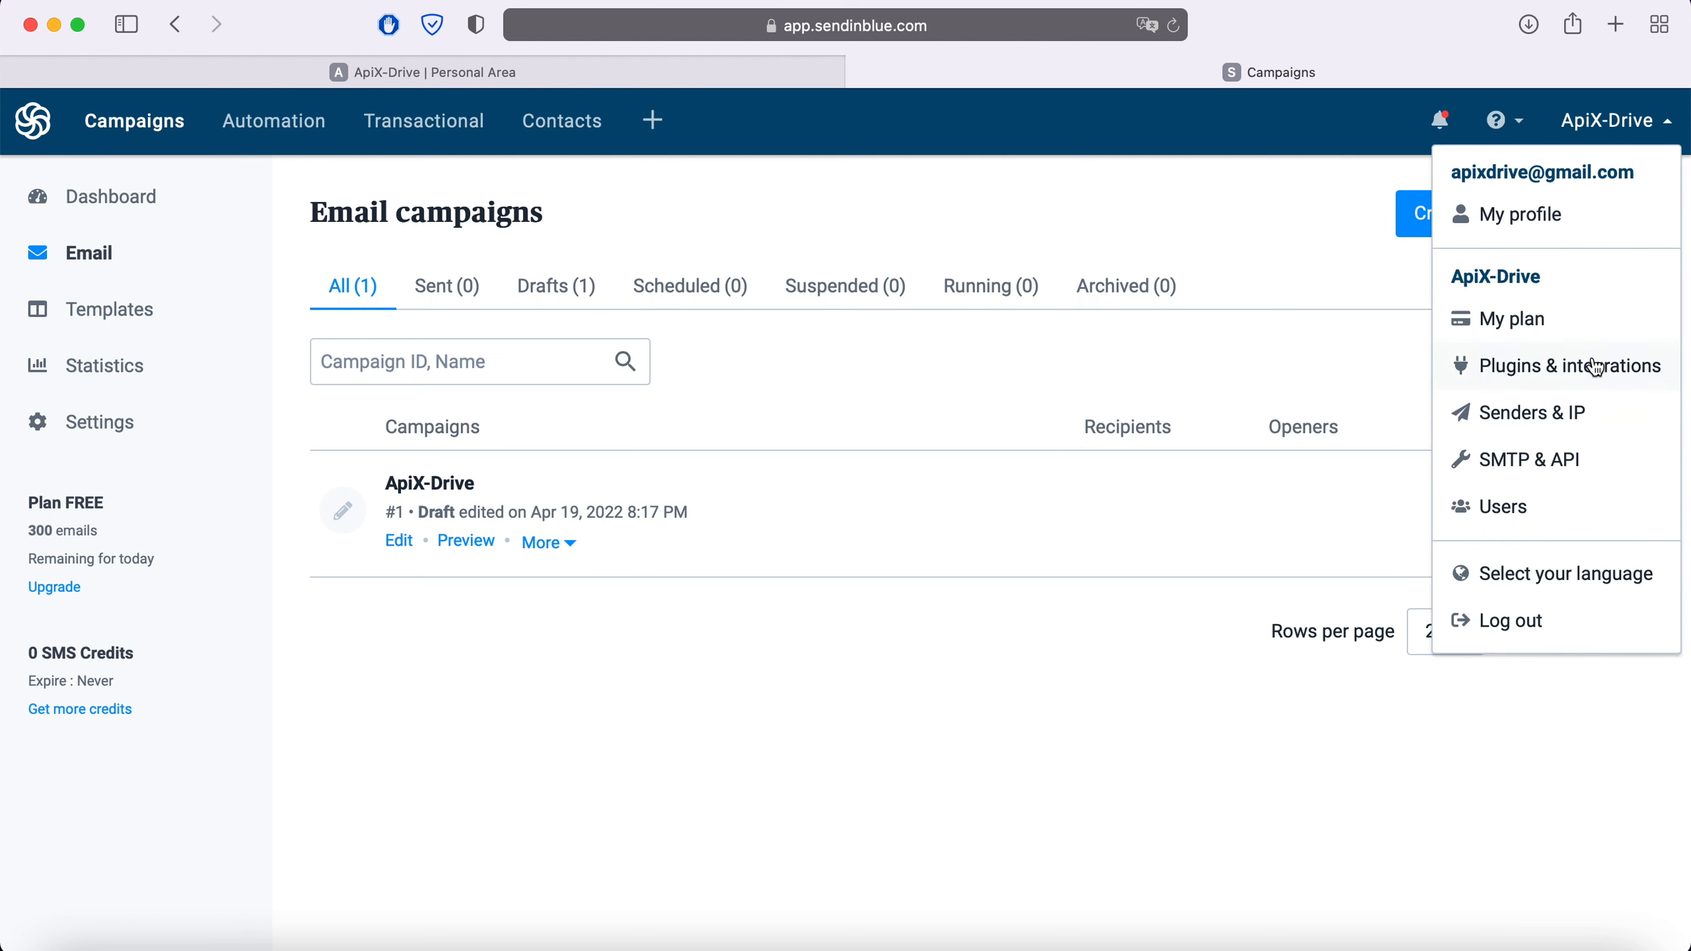
pyautogui.click(1568, 459)
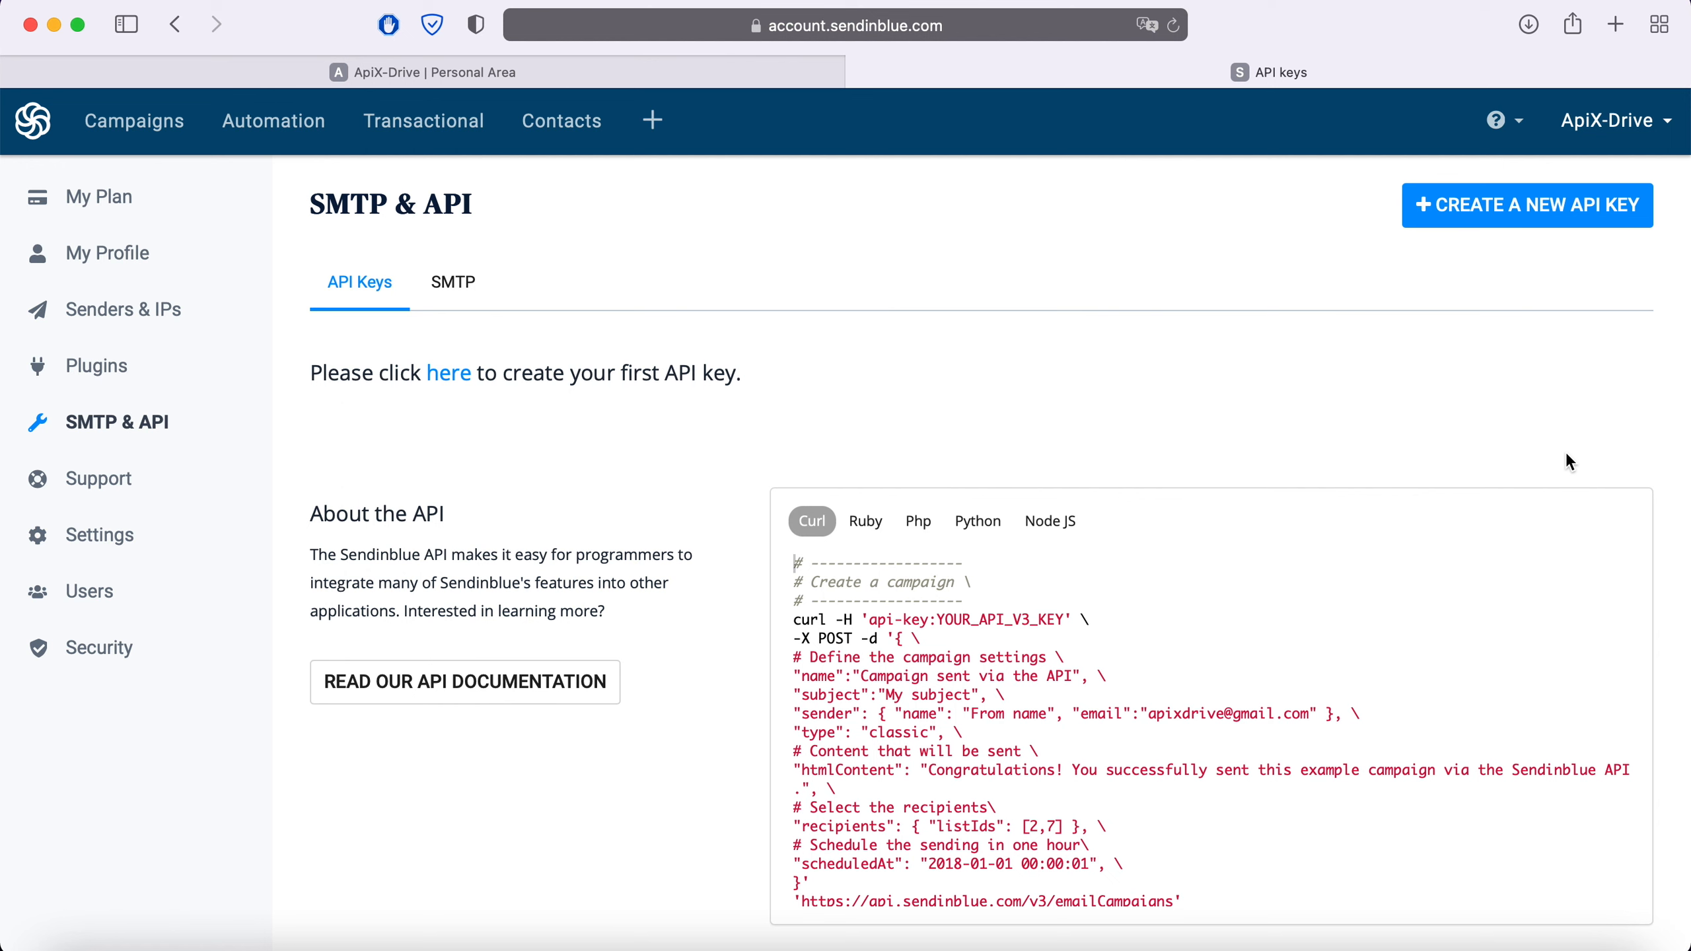
# Generate a new Sendinblue API key named Facebook and copy the key
pyautogui.click(1526, 226)
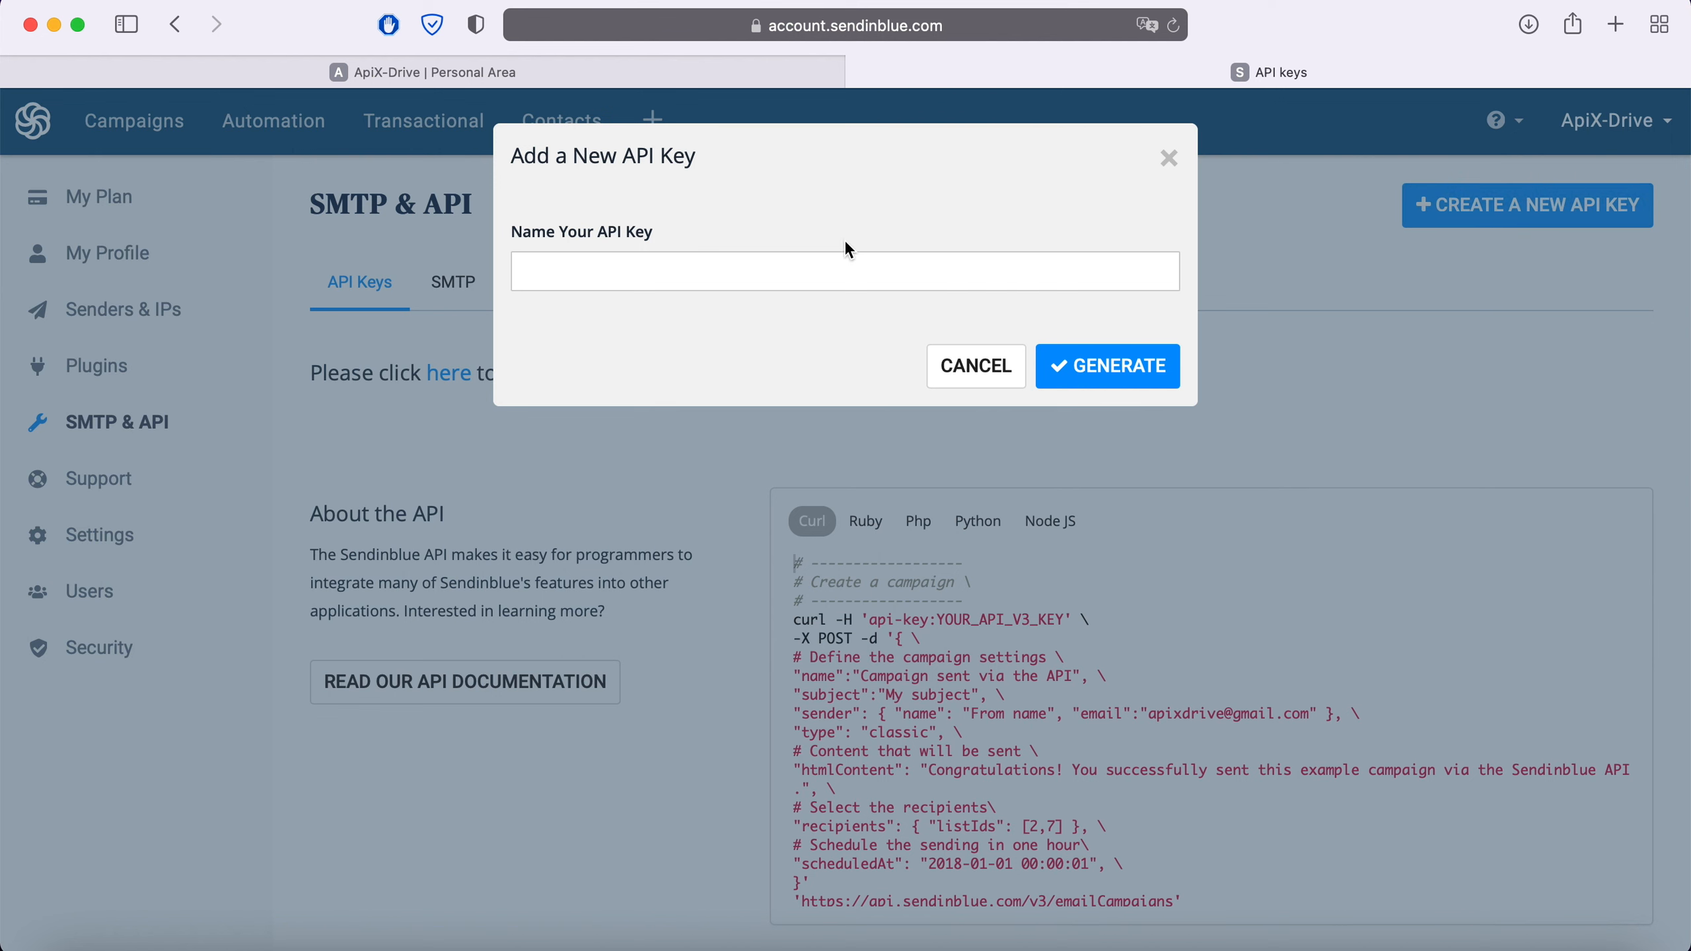
pyautogui.click(787, 278)
pyautogui.write('Facebook')
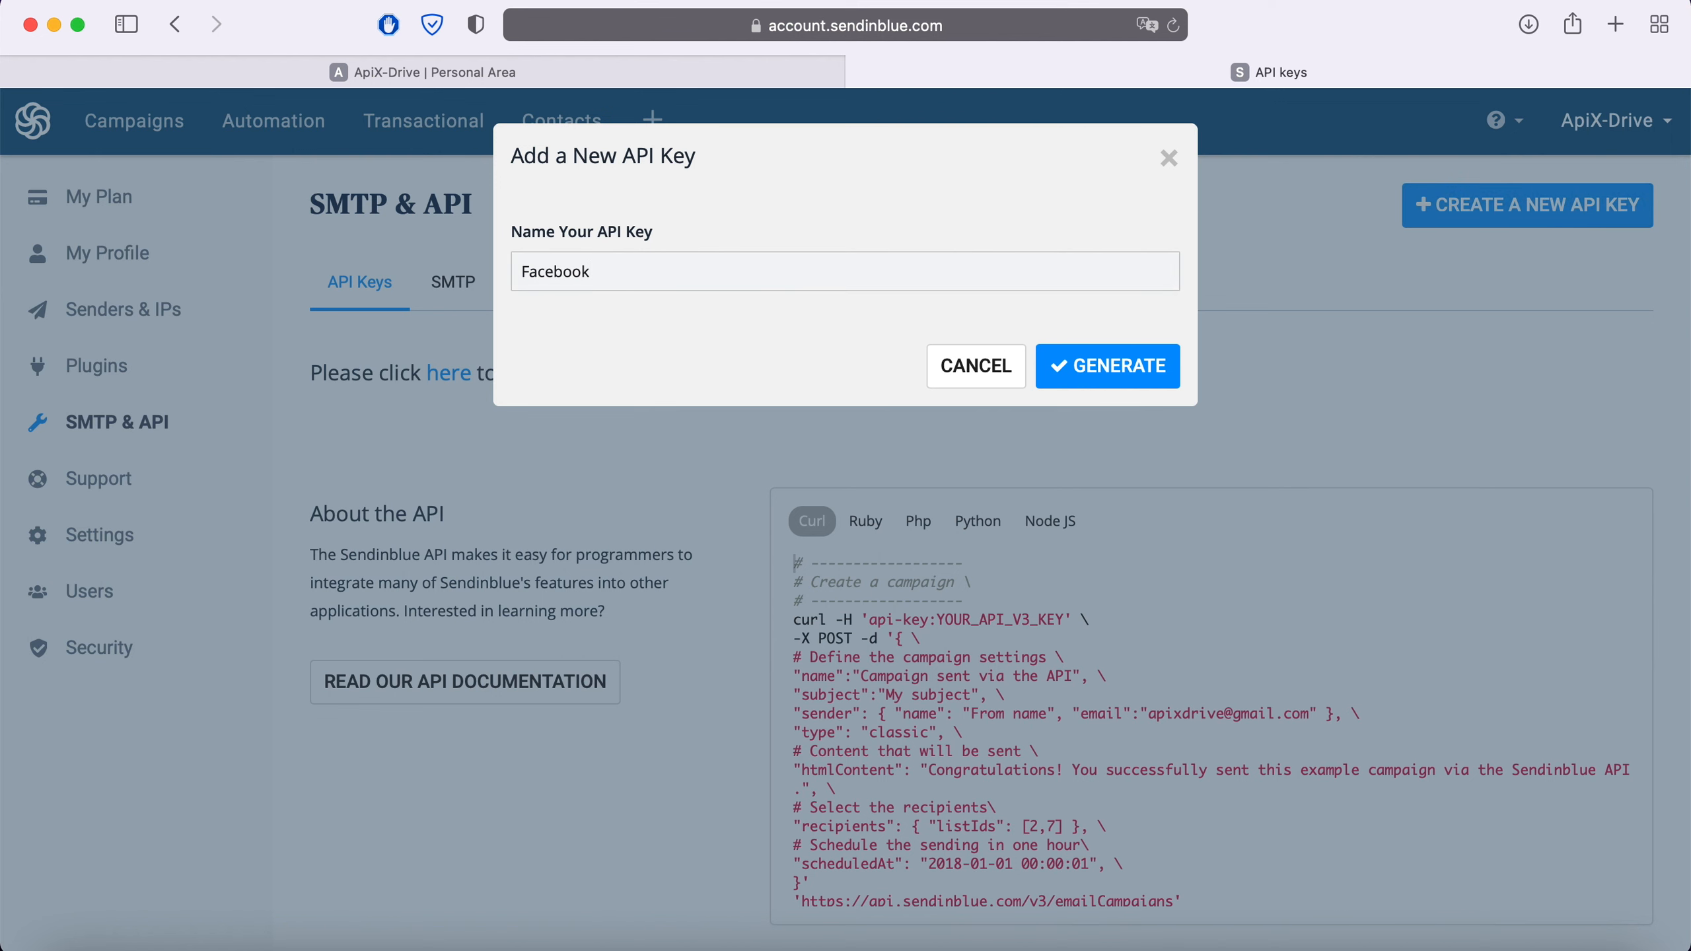
pyautogui.click(1165, 365)
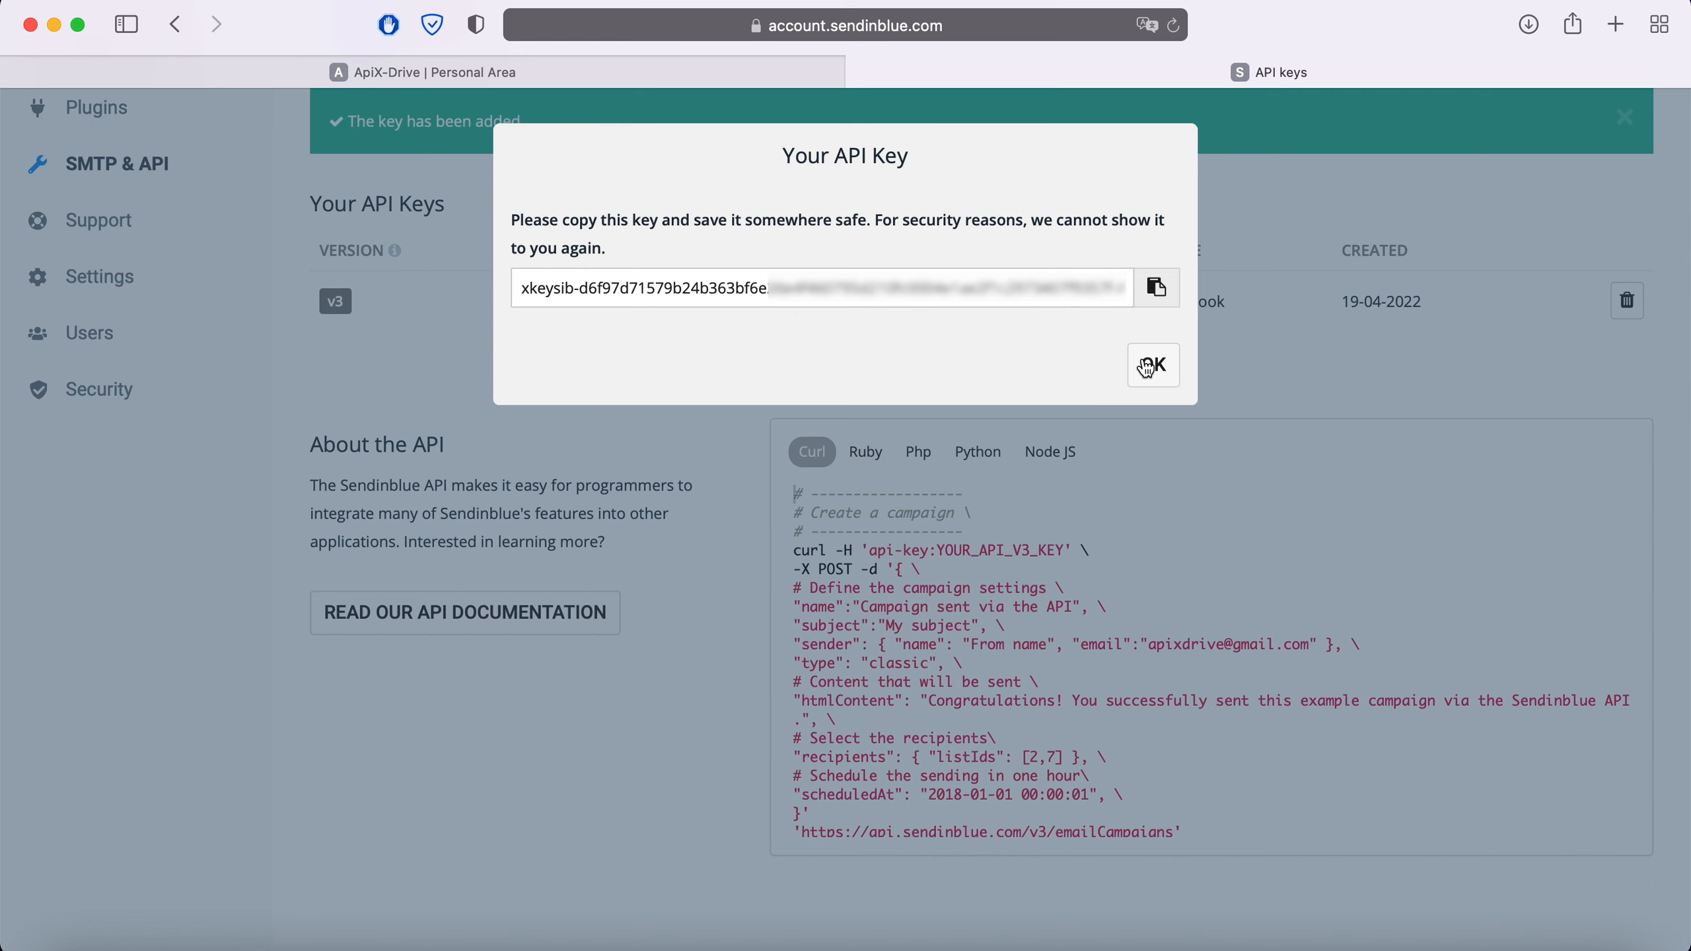
pyautogui.click(1157, 287)
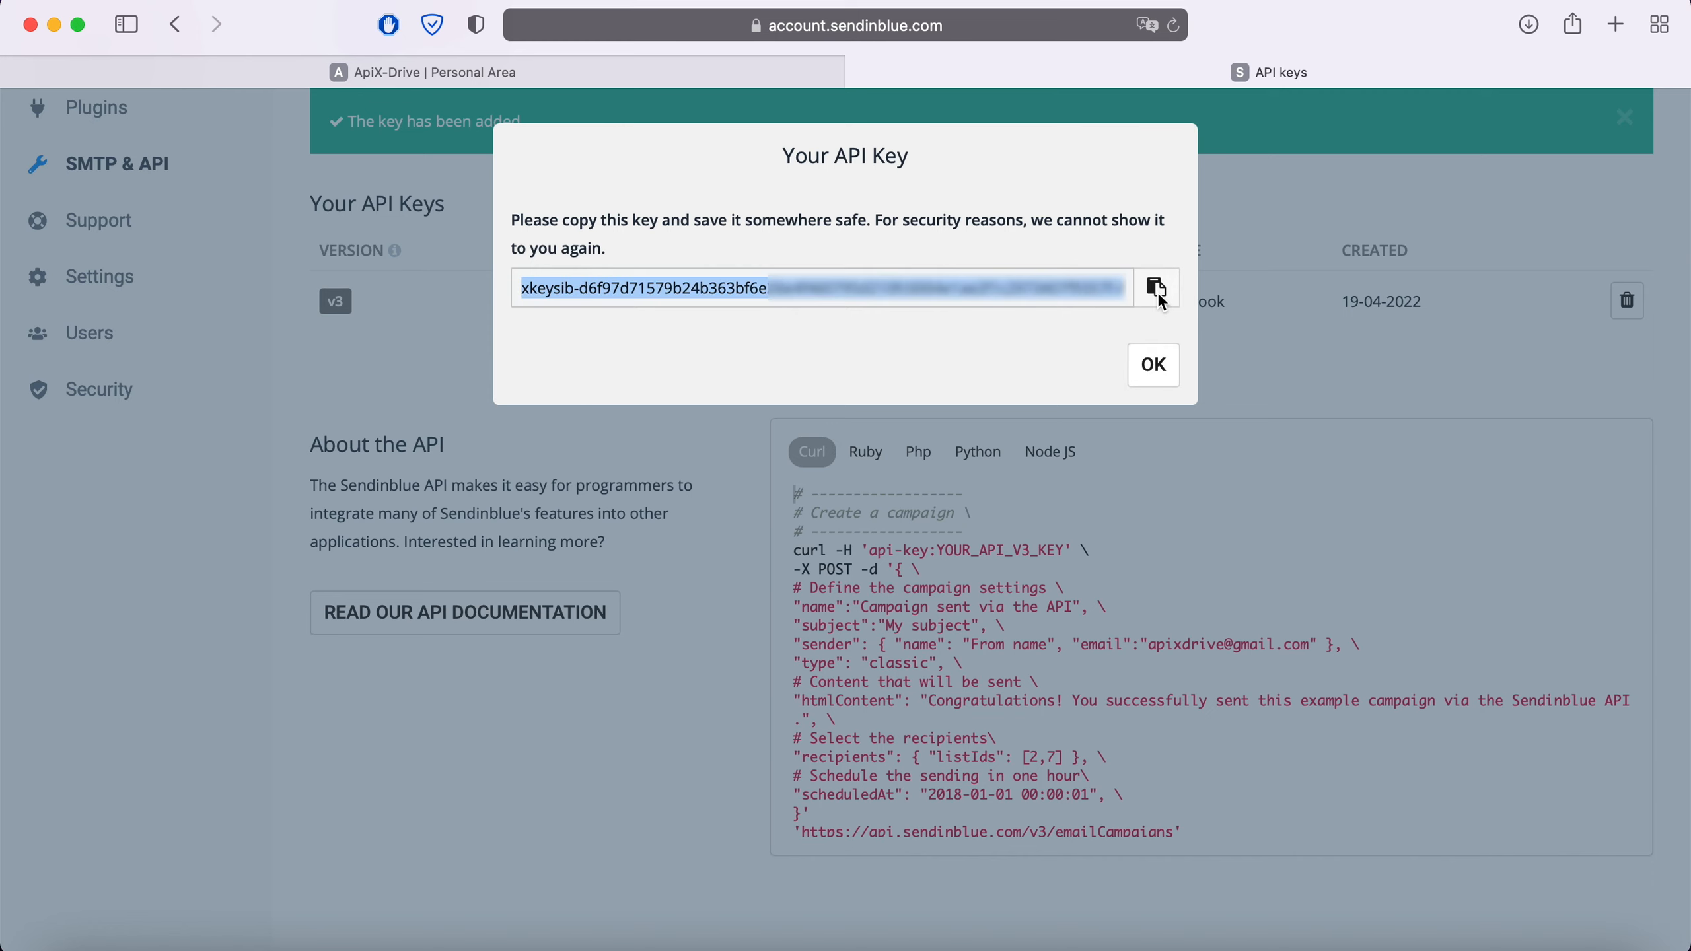
# Return to ApiX-Drive, paste the API key into the Sendinblue integration setup, and save the account
pyautogui.click(439, 72)
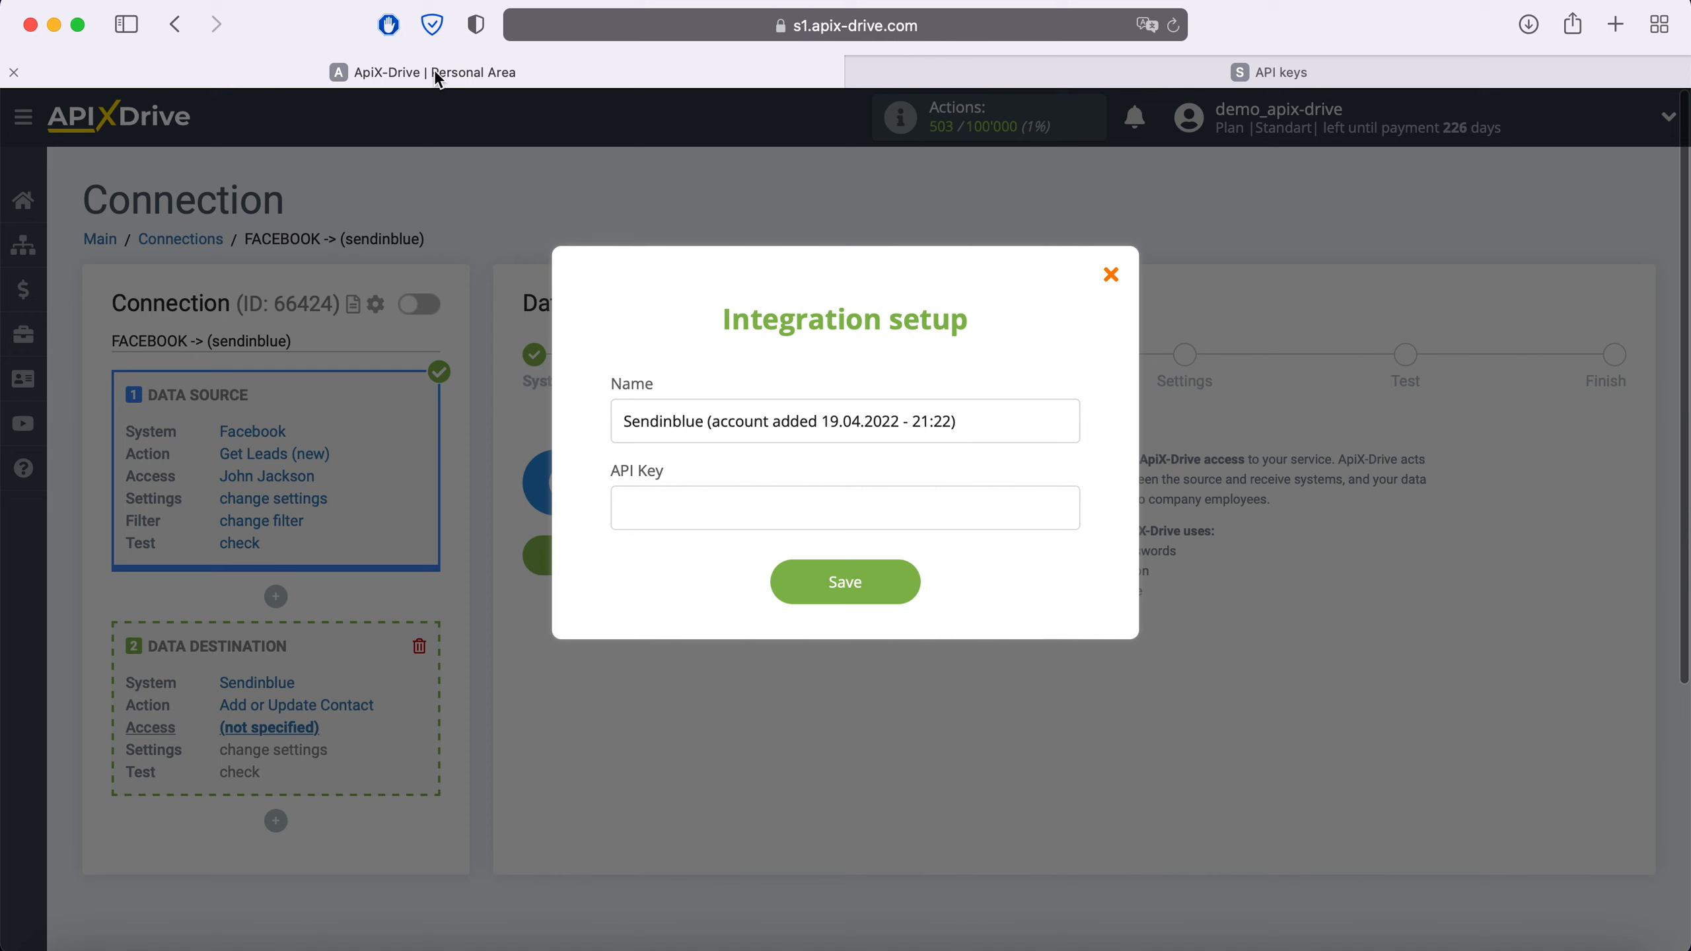
pyautogui.rightClick(629, 491)
pyautogui.click(689, 554)
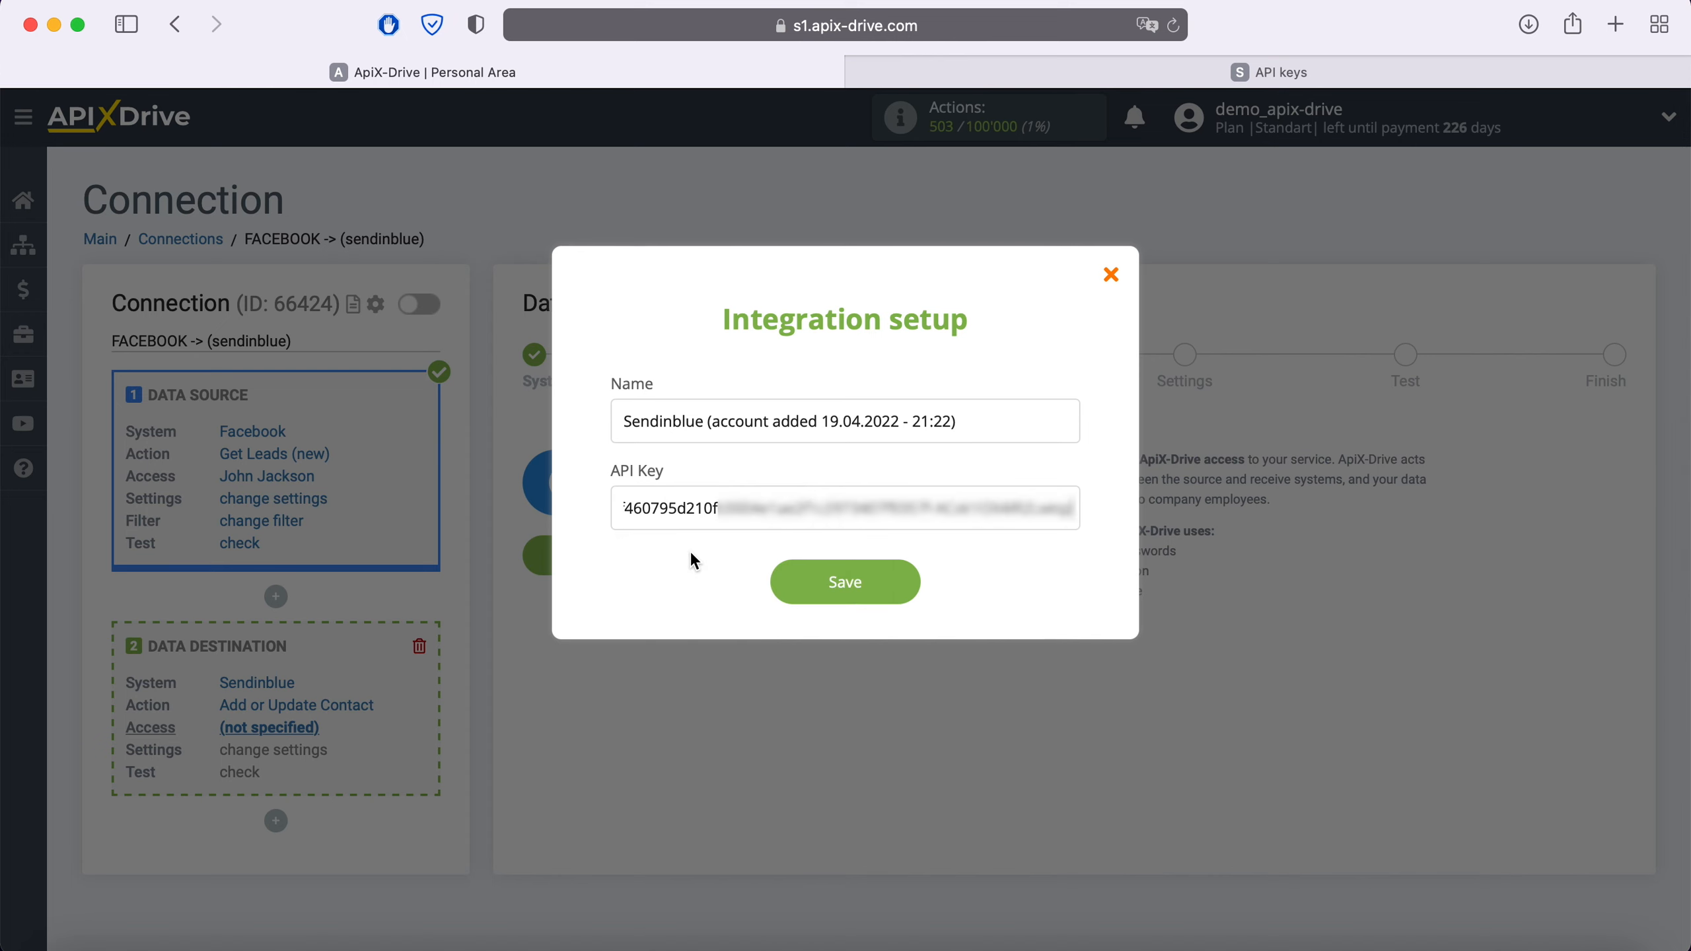
pyautogui.click(894, 576)
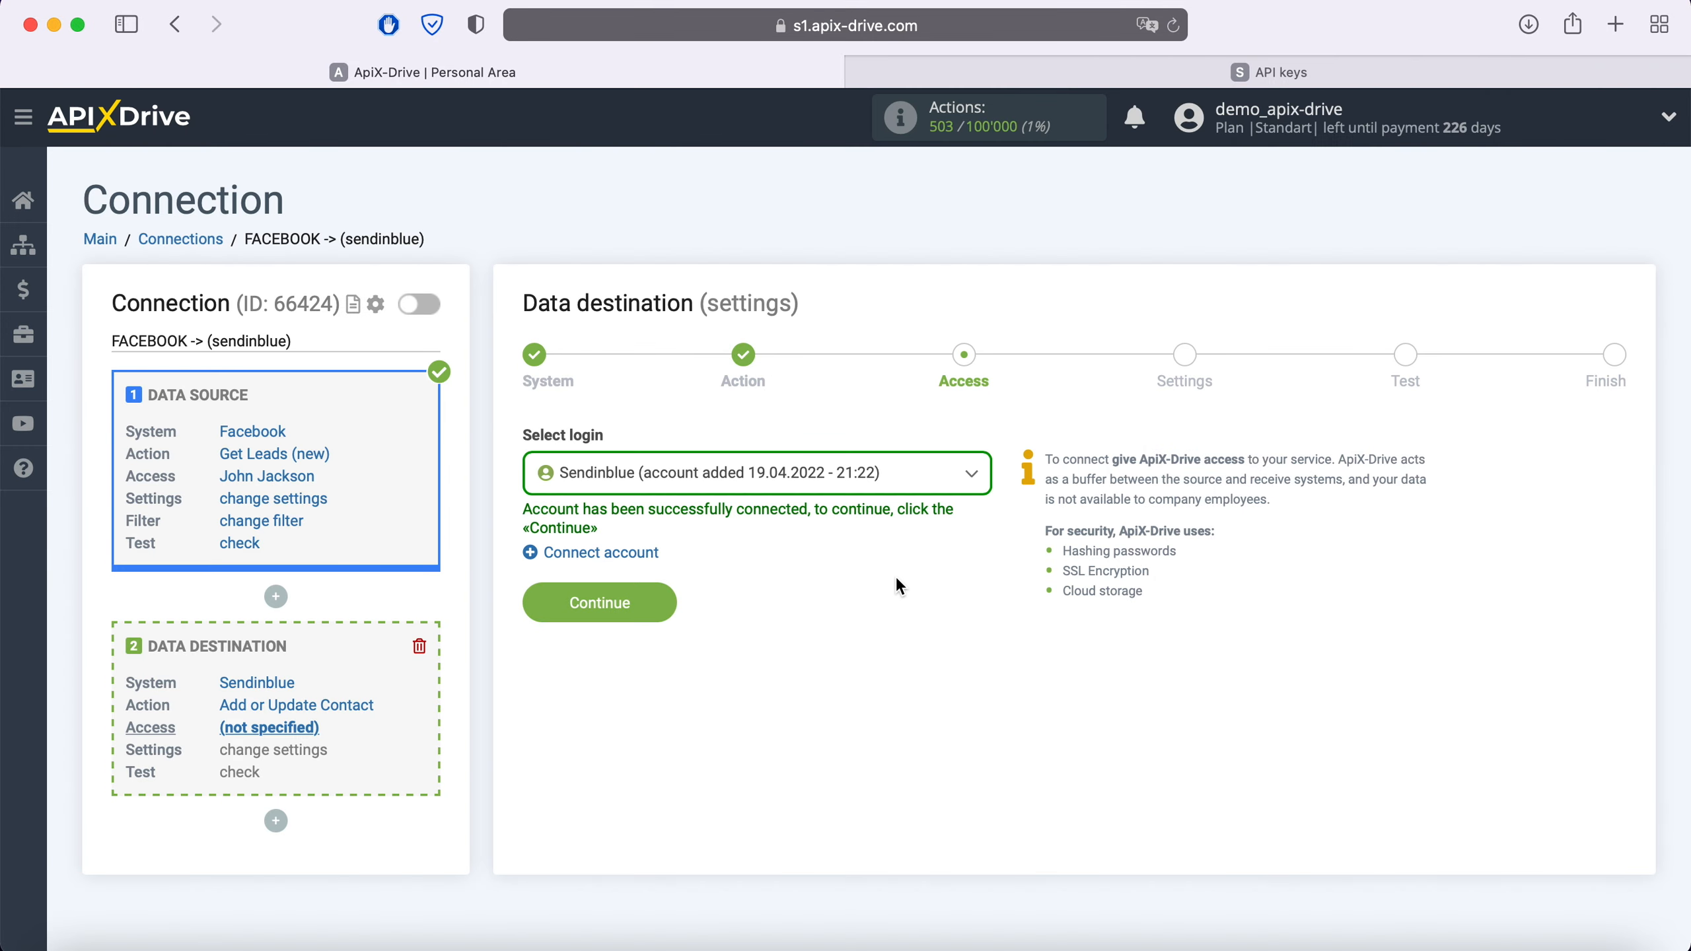
# Select the newly added Sendinblue account as the login and continue to the destination settings
pyautogui.click(970, 473)
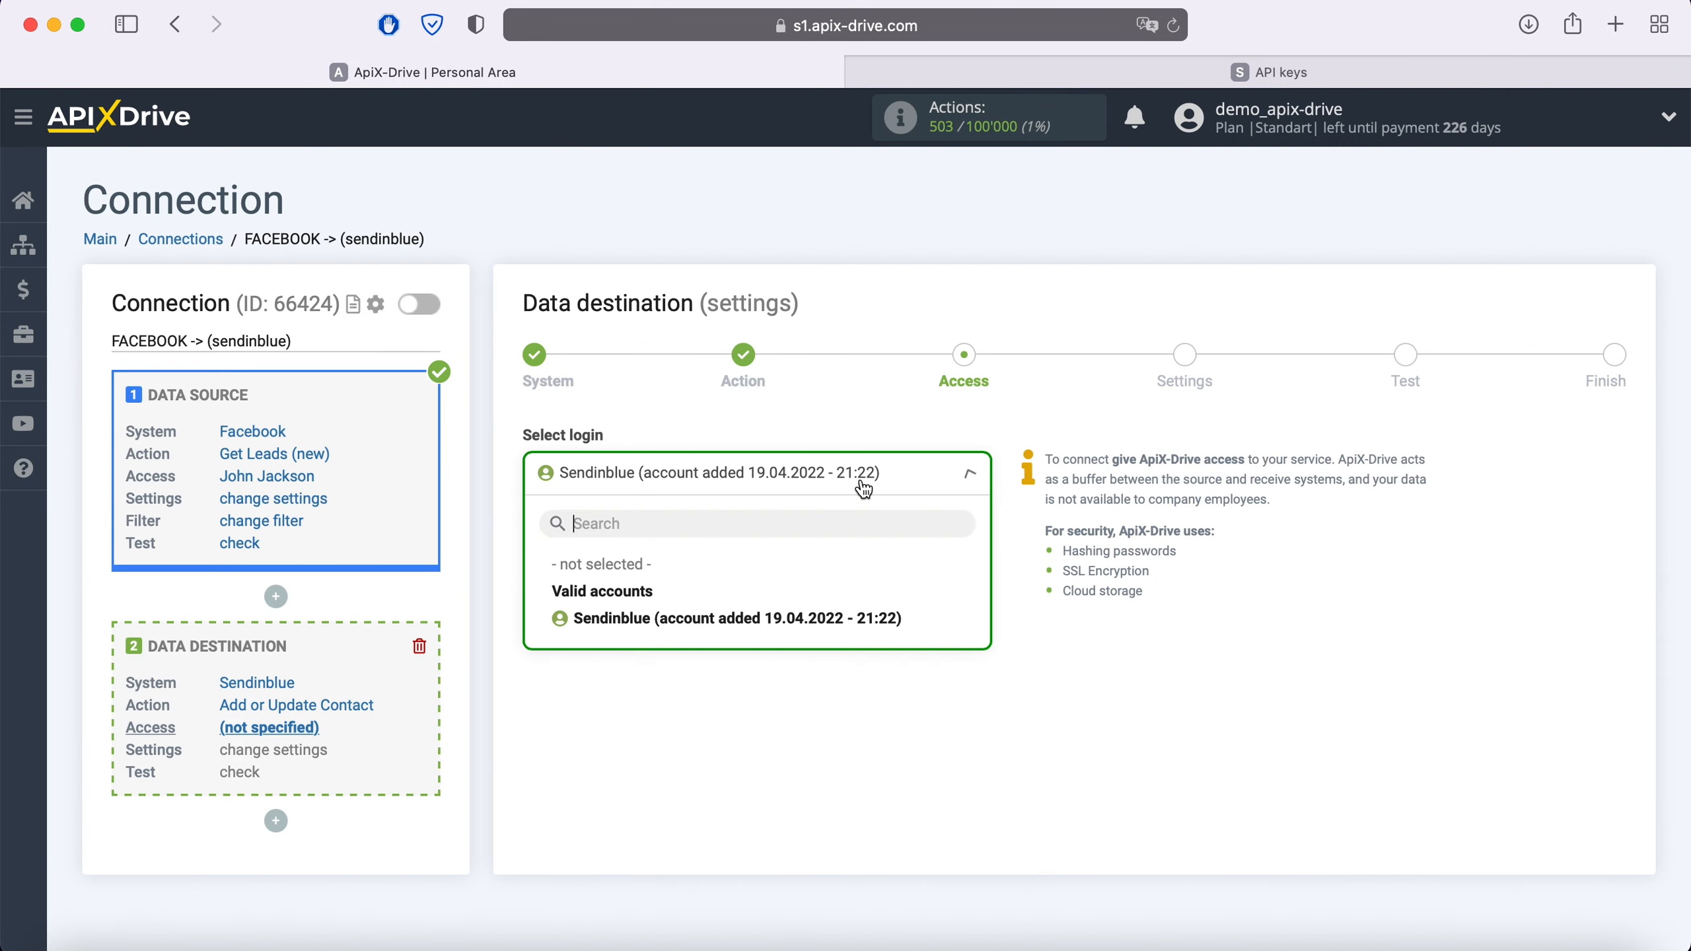
pyautogui.click(852, 619)
pyautogui.click(659, 595)
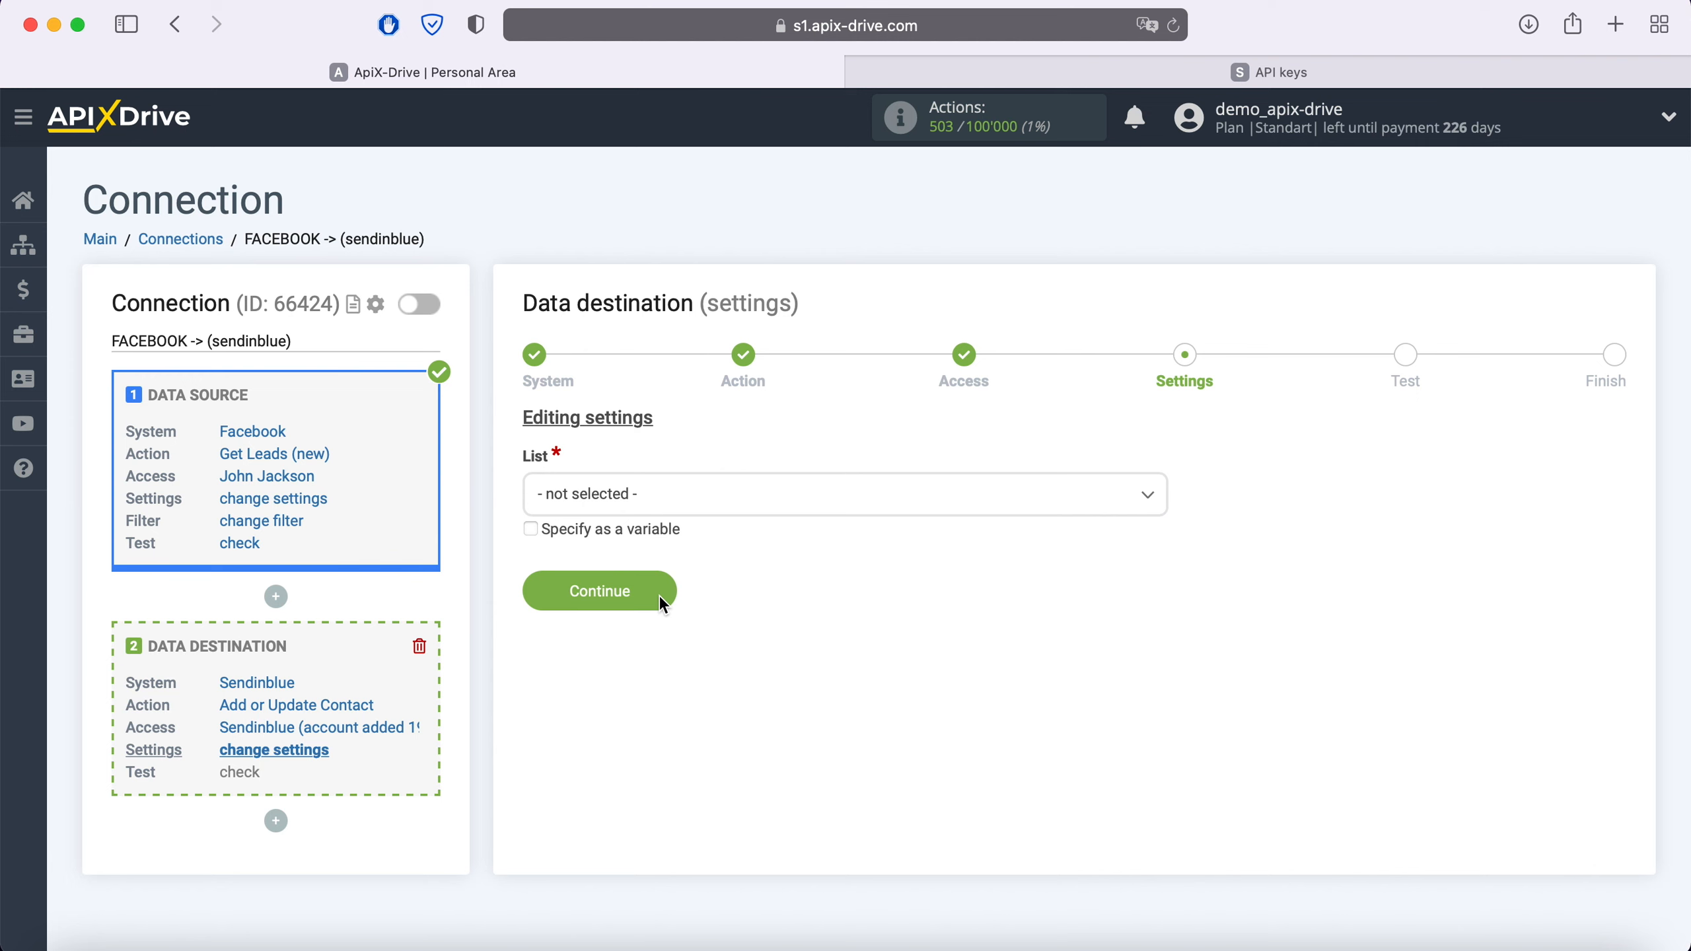
# Set the destination list to ApiX-Drive and map E-mail to the Facebook email custom field
pyautogui.click(688, 506)
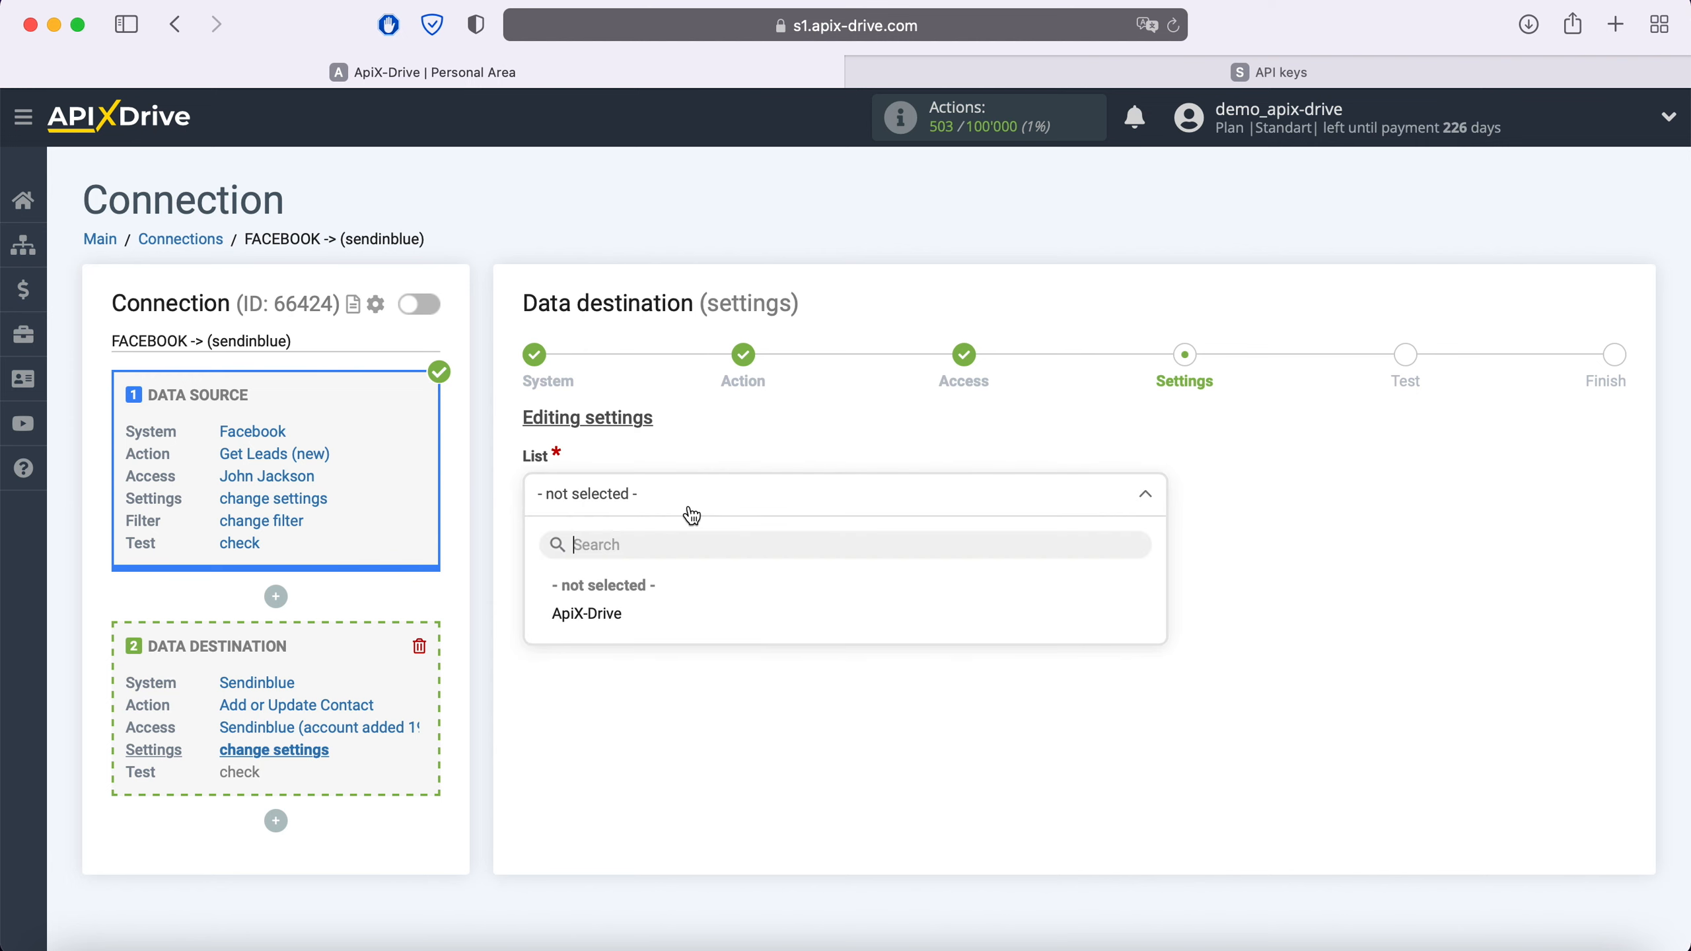
pyautogui.click(625, 614)
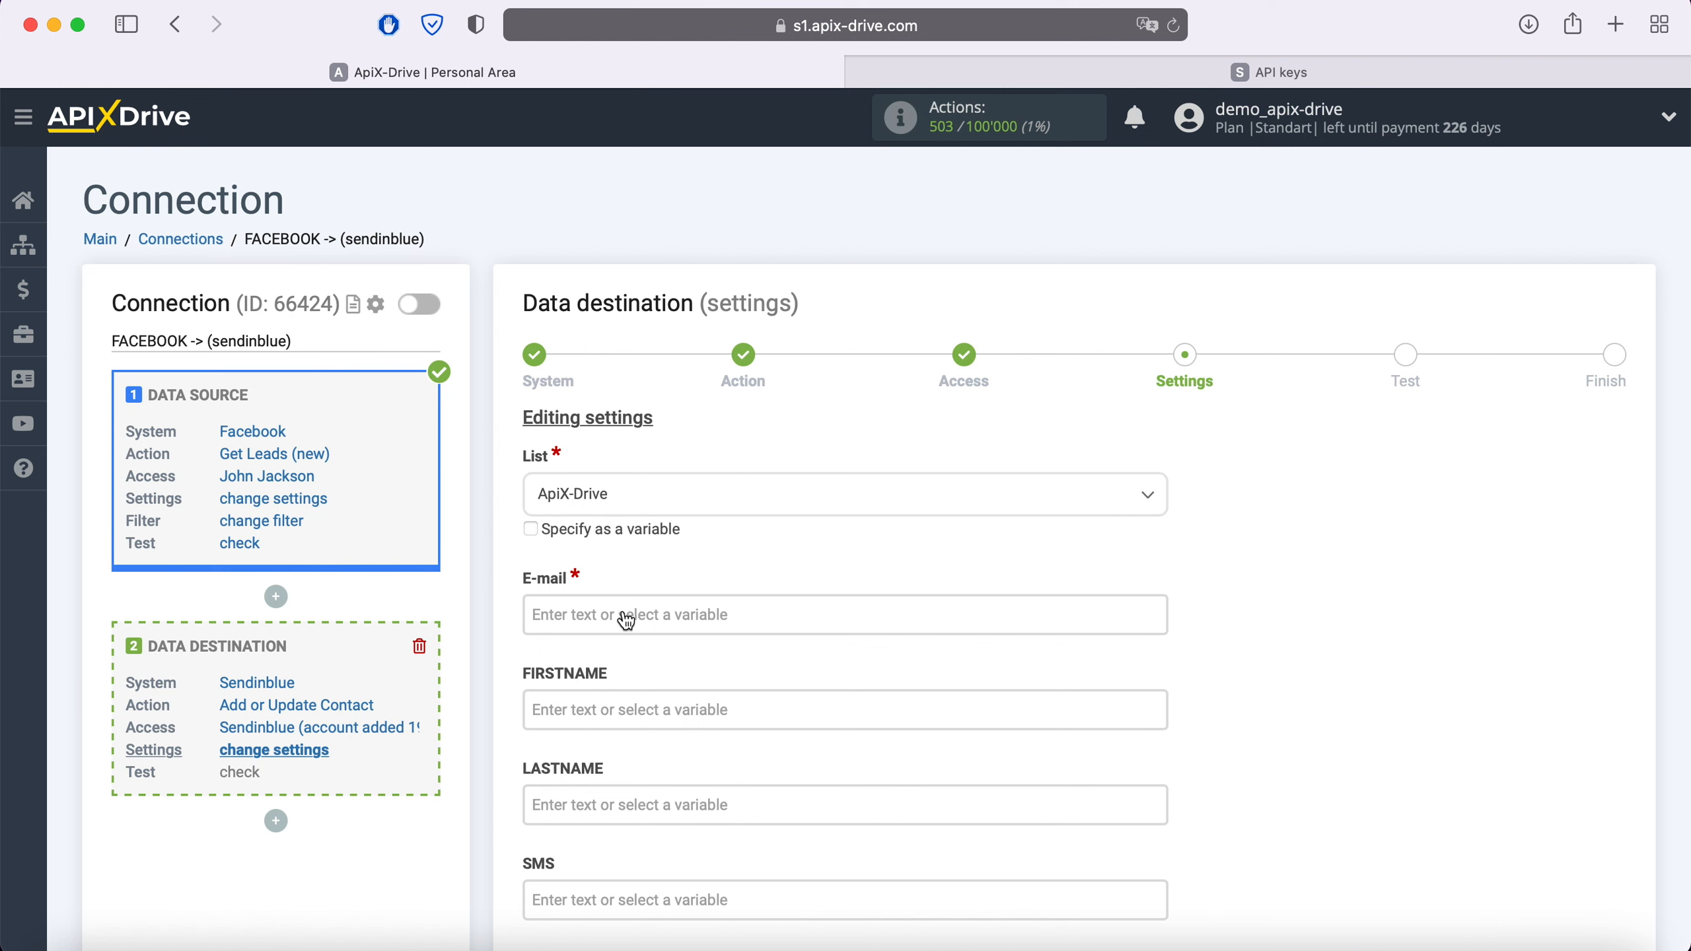
pyautogui.click(626, 620)
pyautogui.scroll(-5, 625, 620)
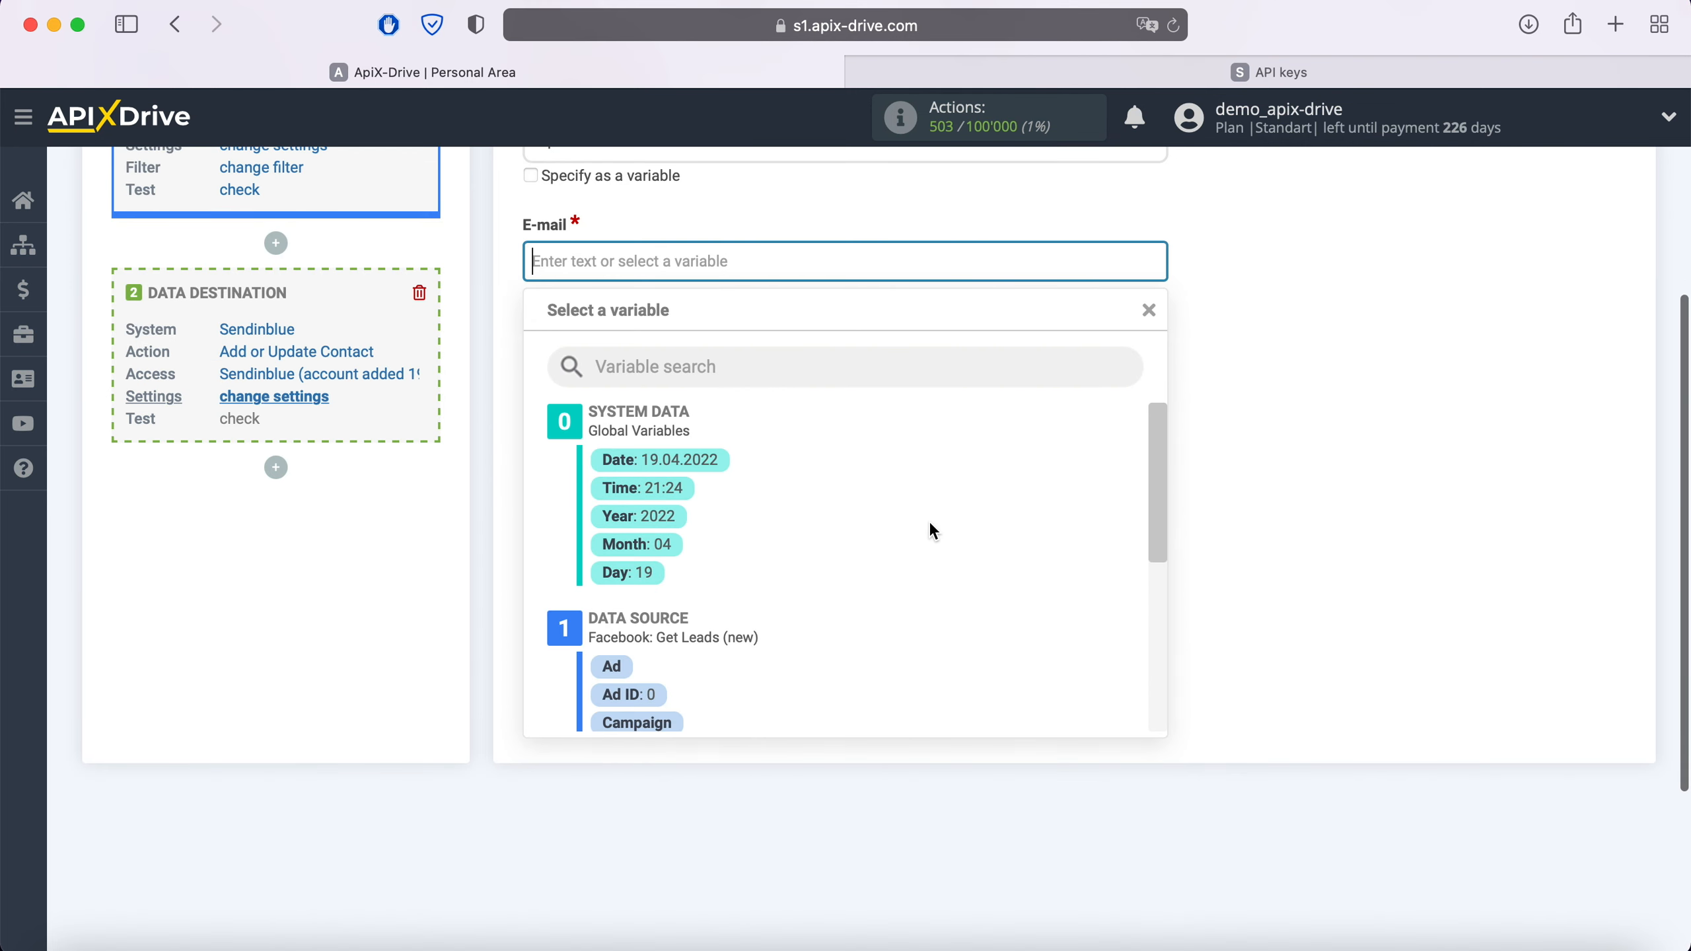
pyautogui.scroll(-3, 932, 530)
pyautogui.click(895, 620)
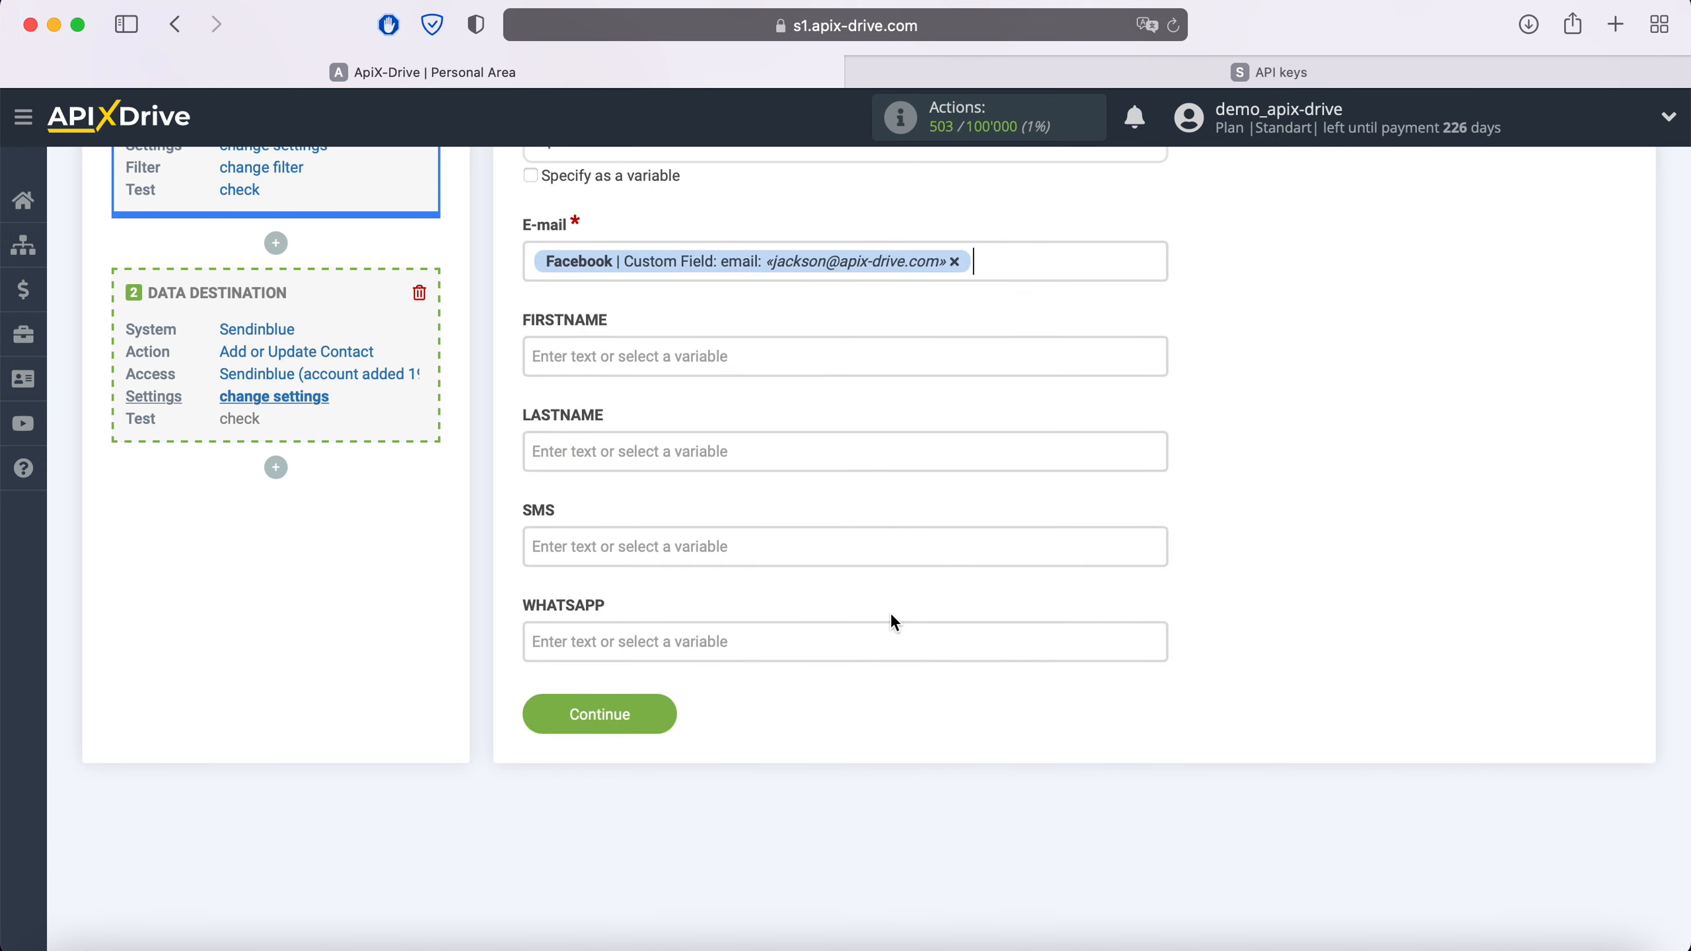
# Map FIRSTNAME to the Facebook full_name custom field
pyautogui.click(663, 361)
pyautogui.scroll(-5, 832, 520)
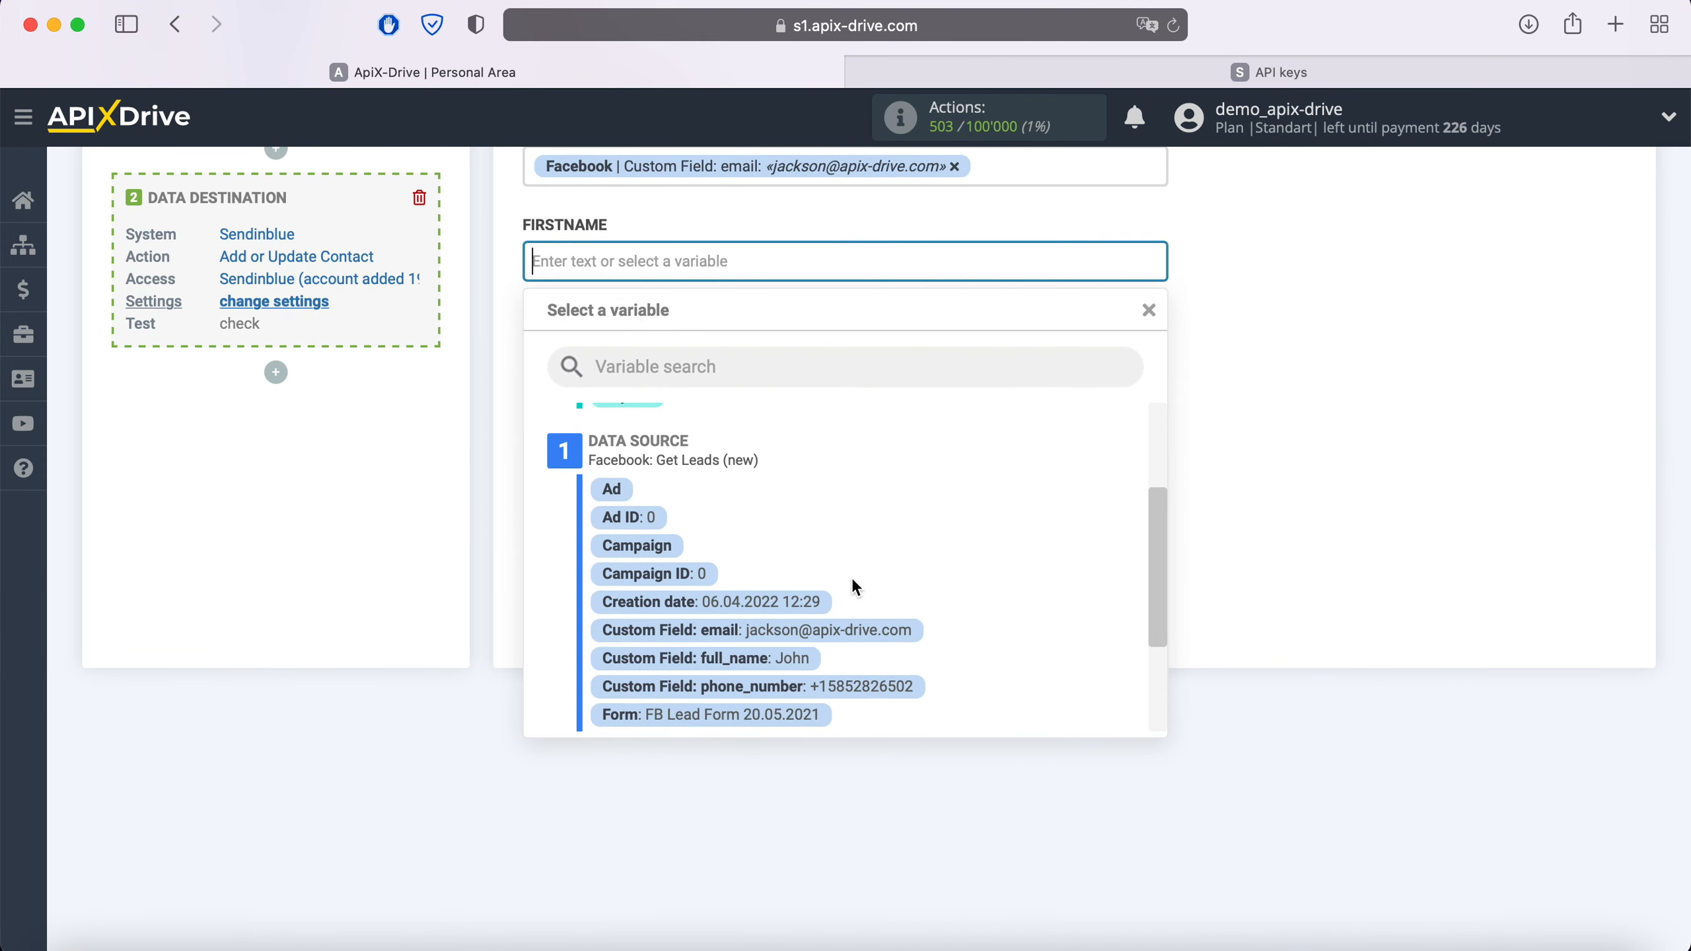
pyautogui.click(804, 659)
# Map SMS and WHATSAPP to the Facebook phone_number custom field and continue to the test stage
pyautogui.click(570, 453)
pyautogui.scroll(-5, 906, 566)
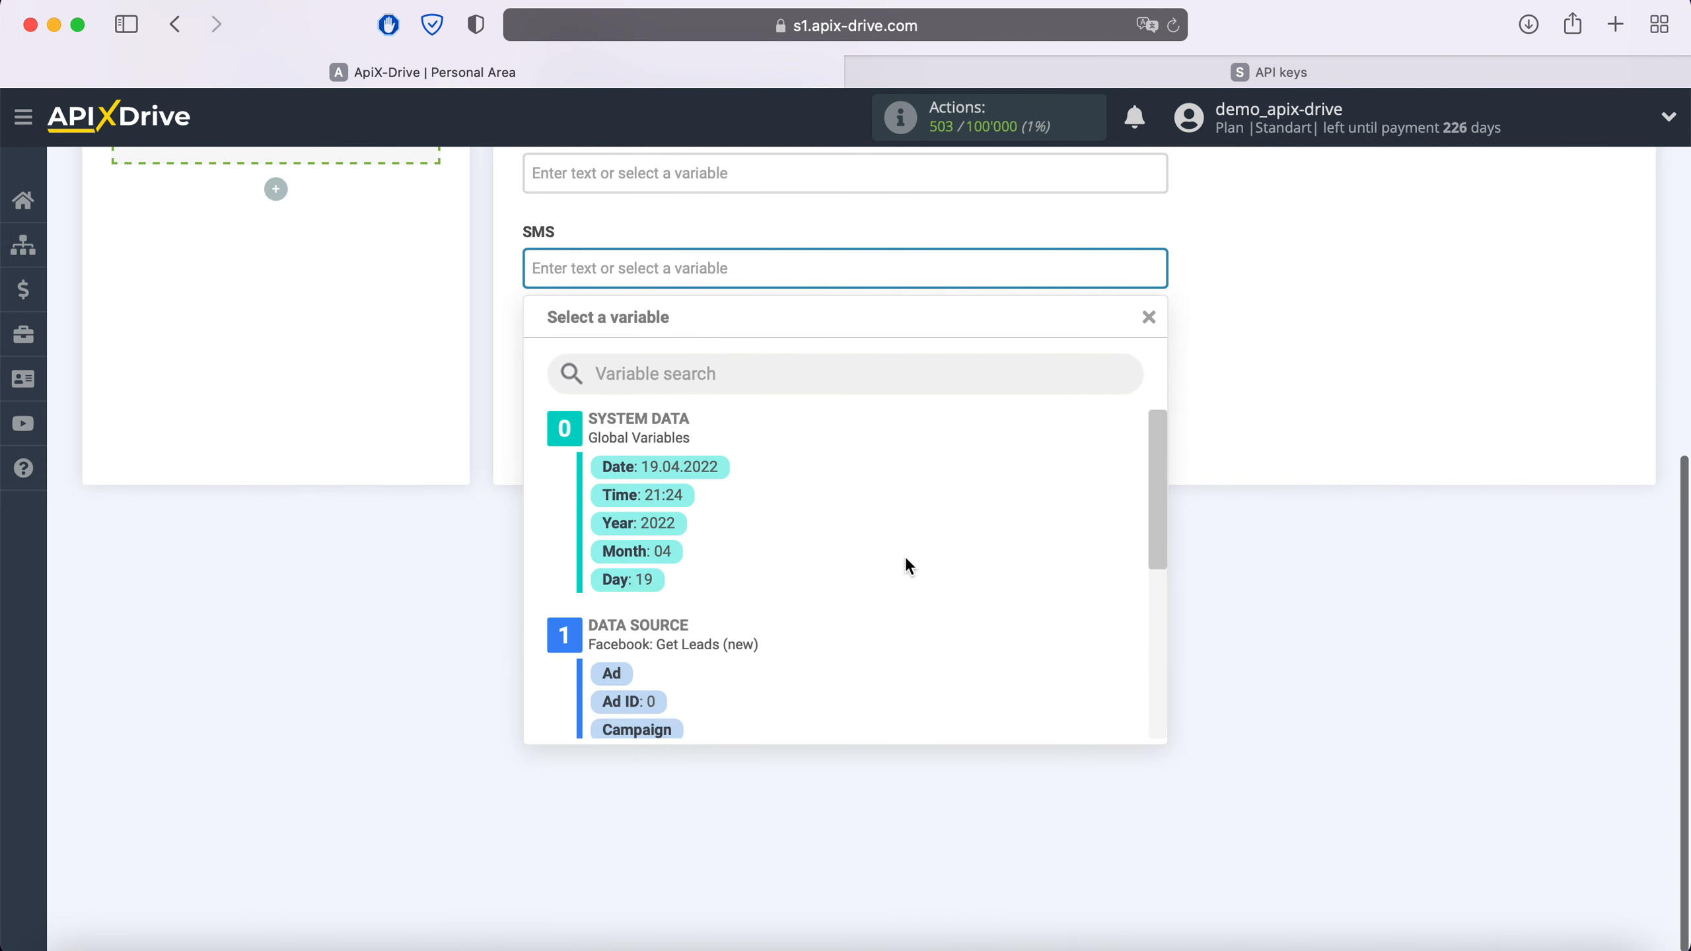
pyautogui.click(891, 698)
pyautogui.click(630, 364)
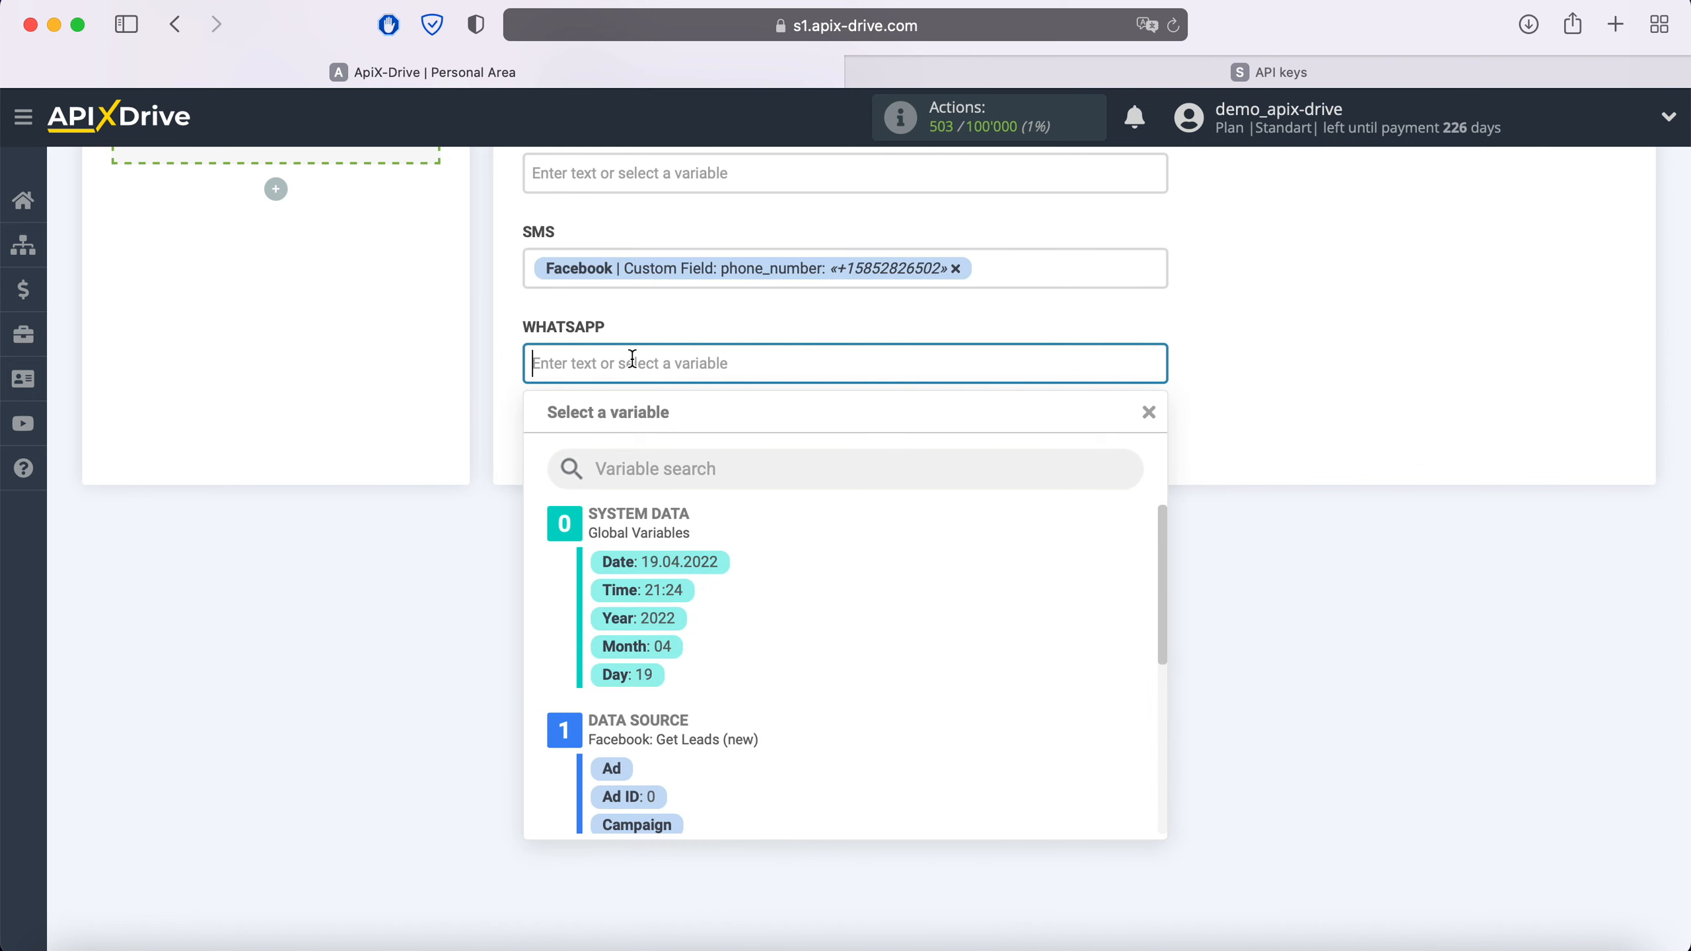
pyautogui.scroll(-5, 860, 603)
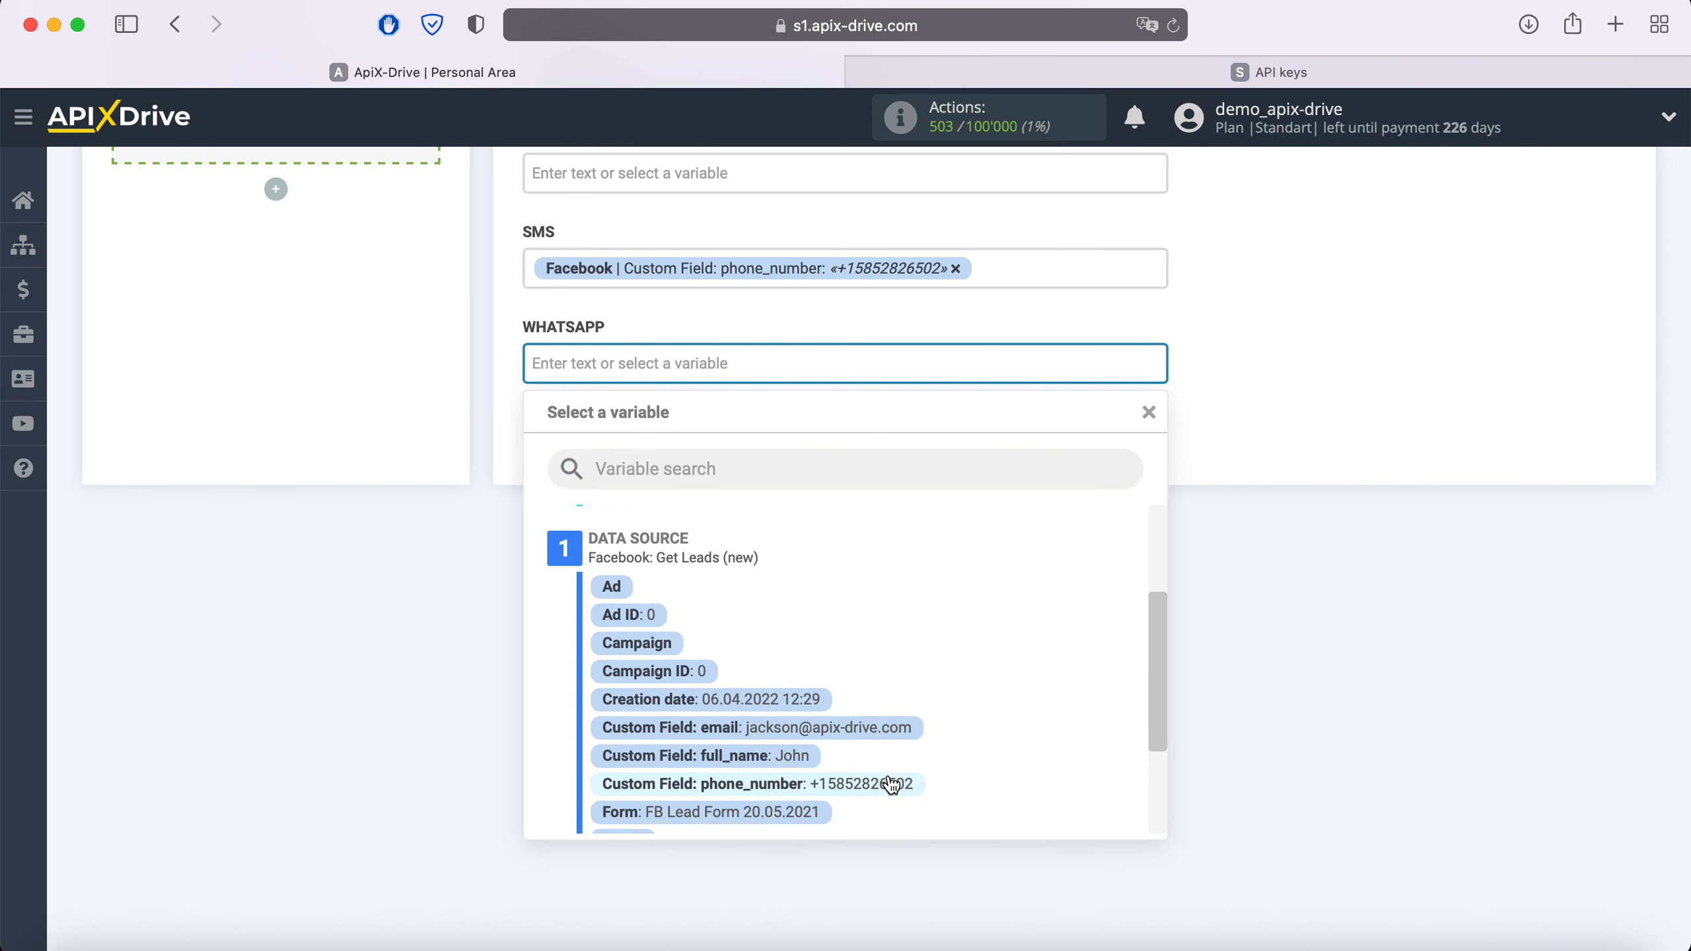
pyautogui.click(891, 782)
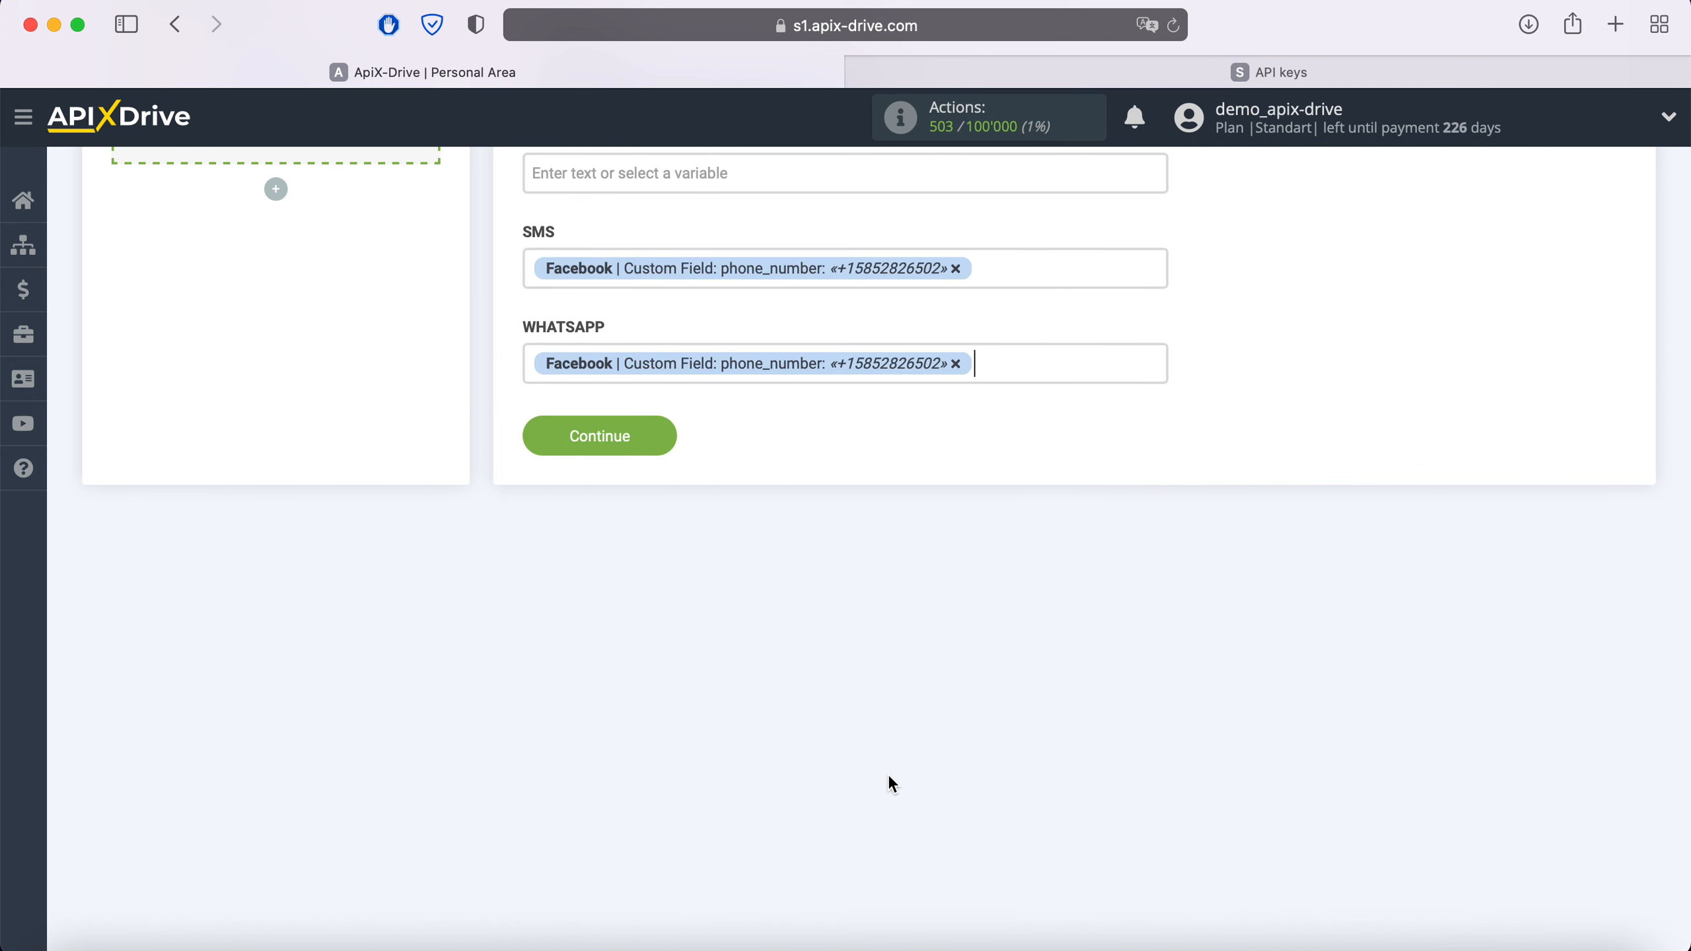
pyautogui.click(663, 436)
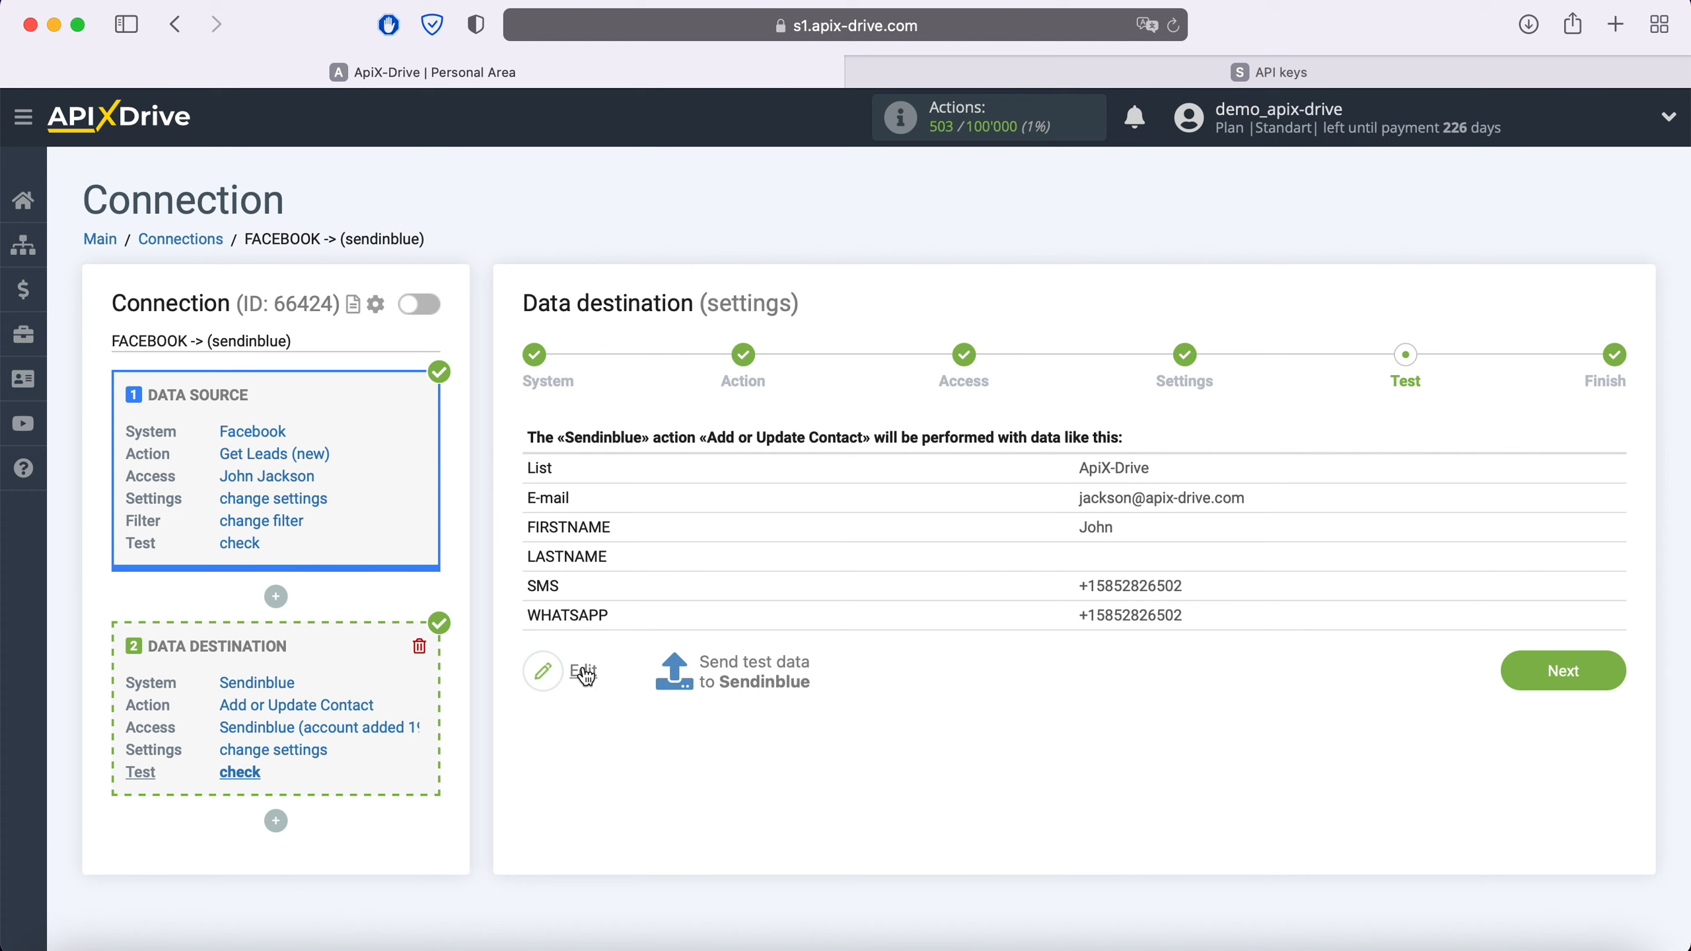
# Send the test data to Sendinblue and check the test contact in its ApiX-Drive list
pyautogui.click(752, 671)
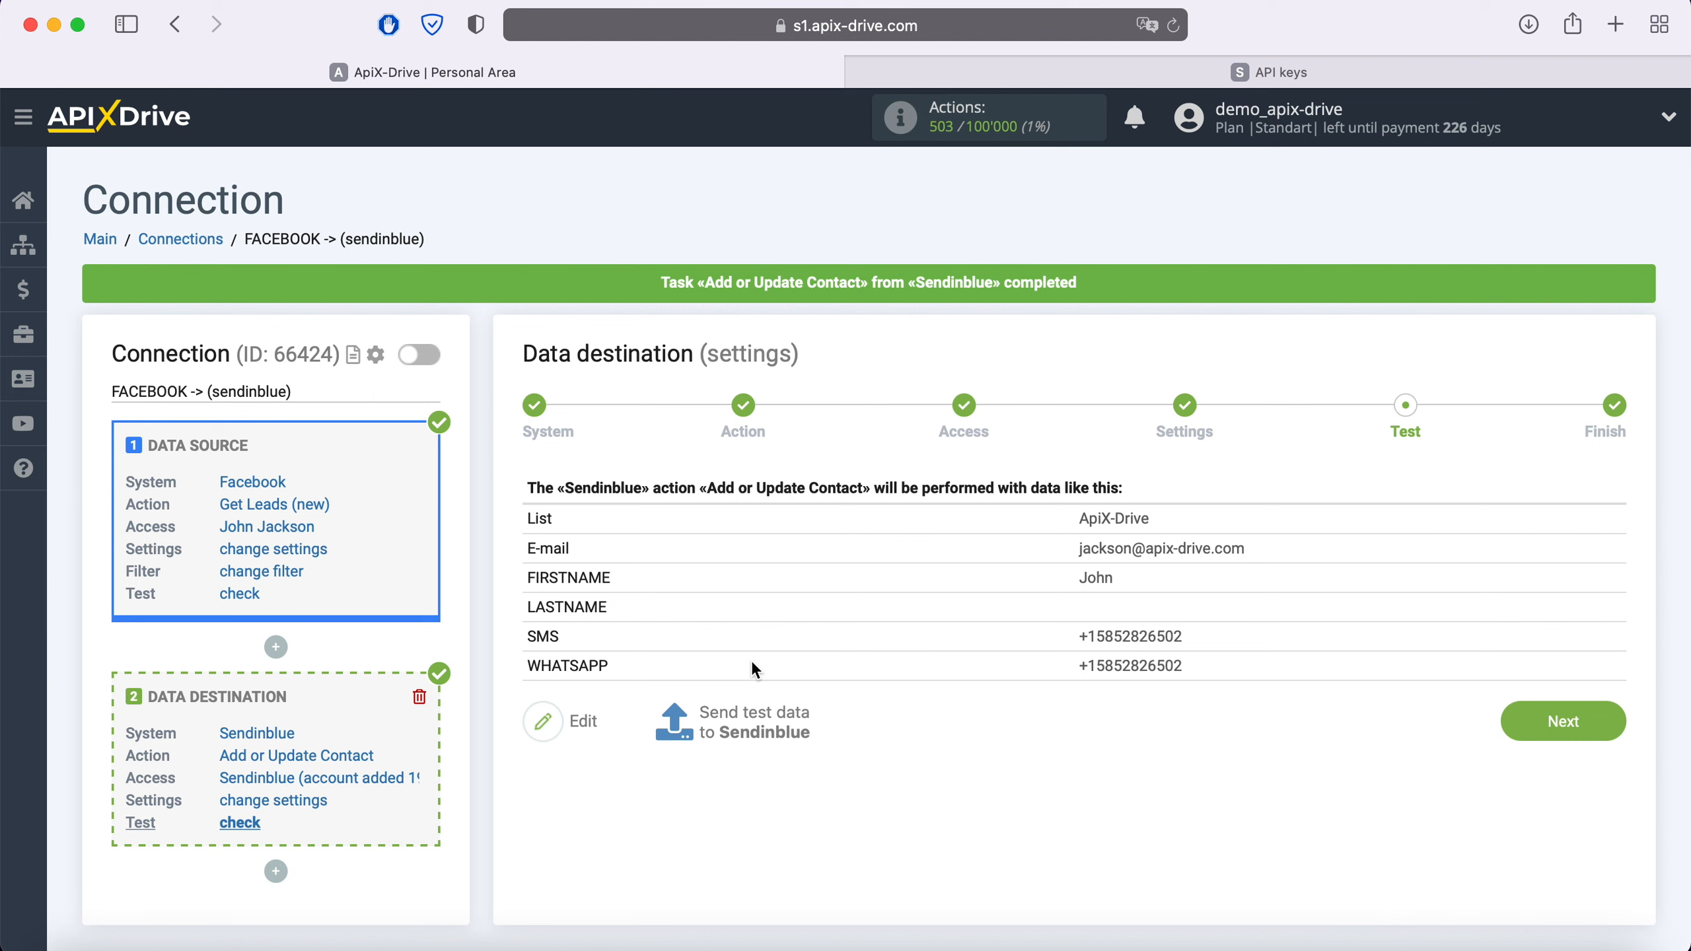
pyautogui.click(1188, 73)
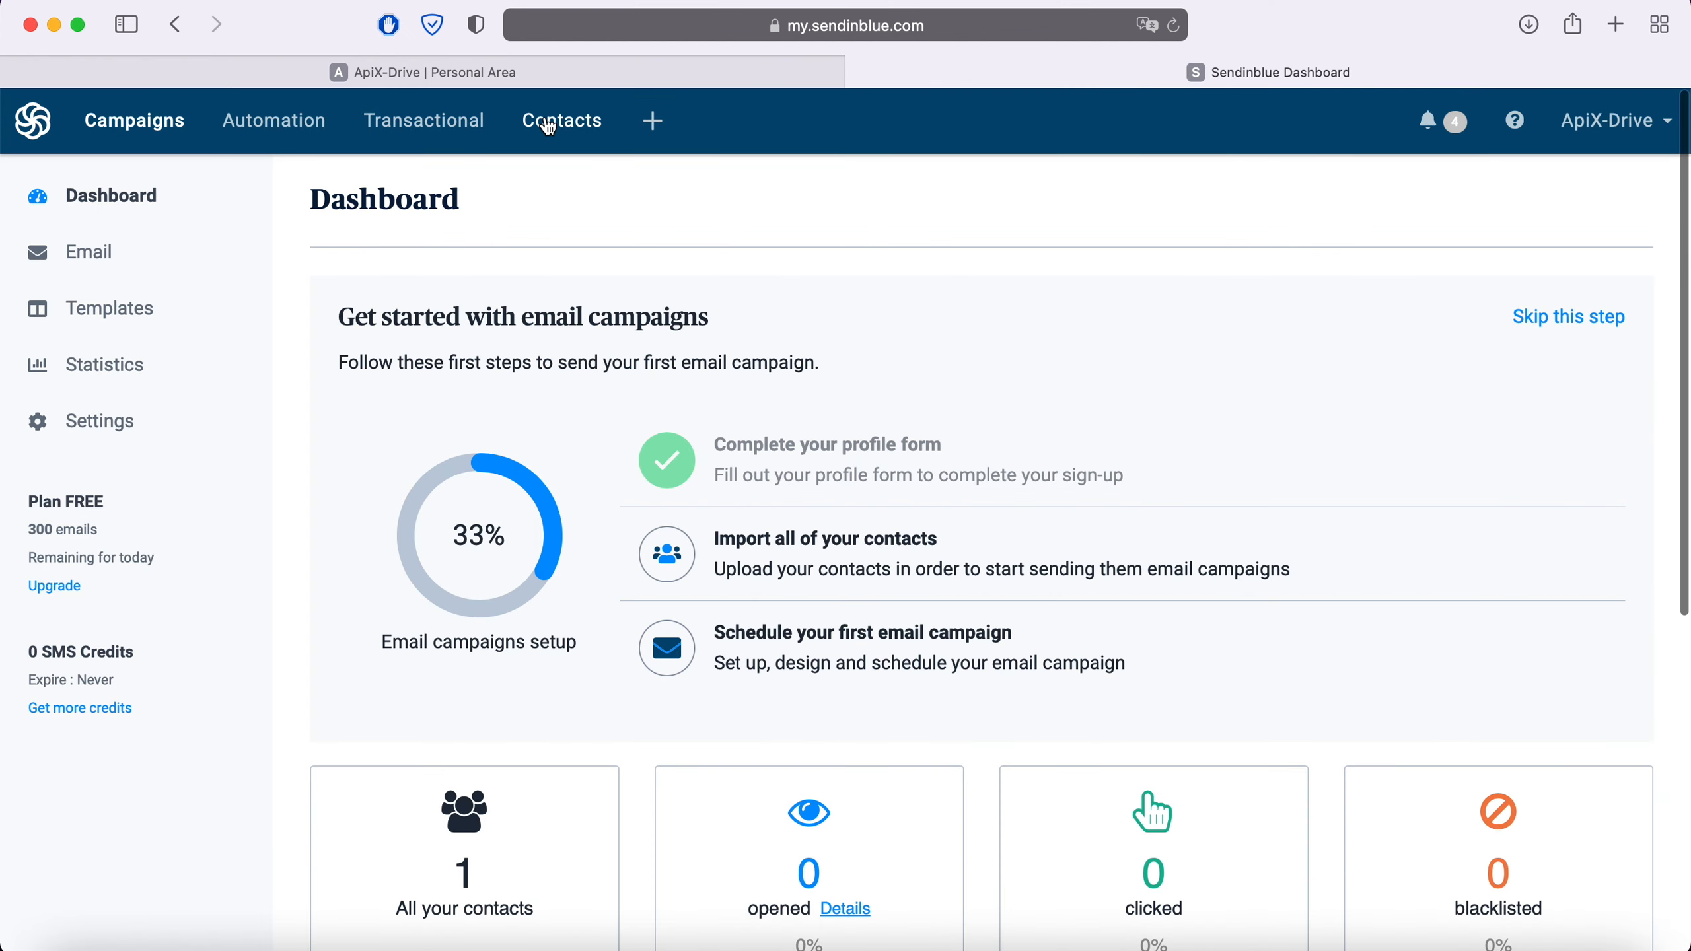
pyautogui.click(547, 126)
pyautogui.click(90, 253)
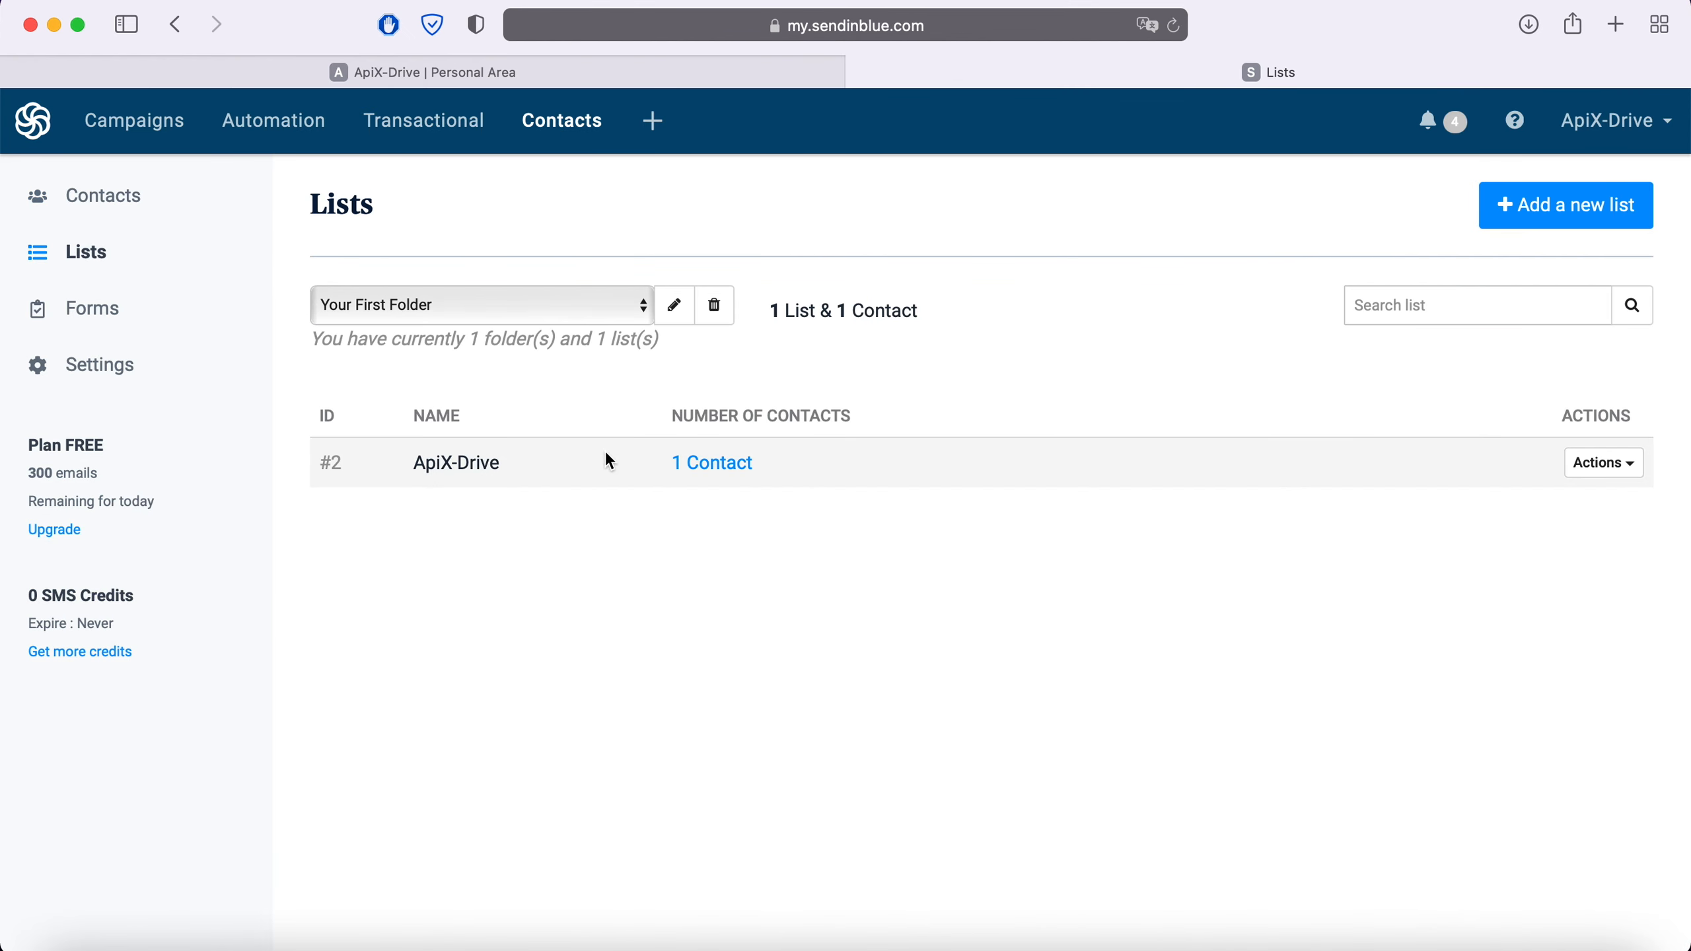
pyautogui.click(717, 464)
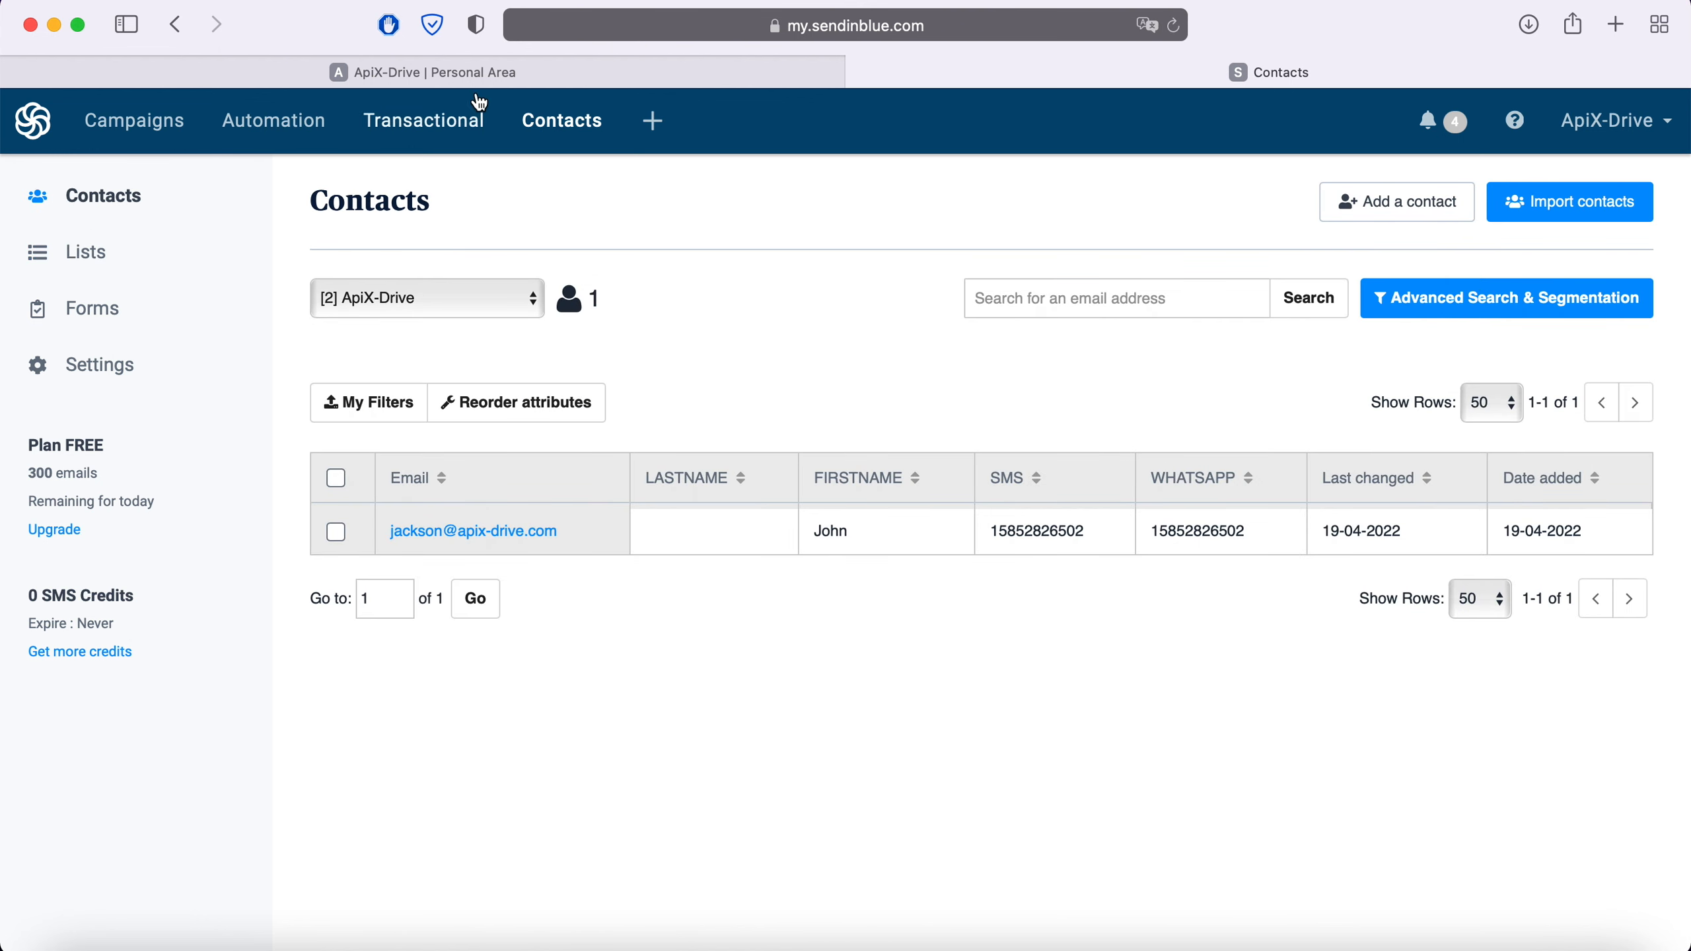
# Return to ApiX-Drive, finish the data destination setup, and enable auto-update for the connection
pyautogui.click(454, 74)
pyautogui.click(1597, 730)
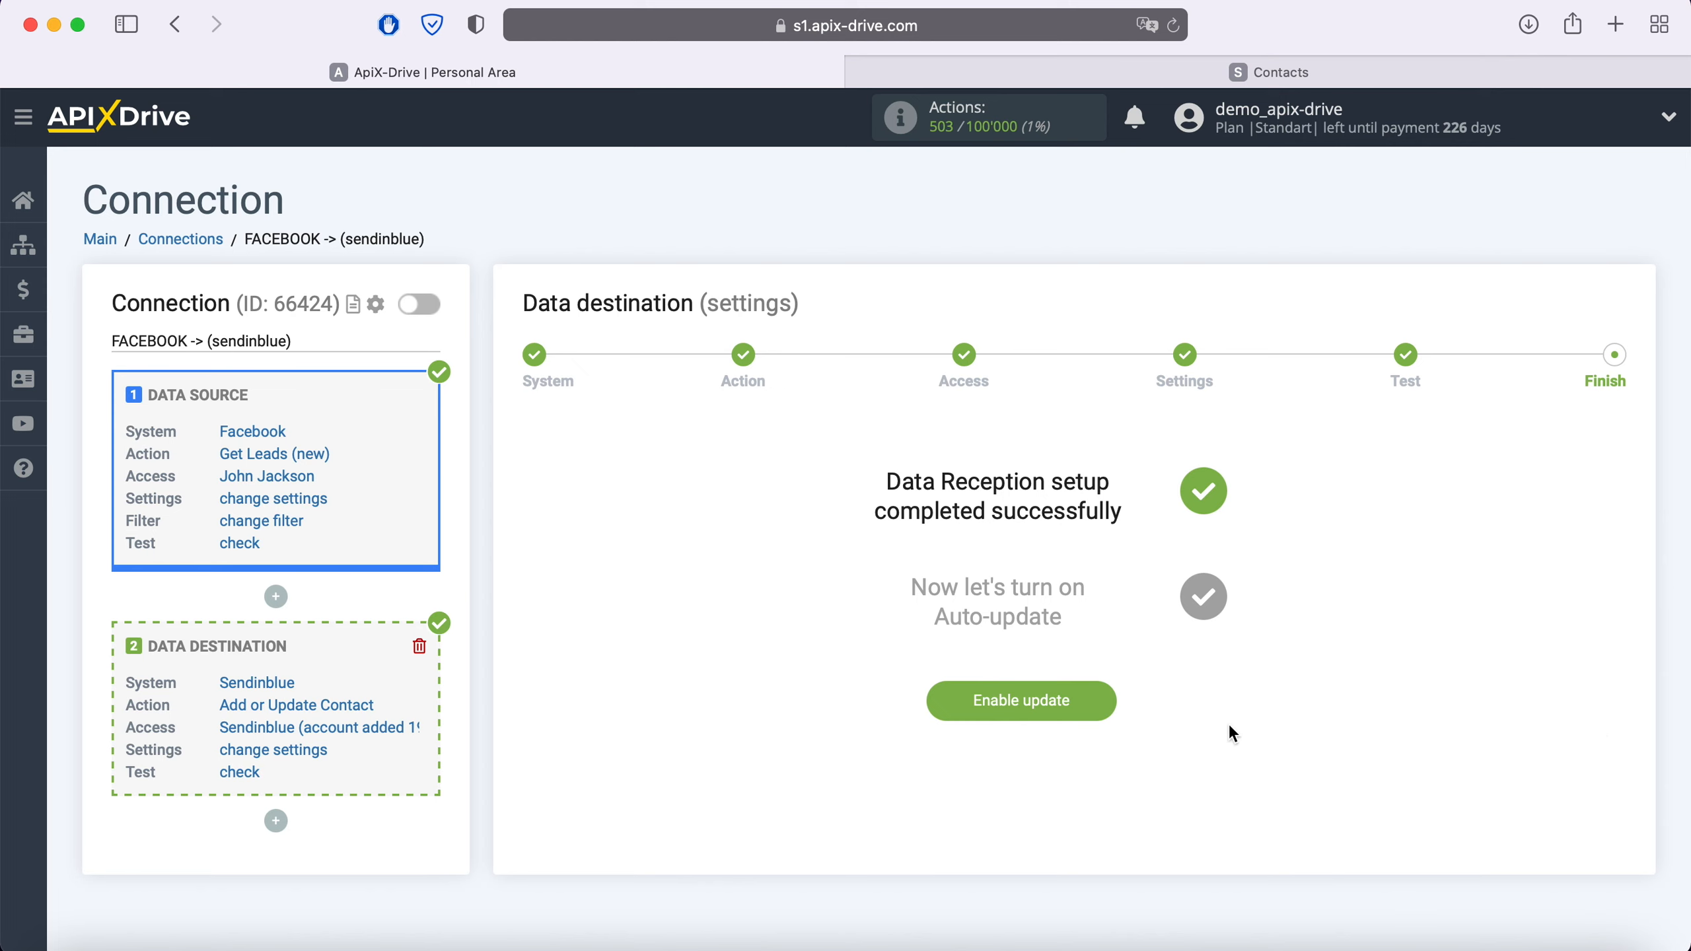
pyautogui.click(1103, 702)
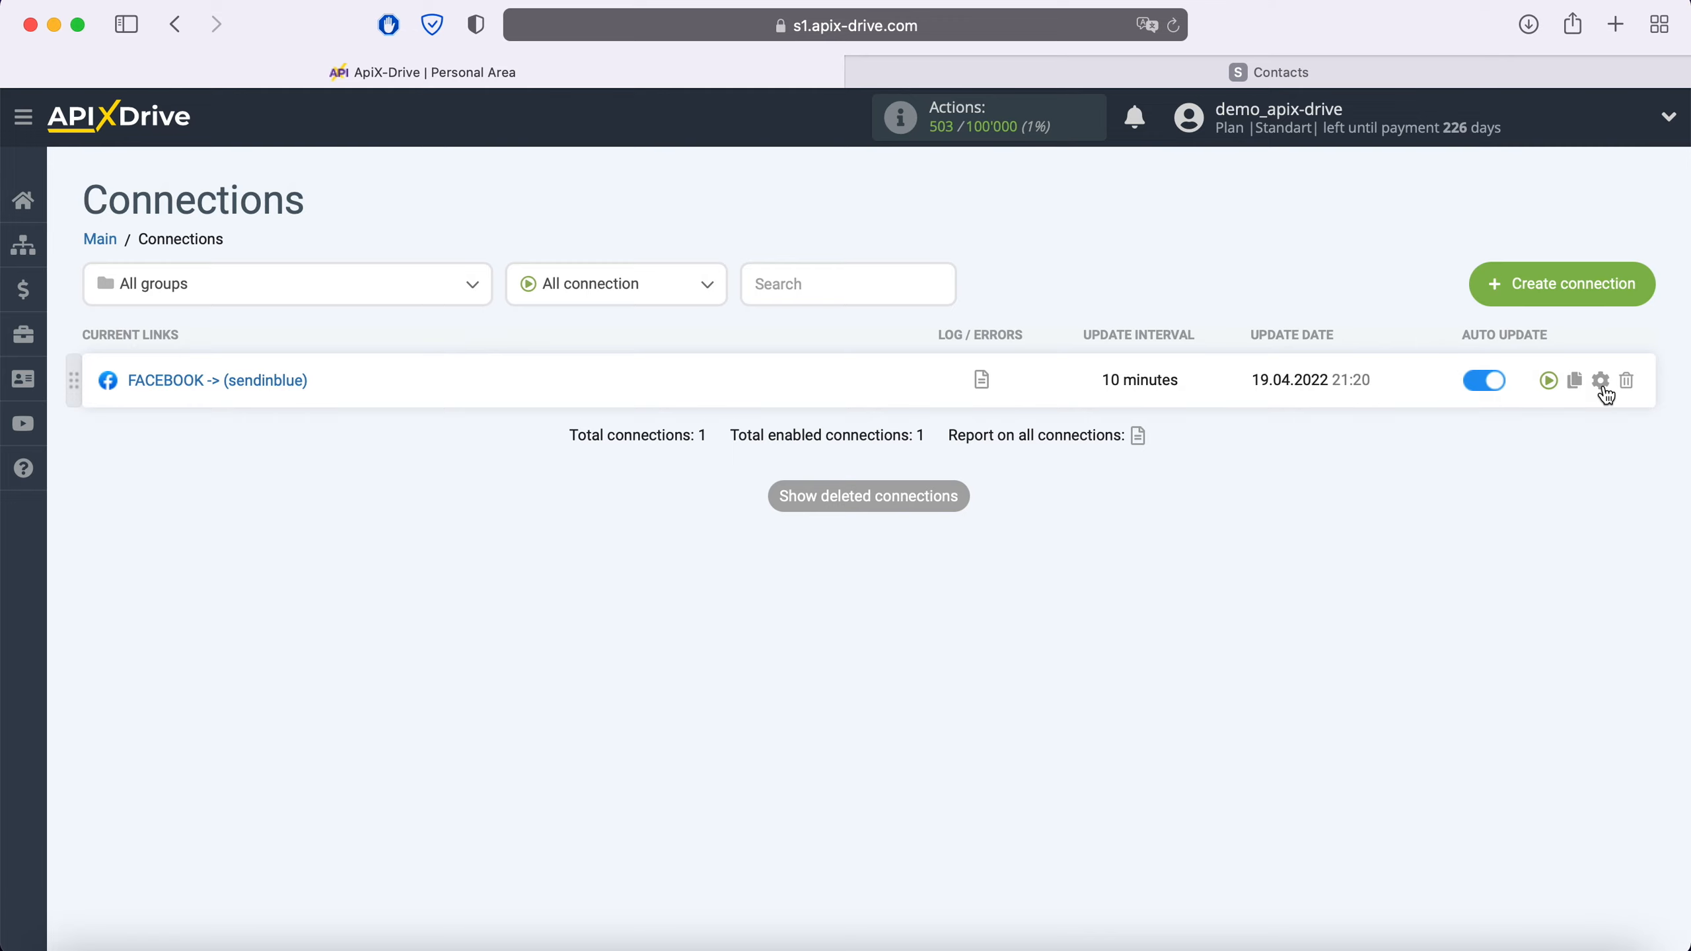
# Set the update interval of the FACEBOOK -> (sendinblue) connection to 5 minutes and save
pyautogui.click(1603, 390)
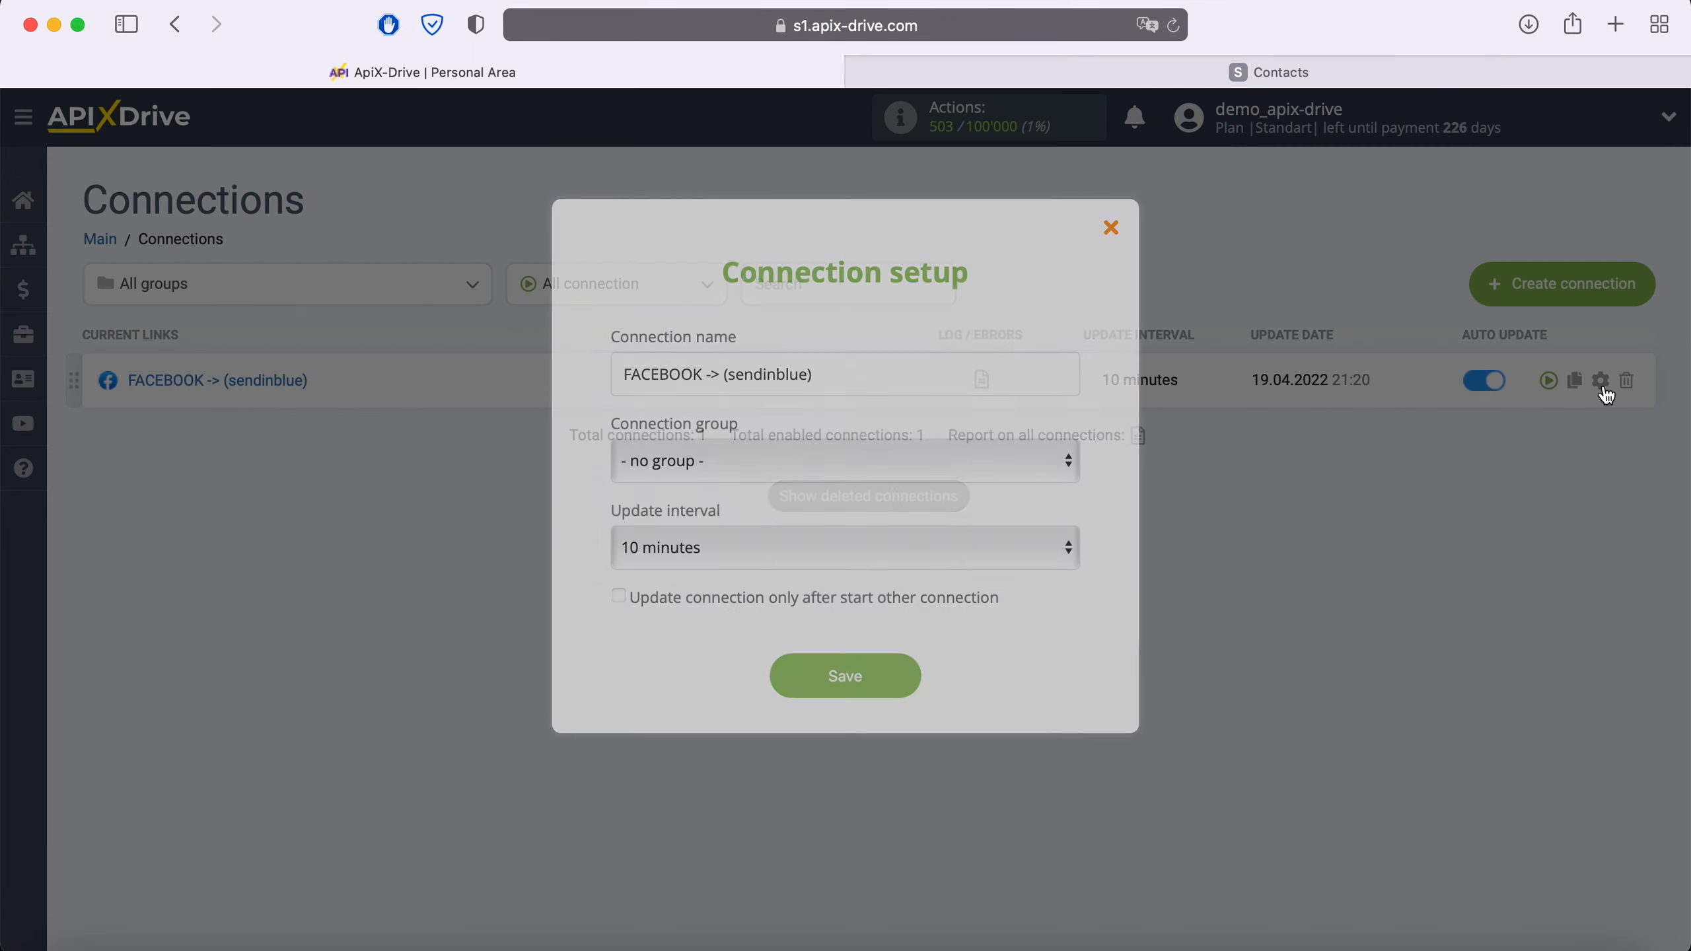
pyautogui.click(1028, 558)
pyautogui.click(893, 516)
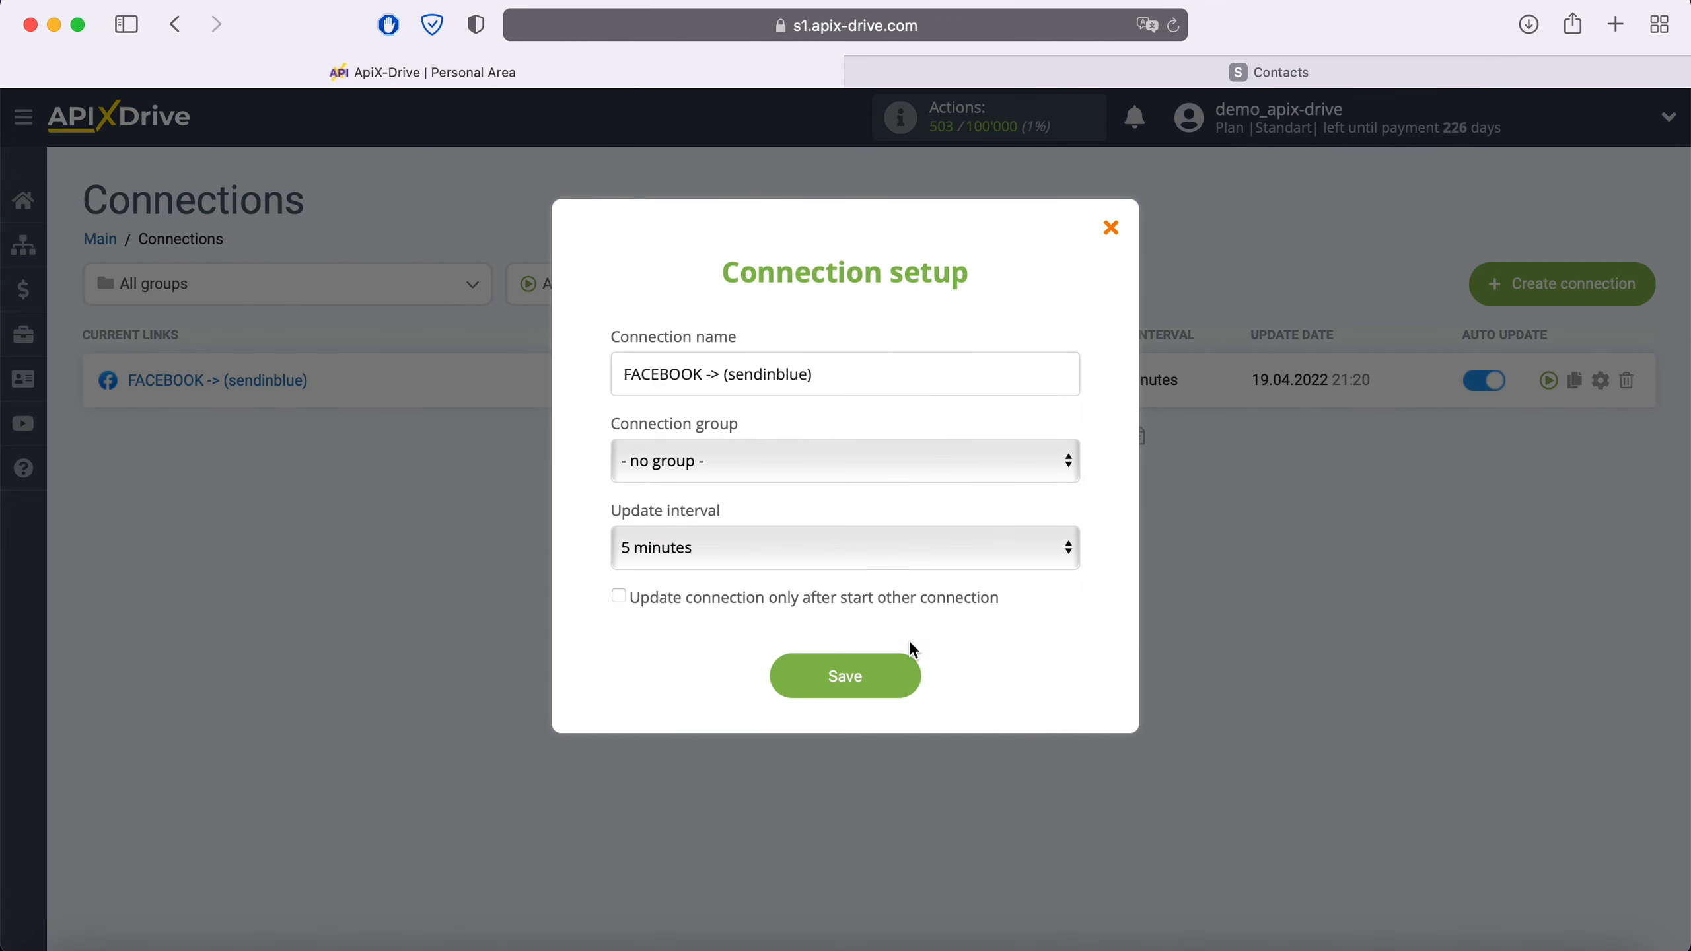
pyautogui.click(908, 677)
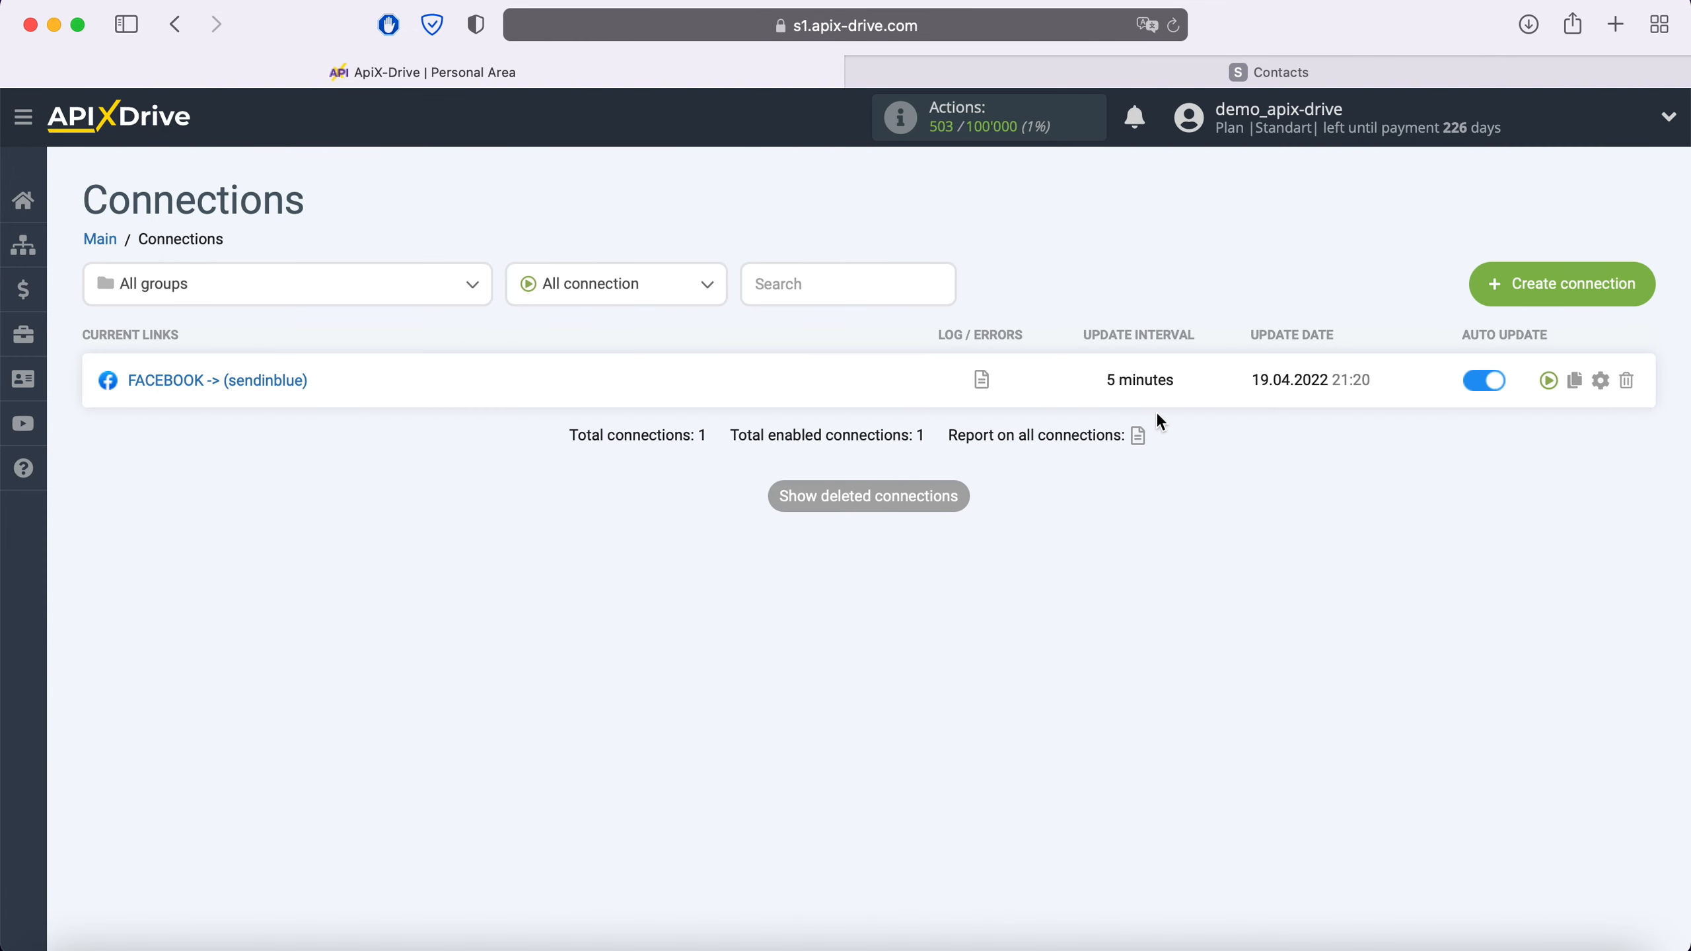